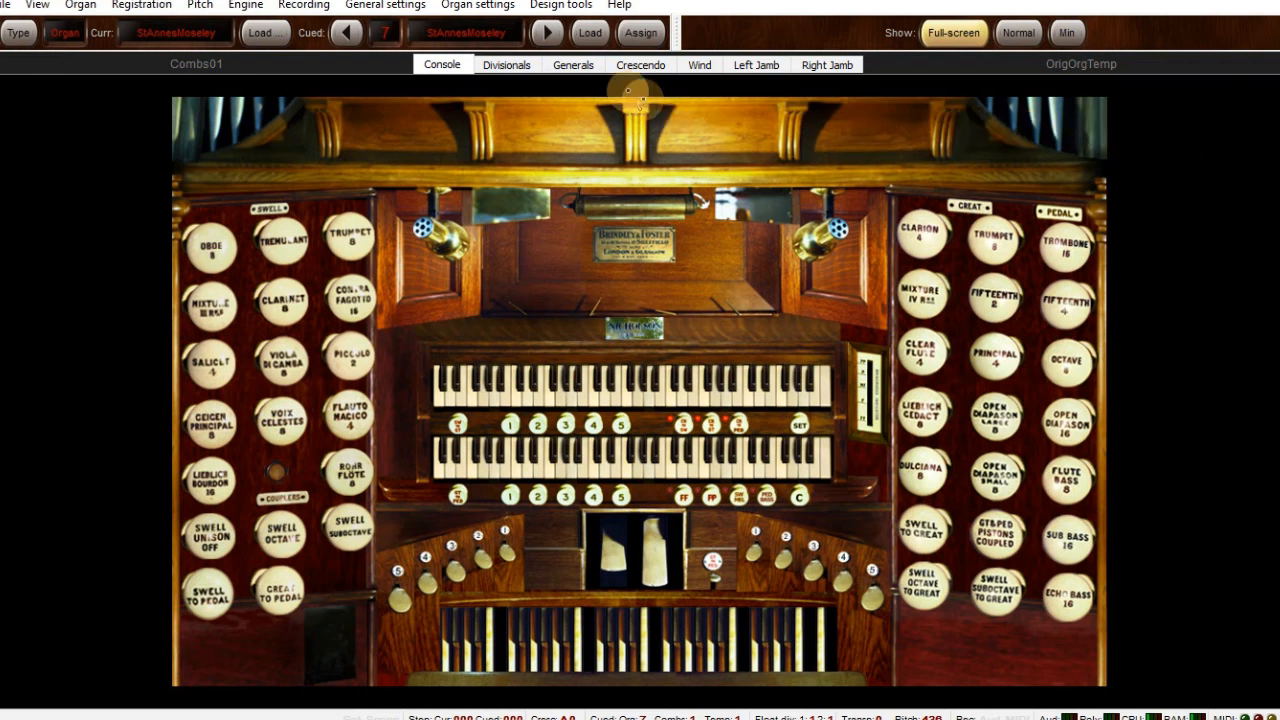
- Open the MIDI LCD panel control settings for this organ only
left_click(466, 7)
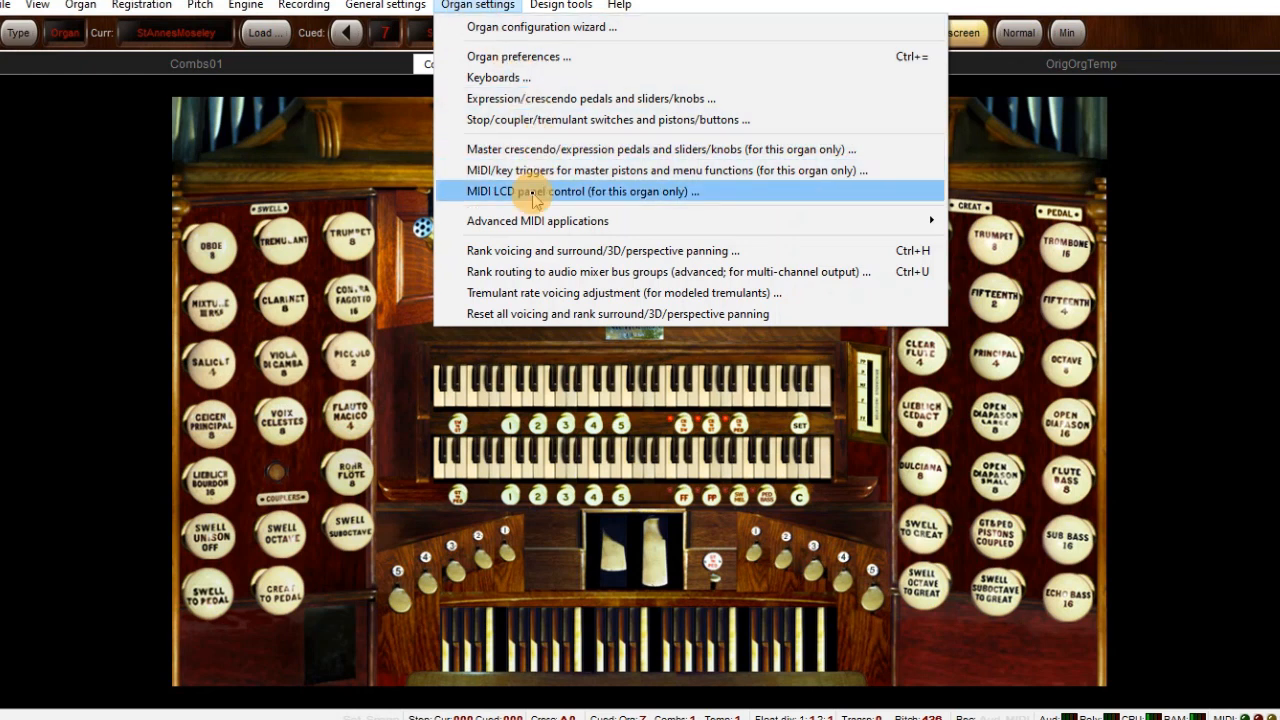
left_click(533, 193)
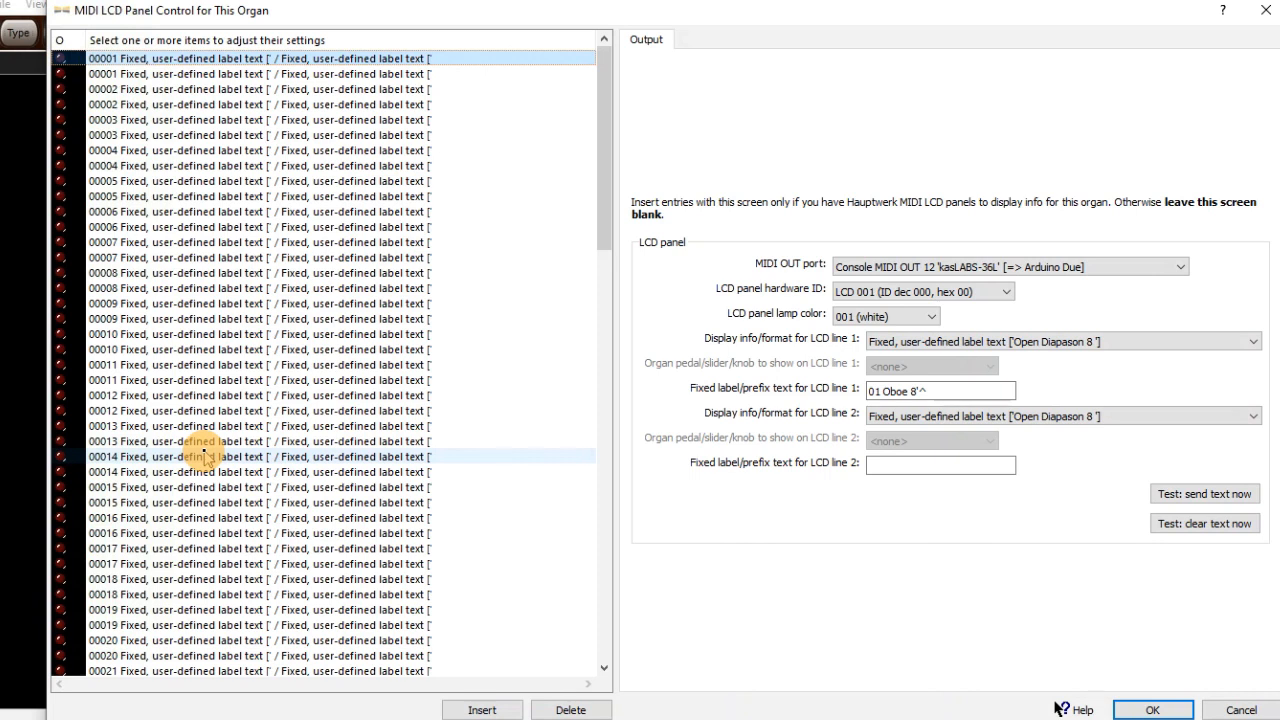
- Examine the fixed line 1 labels, hardware IDs and MIDI OUT ports of the LCD panel entries from 00002 to 00020
left_click(105, 89)
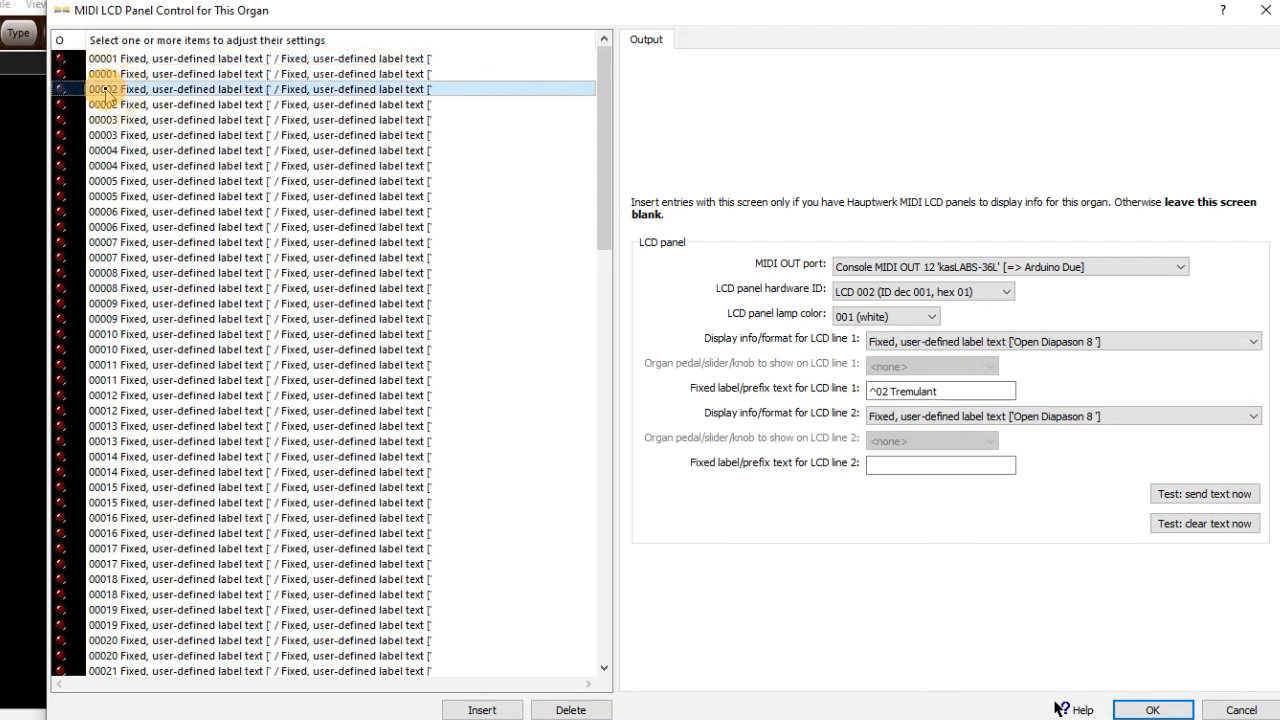
key("Down")
key("Down")
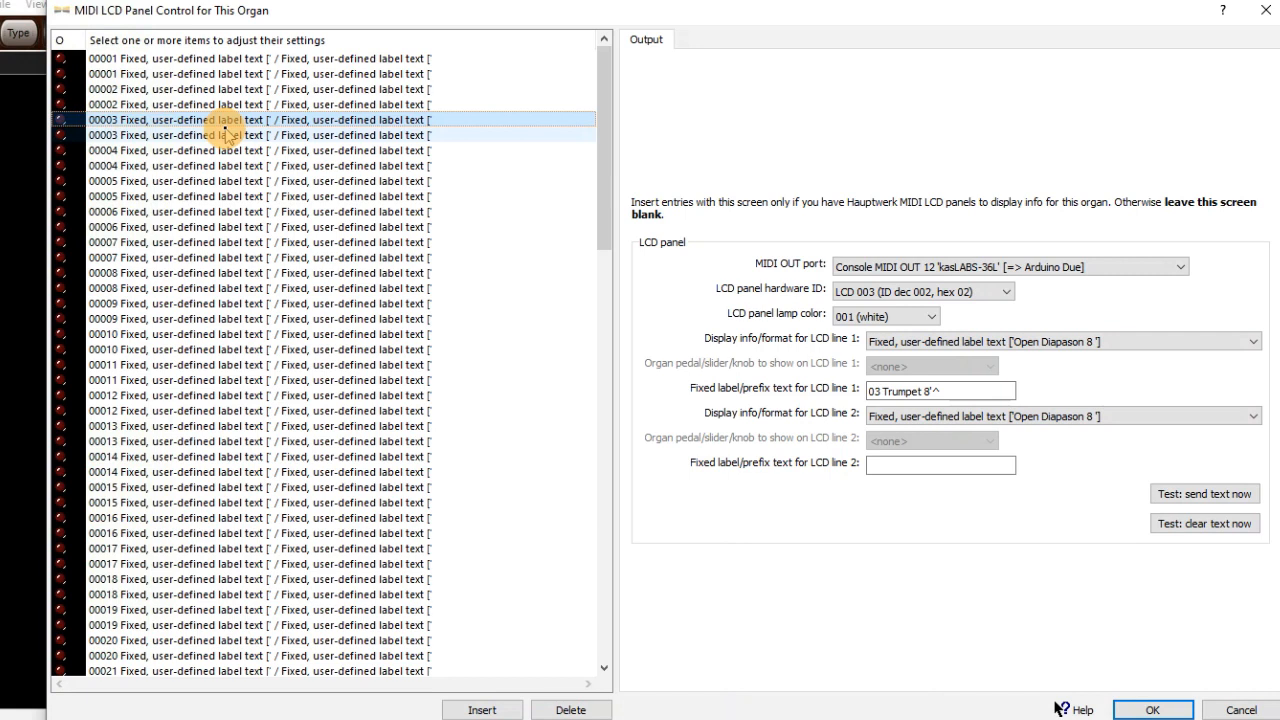
key("Down")
key("Down")
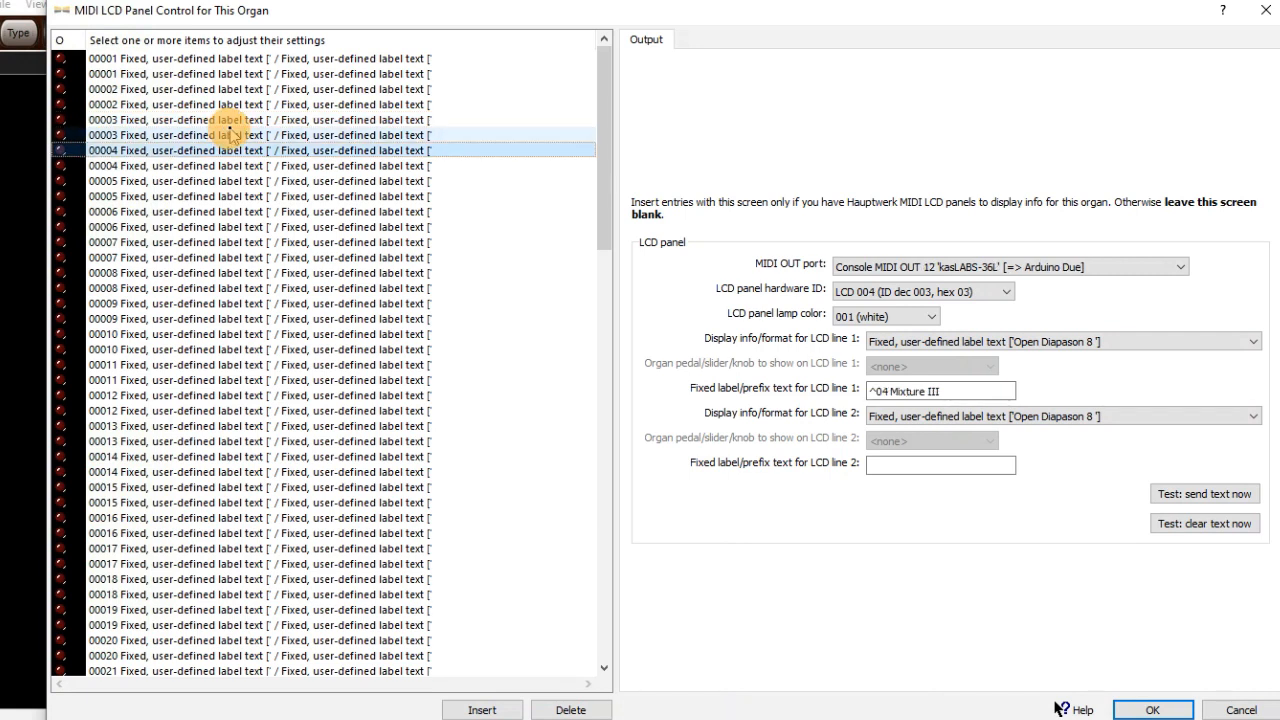
key("Down")
key("Down")
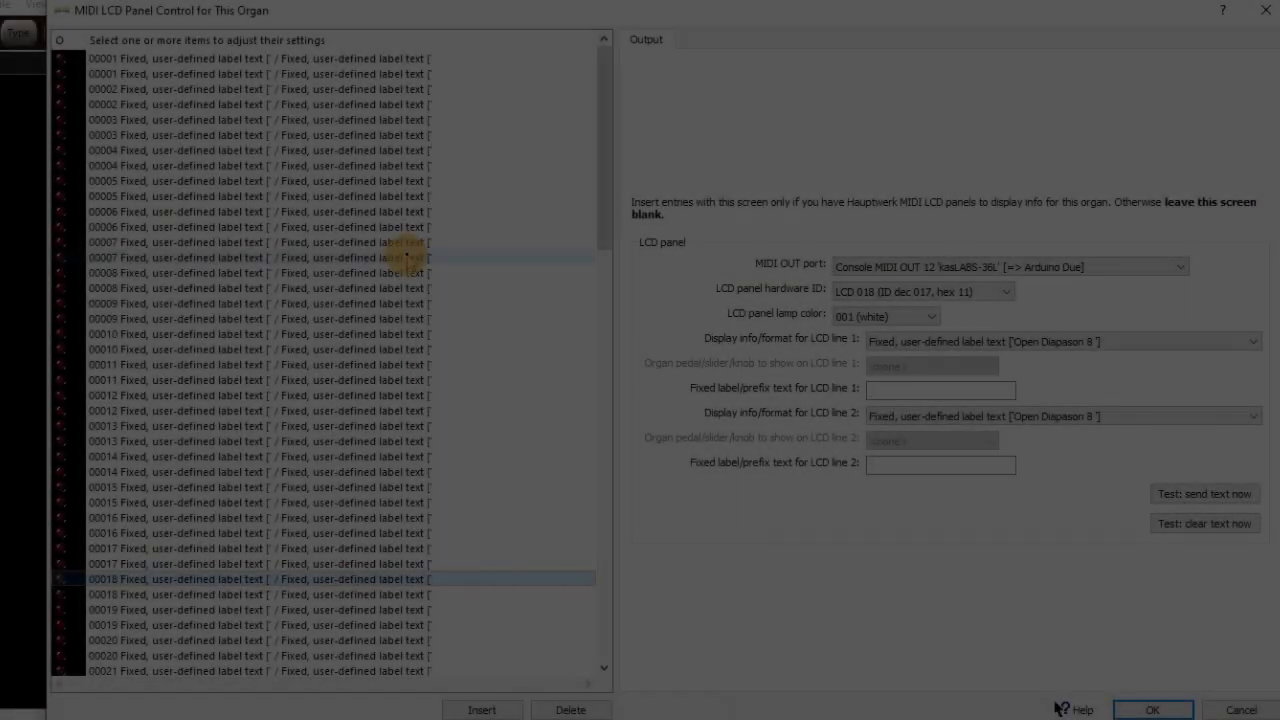
key("Down")
key("Down")
key("Down")
key("Down")
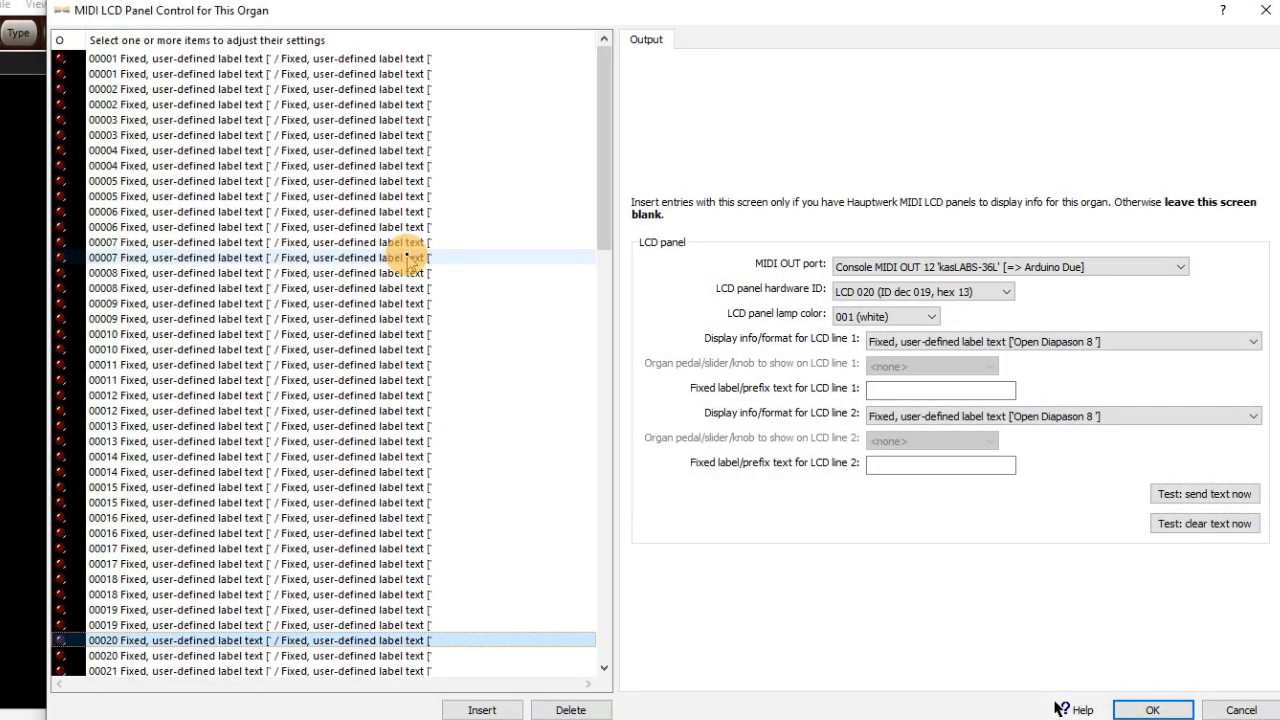
key("Down")
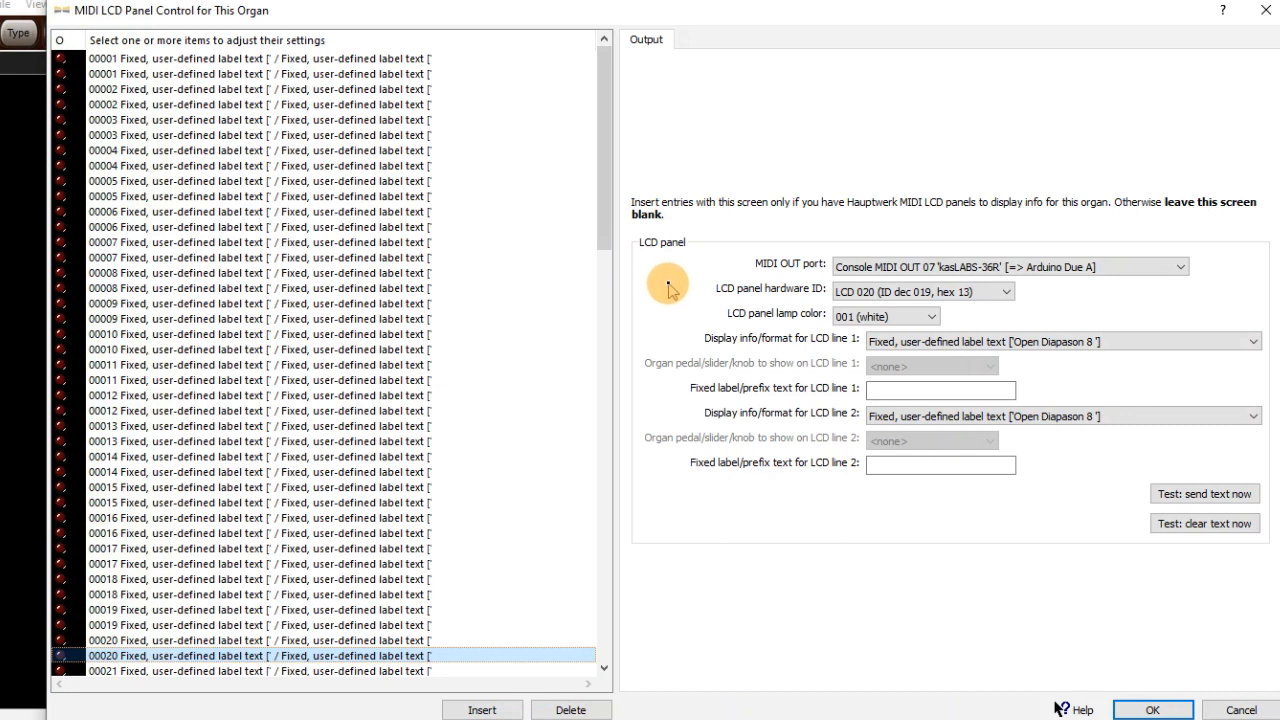
key("Up")
key("Up")
key("Up")
key("Up")
key("Up")
key("Up")
key("Up")
key("Up")
key("Up")
key("Up")
key("Up")
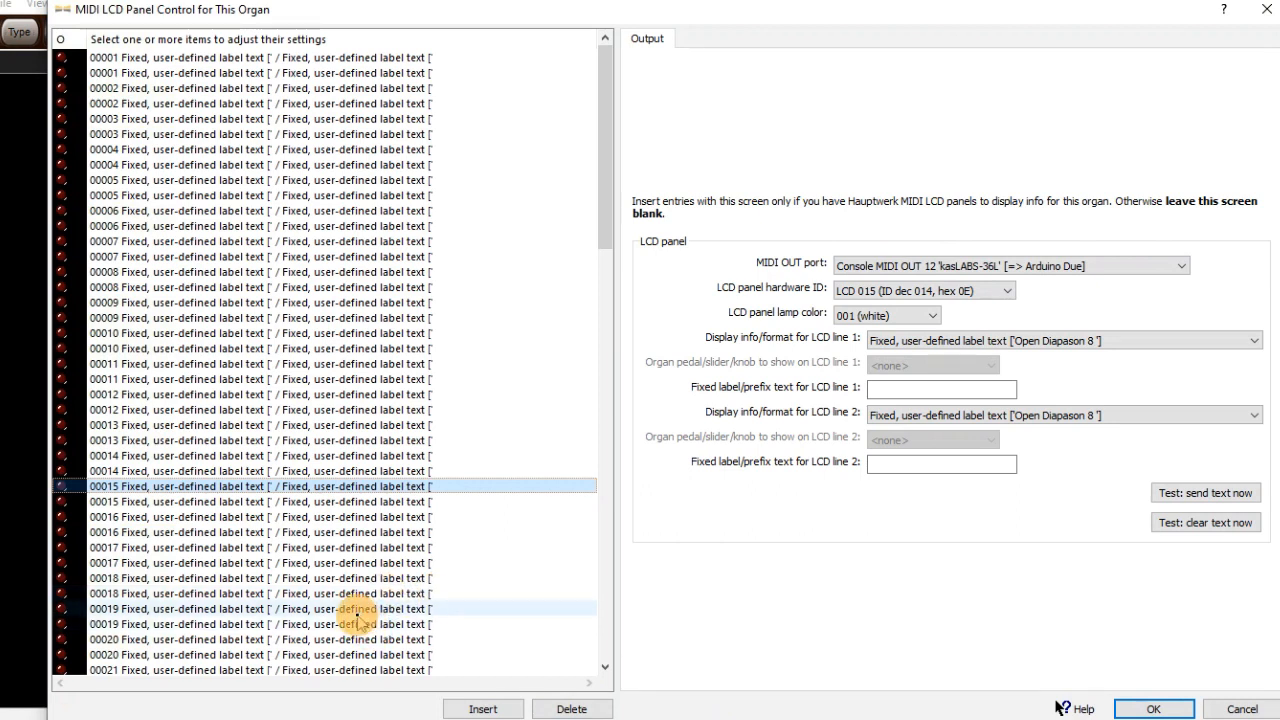
- Set the fixed line 1 label to COUPLER for all entries from 00017 to 00020 at once
left_click(153, 548)
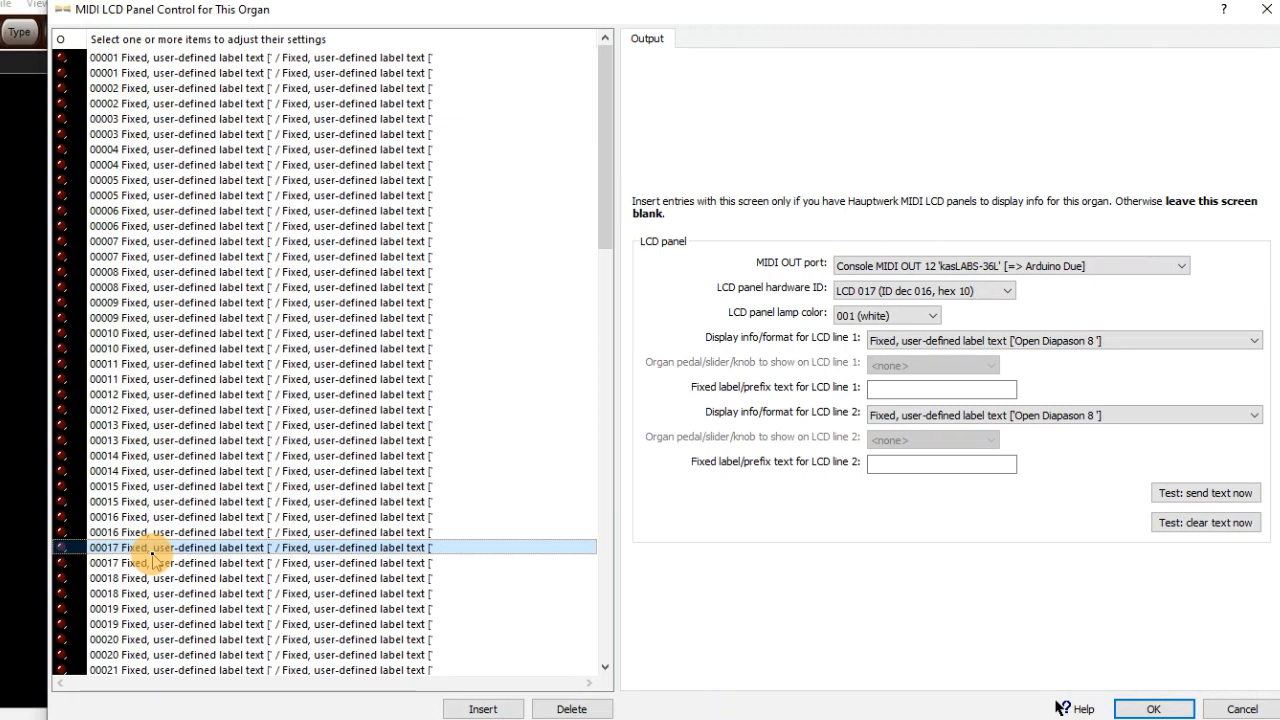
left_click(133, 660, "shift")
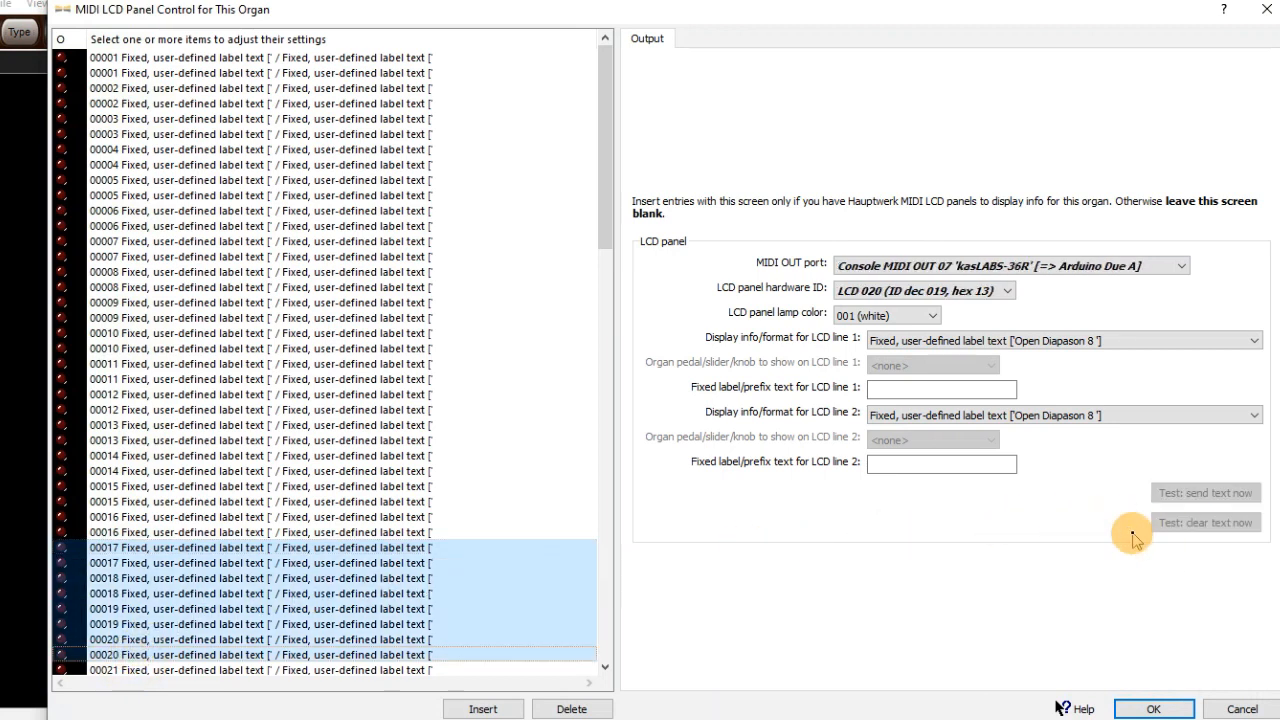
left_click(891, 389)
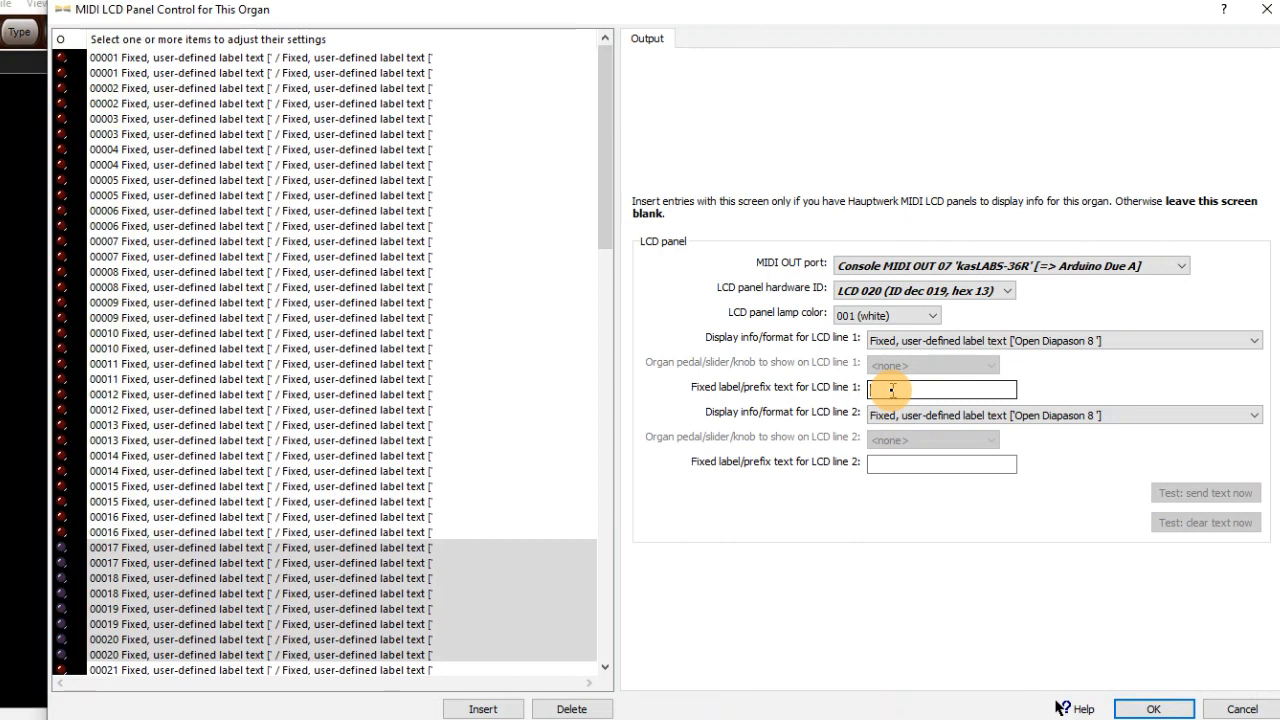
type("C")
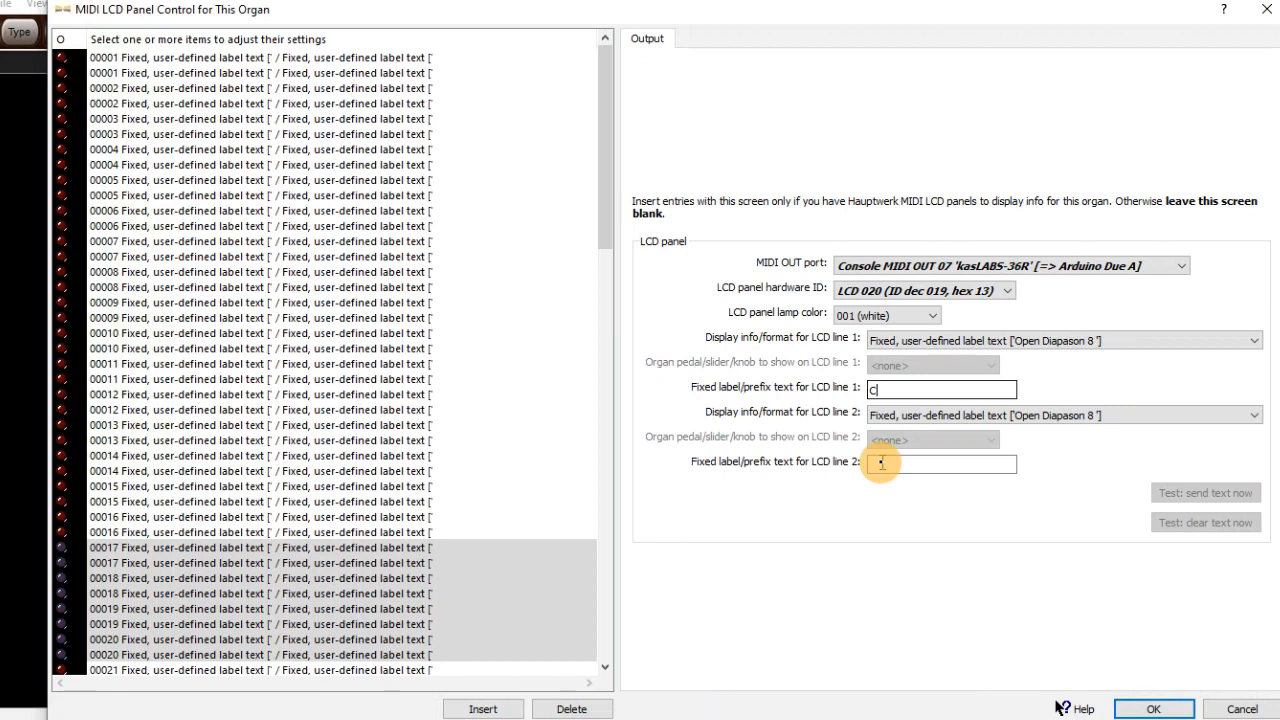
type("OUPLER")
left_click(882, 462)
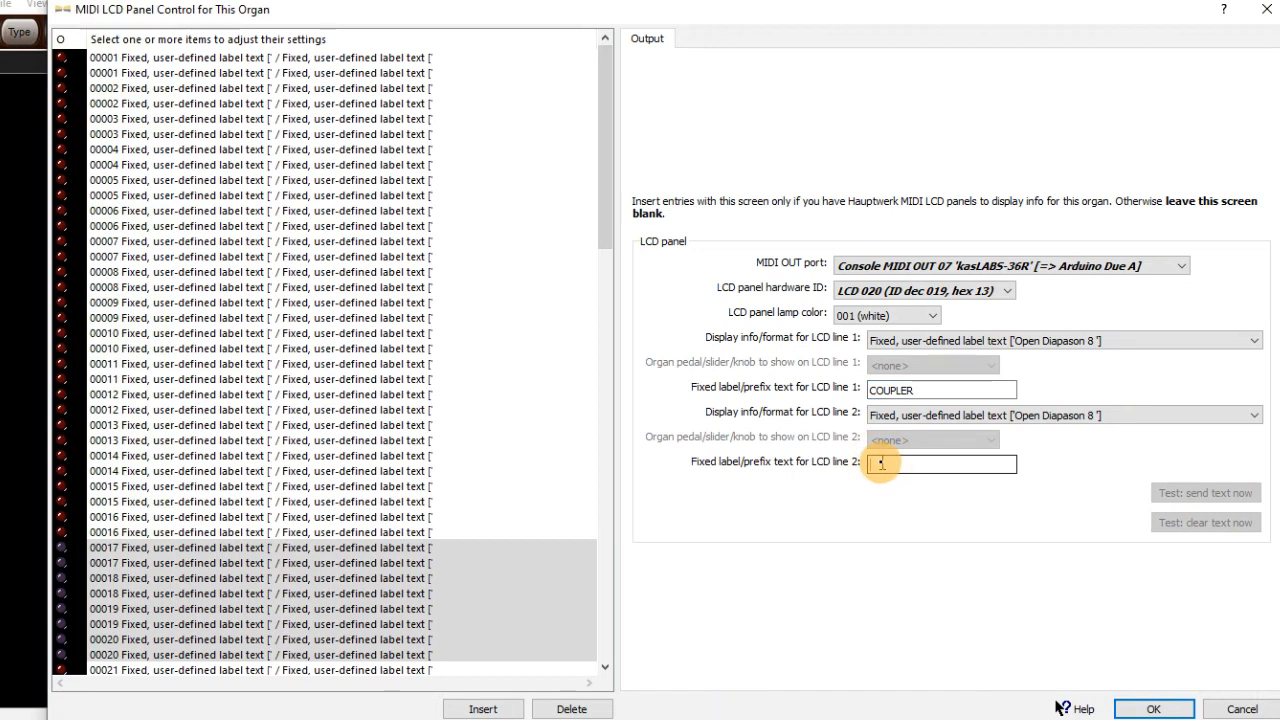
- Set the fixed line 2 label of both 00017 entries to "SW unison OFF"
left_click(280, 552)
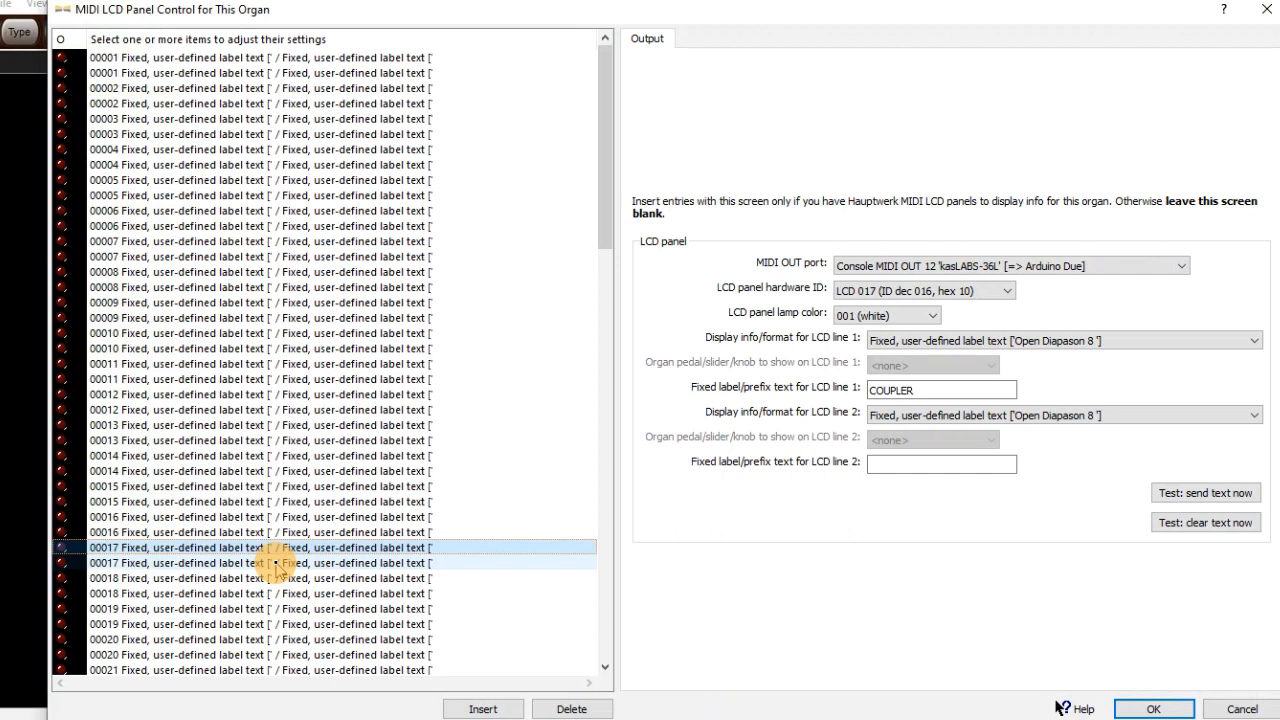
left_click(278, 563, "shift")
left_click(894, 470)
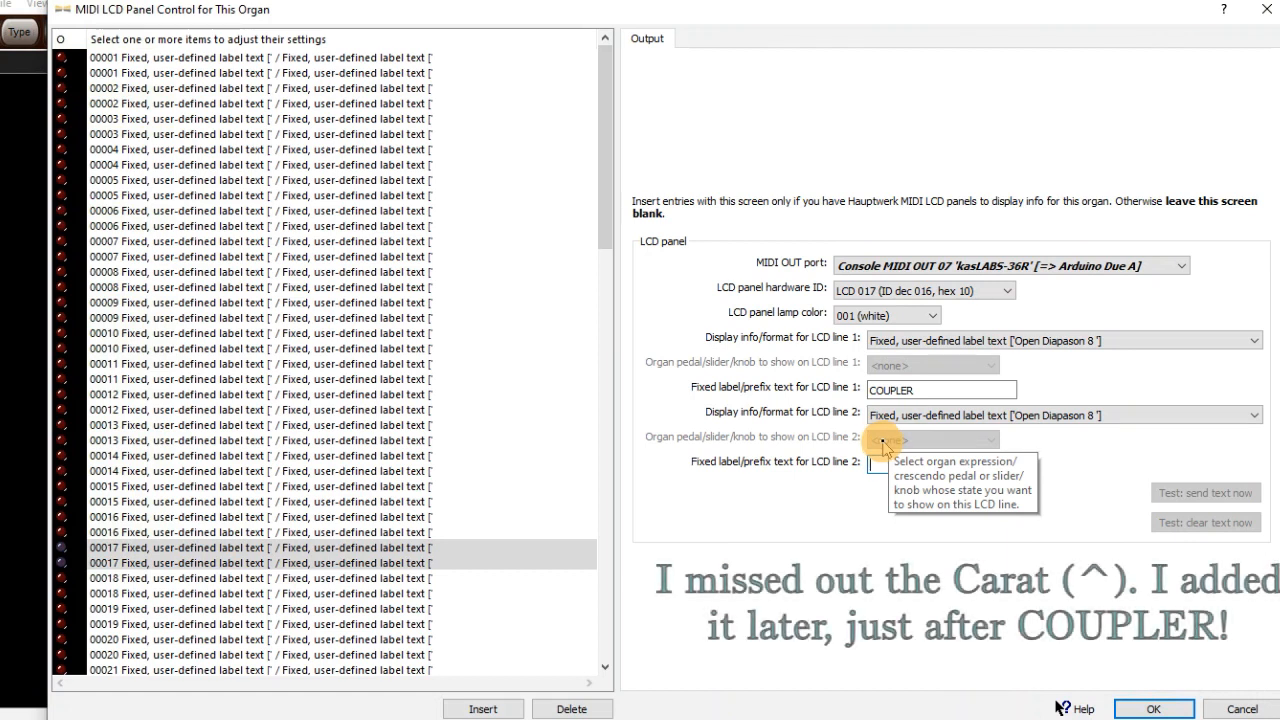
type("S")
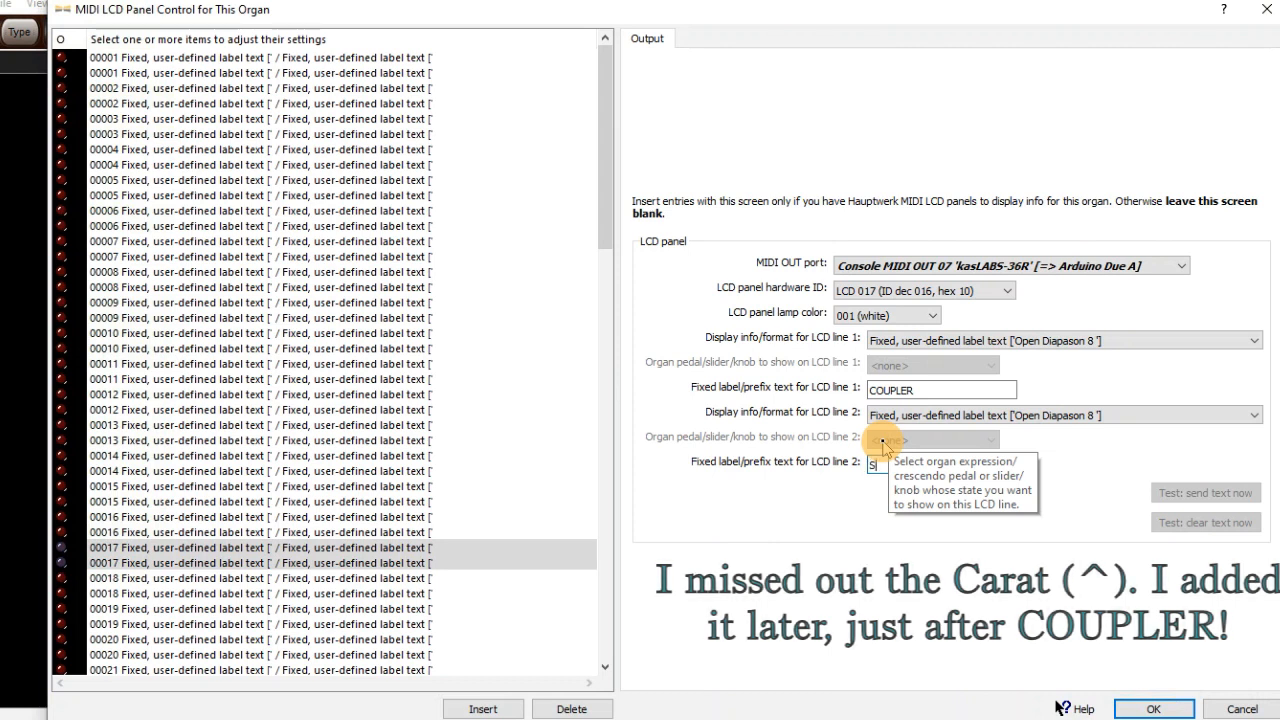
type("W unis")
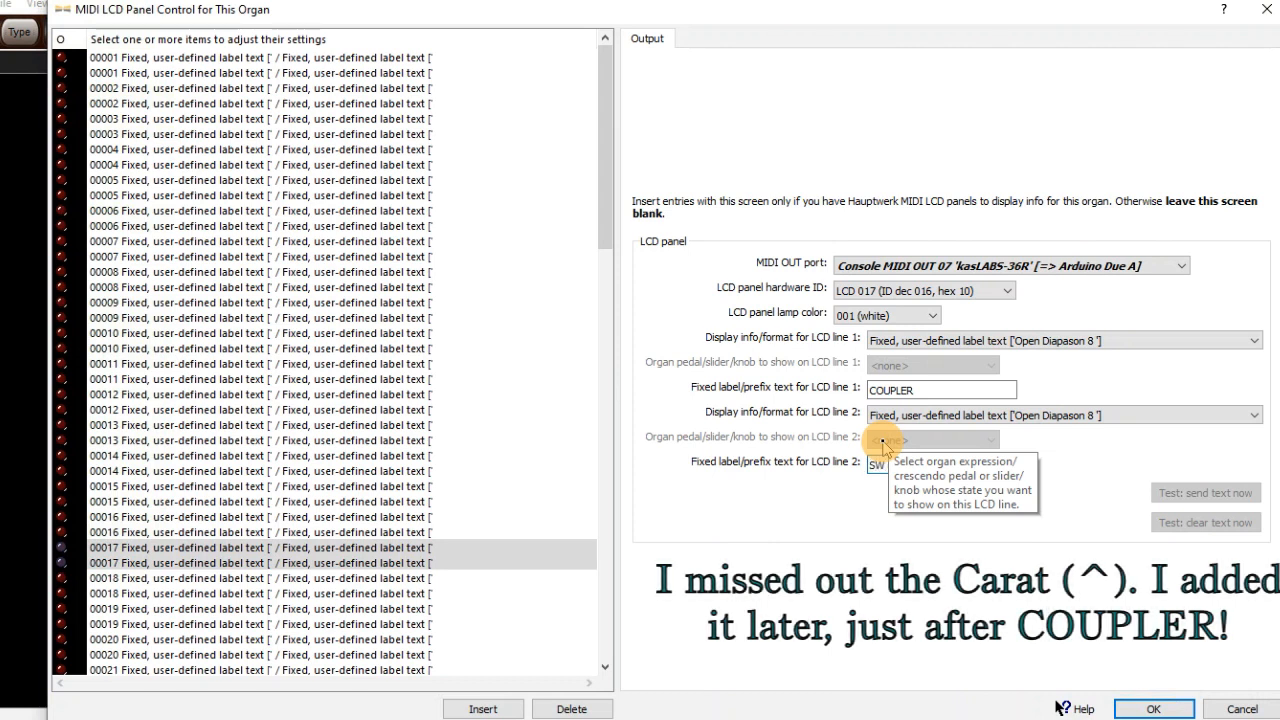
type("on OFF")
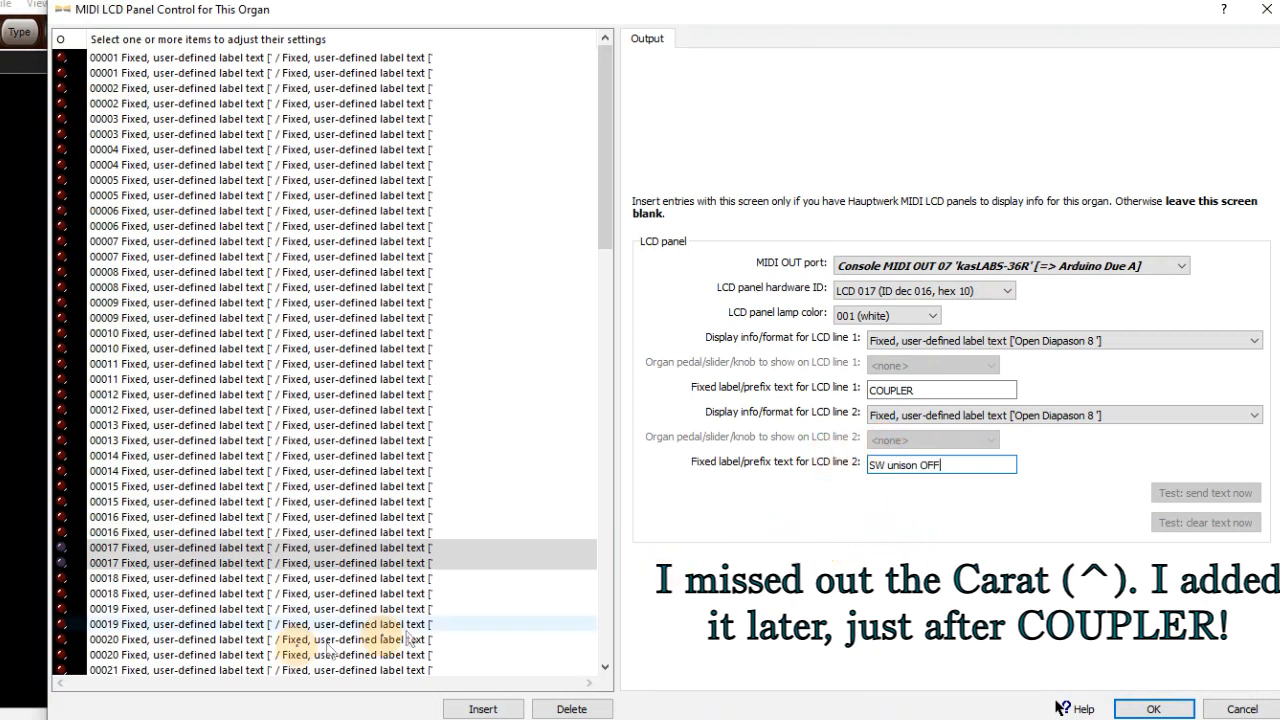
- Set the fixed line 2 label of both 00018 entries to "SW Octave"
left_click(160, 580)
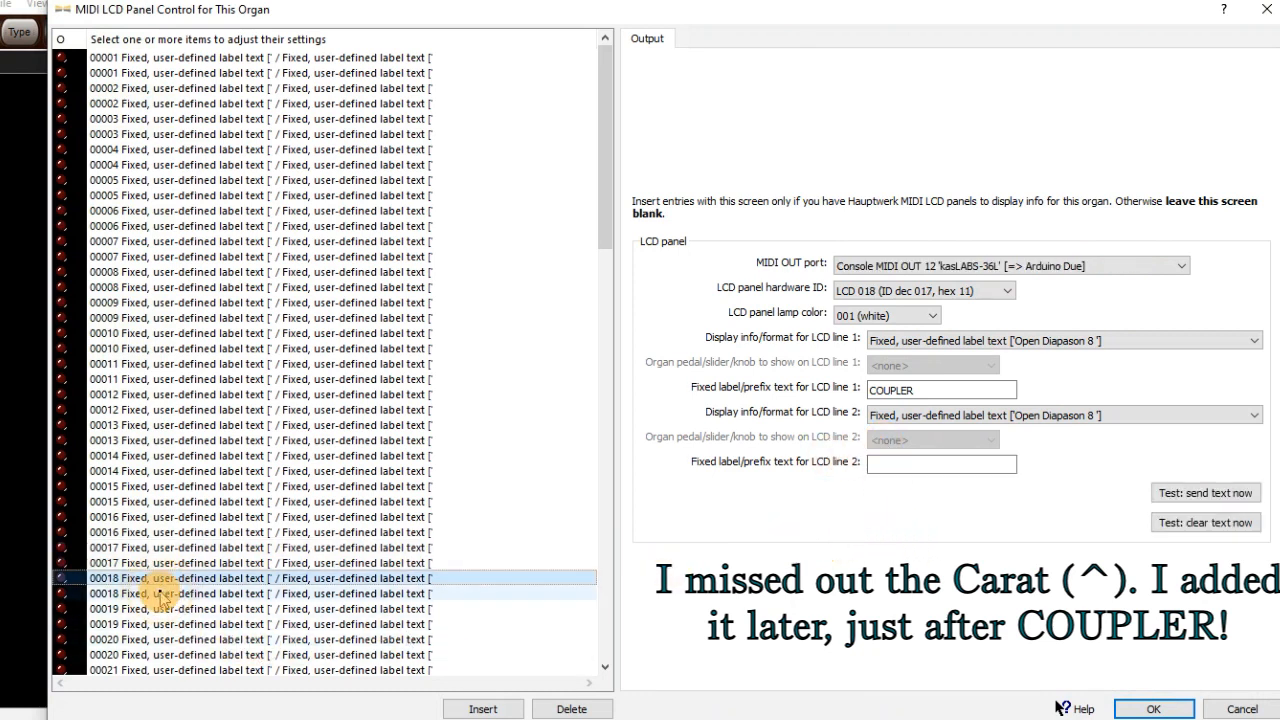
left_click(170, 595, "shift")
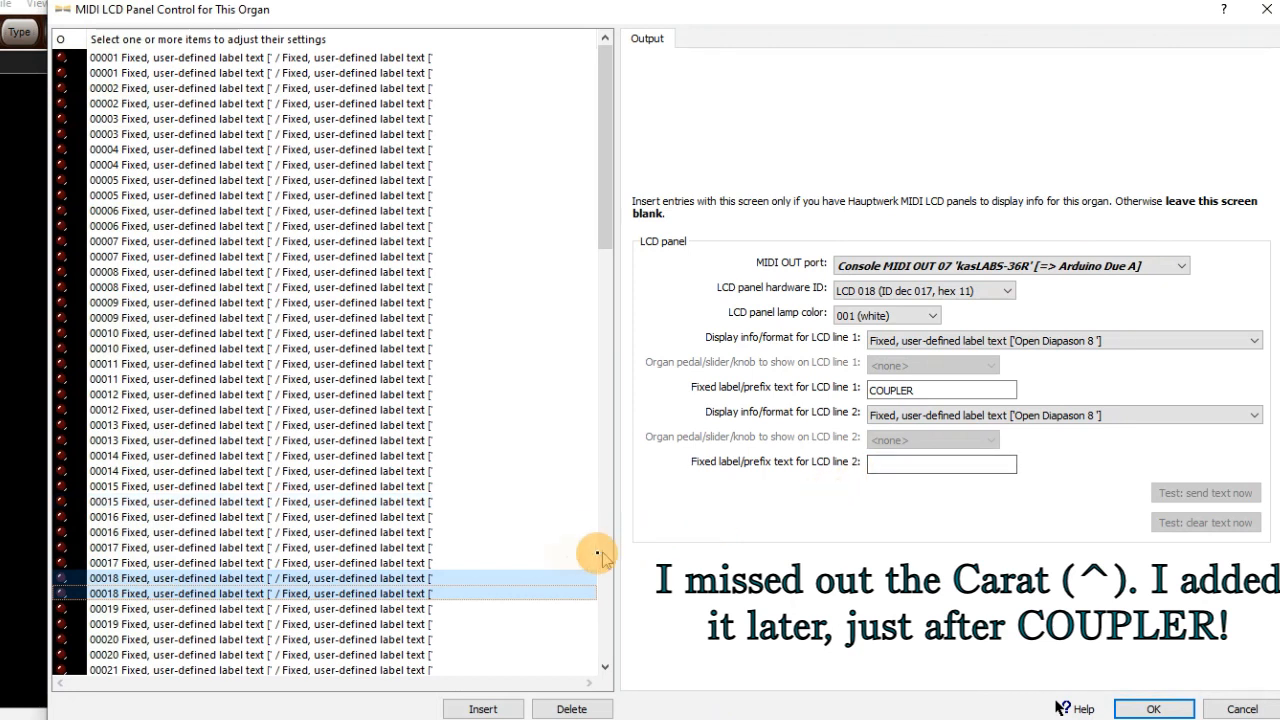
left_click(916, 464)
type("SW Octave")
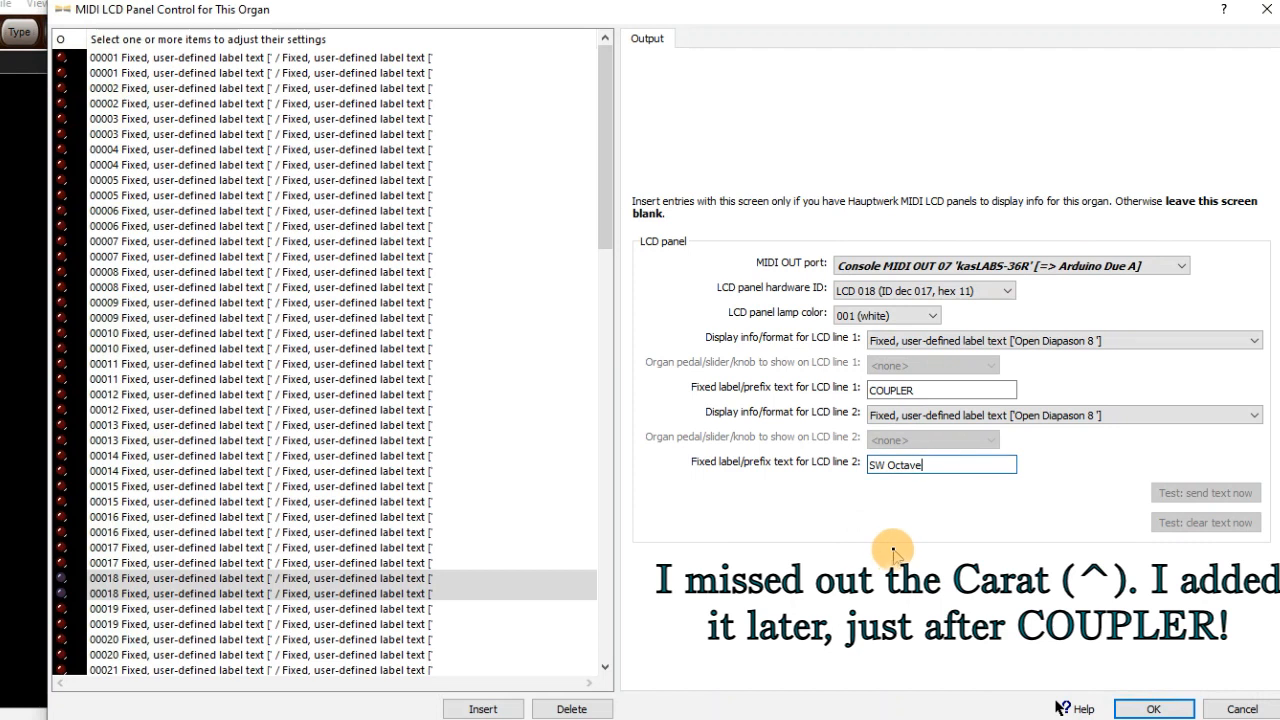
- Set the fixed line 2 label of both 00019 entries to "SW suboctave"
left_click(187, 608)
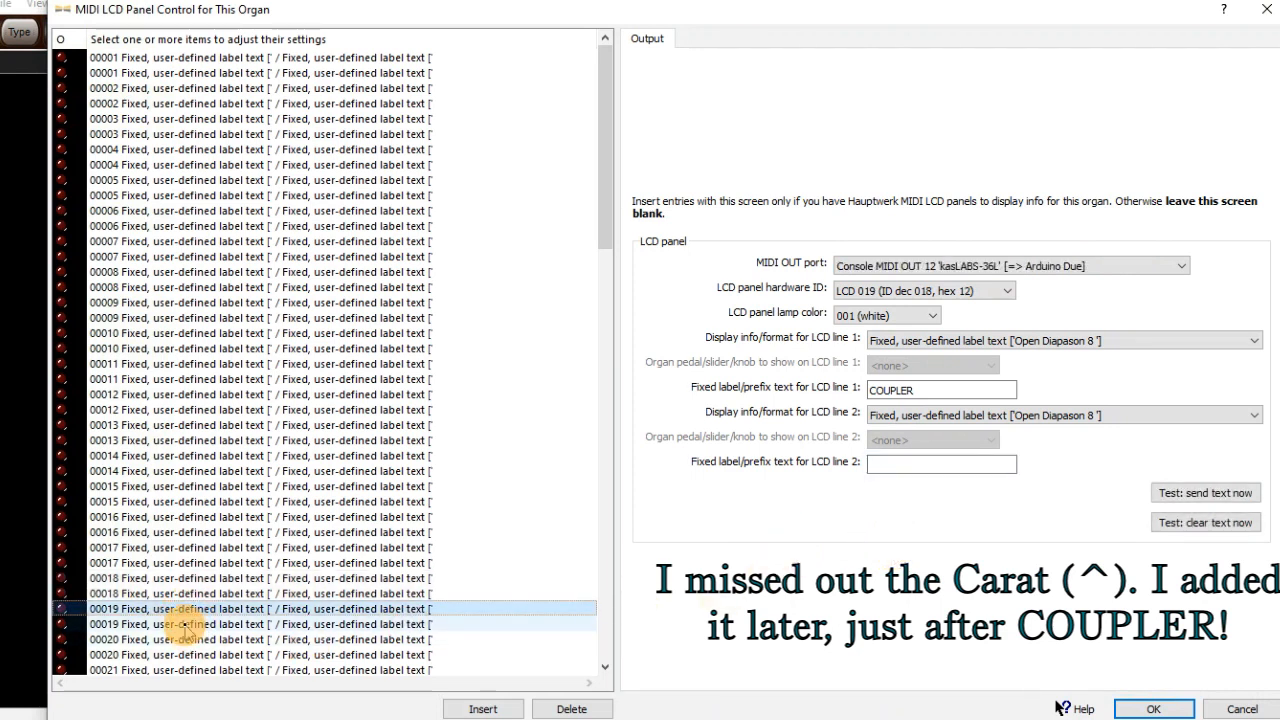
left_click(187, 624, "shift")
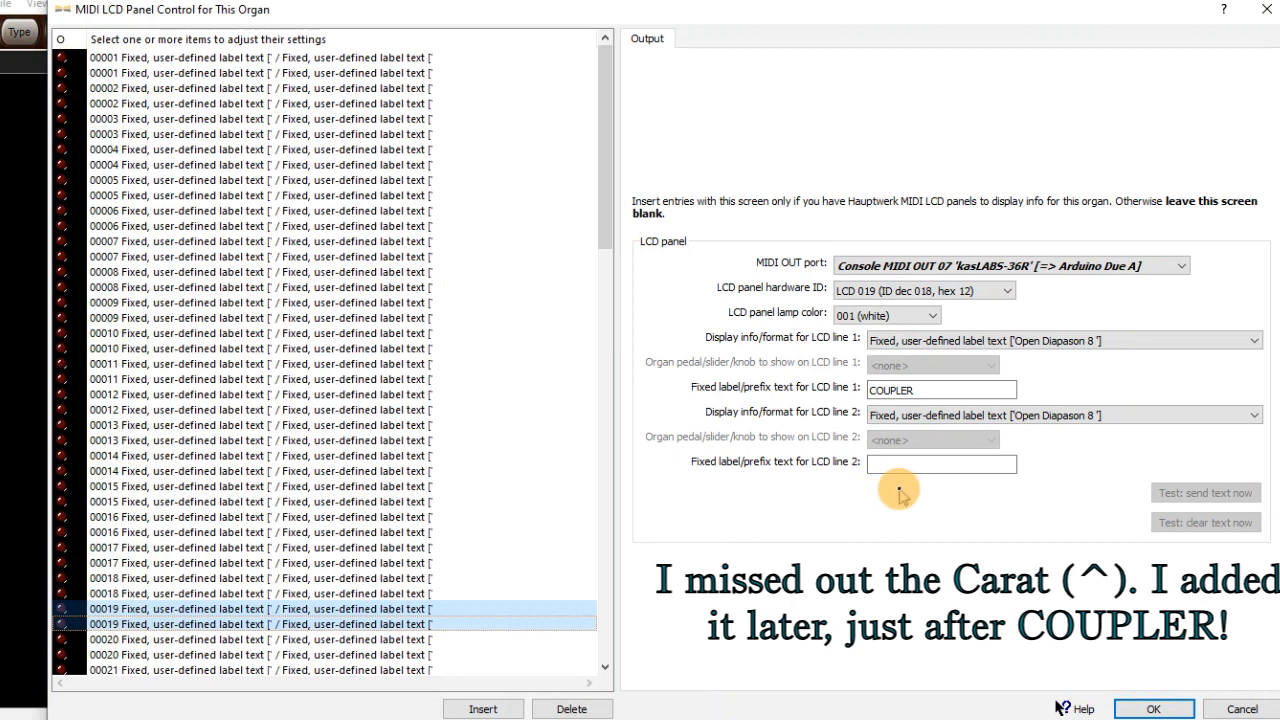
left_click(908, 464)
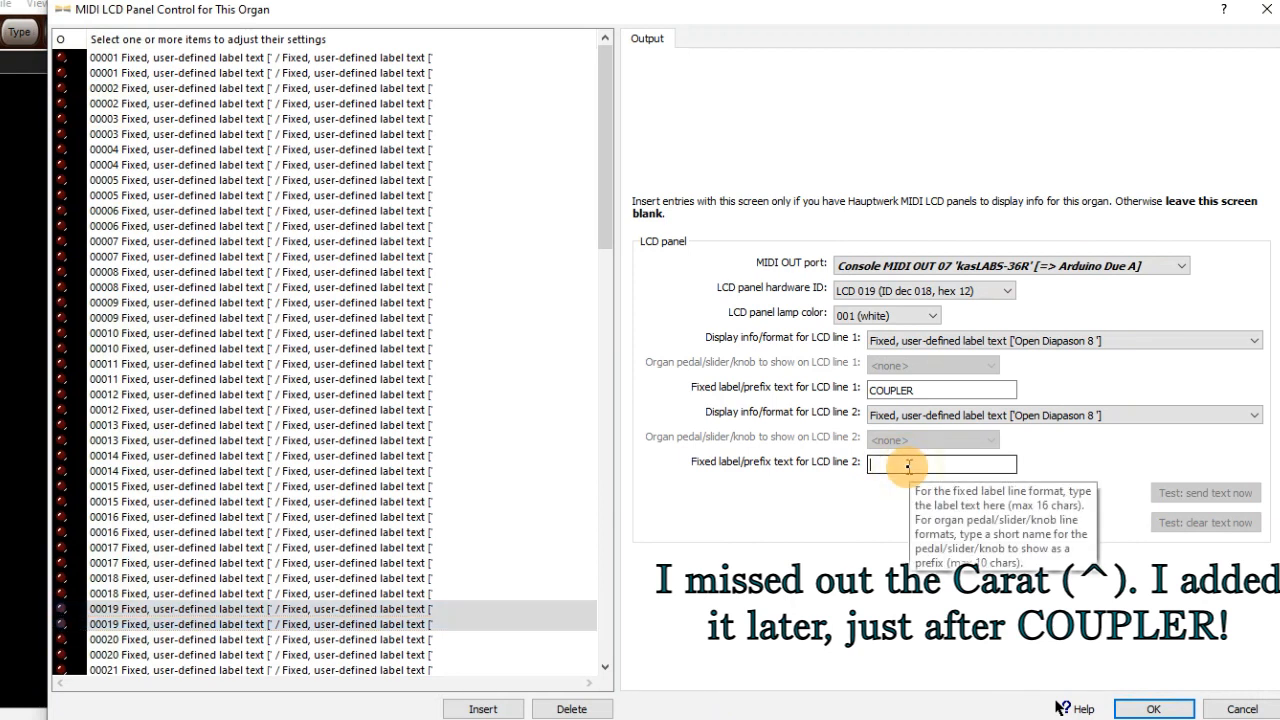
type("SW suboc")
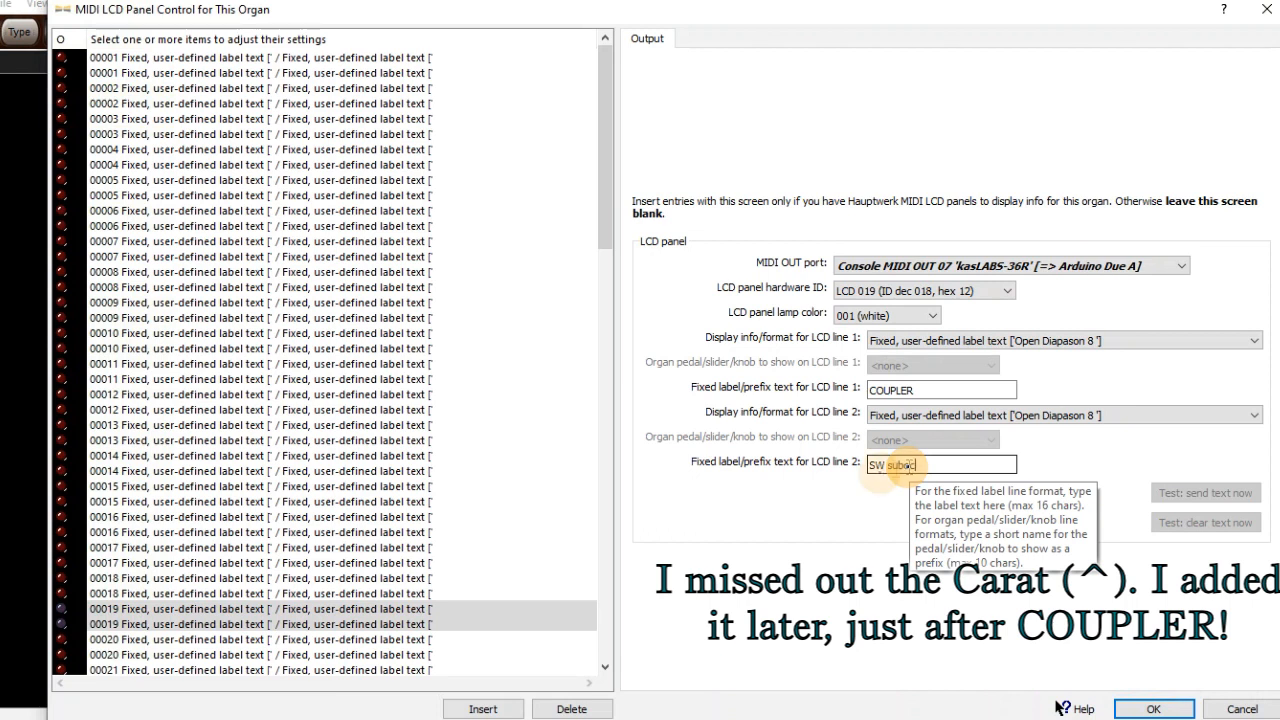
type("tave")
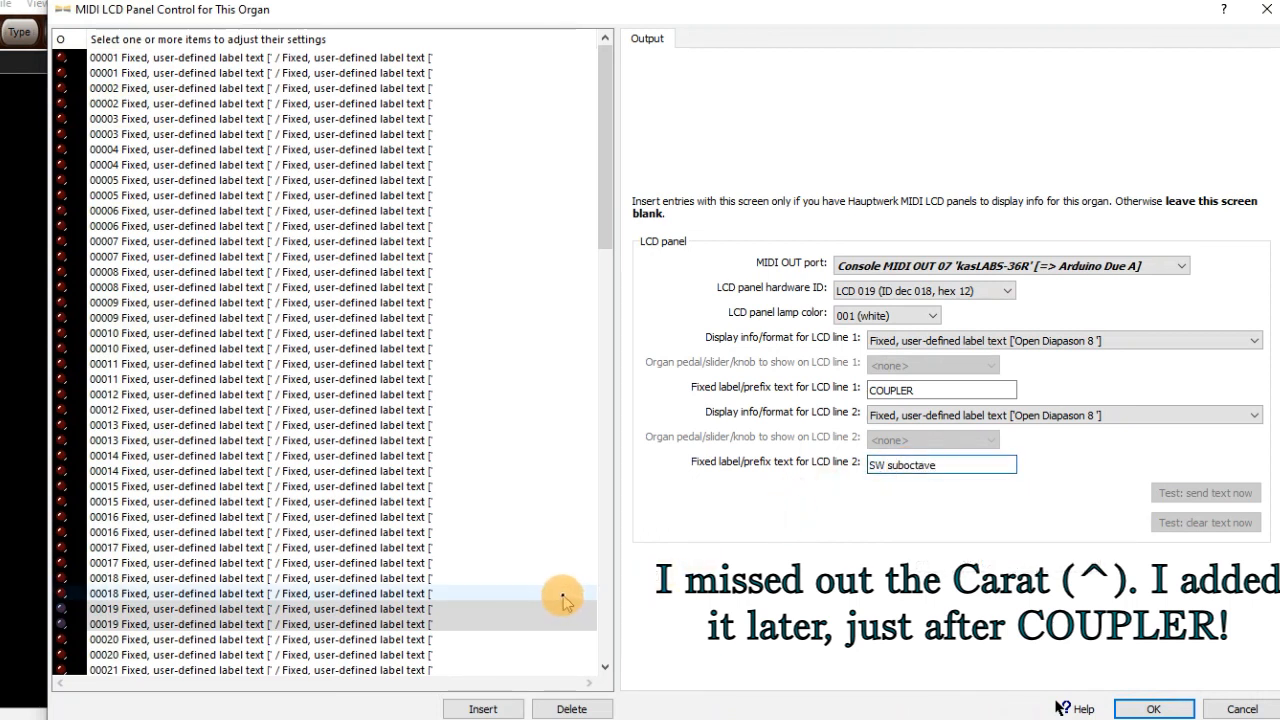
- Set the fixed line 2 label of both 00020 entries to "SW to PEDAL"
left_click(373, 645)
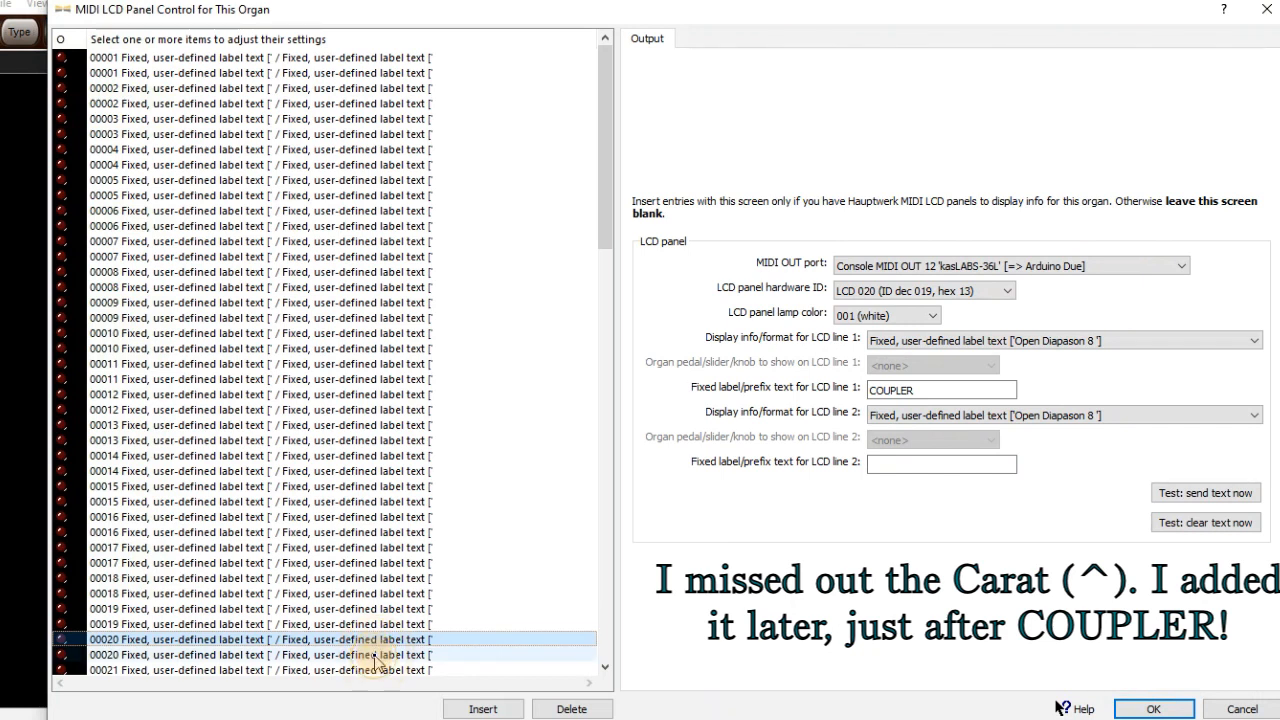
left_click(373, 656, "shift")
left_click(896, 462)
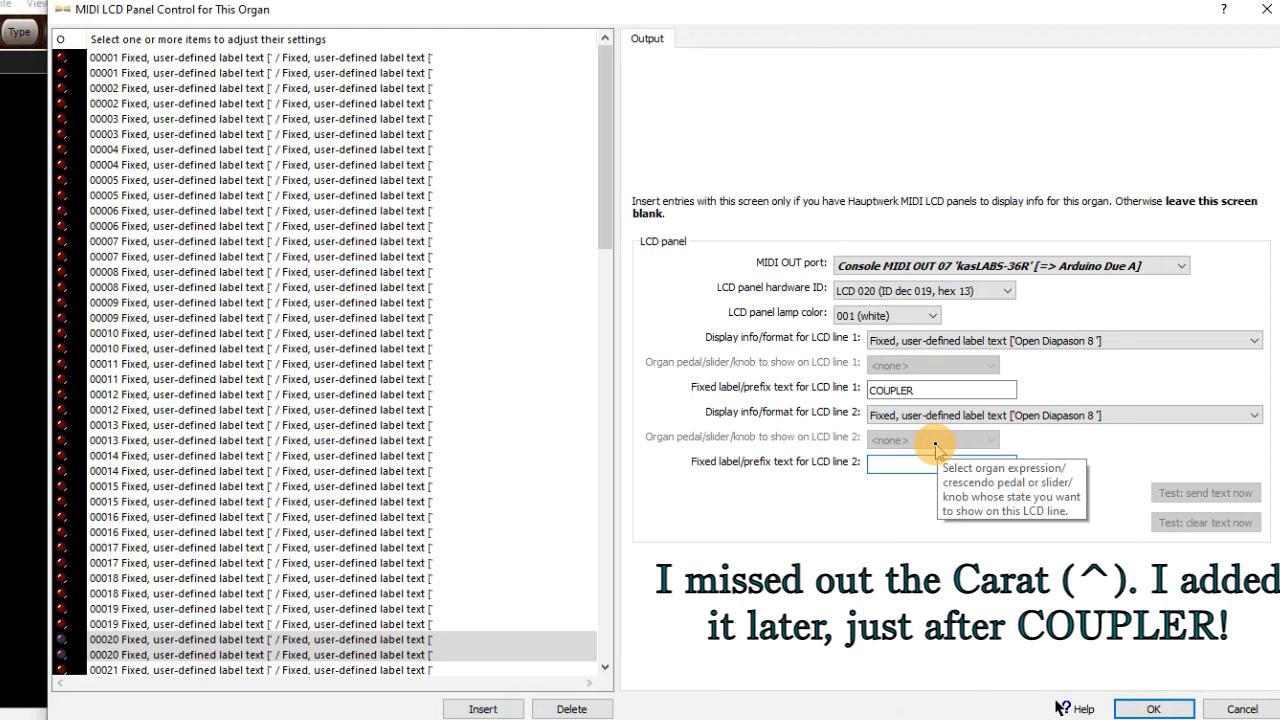
type("W to PE")
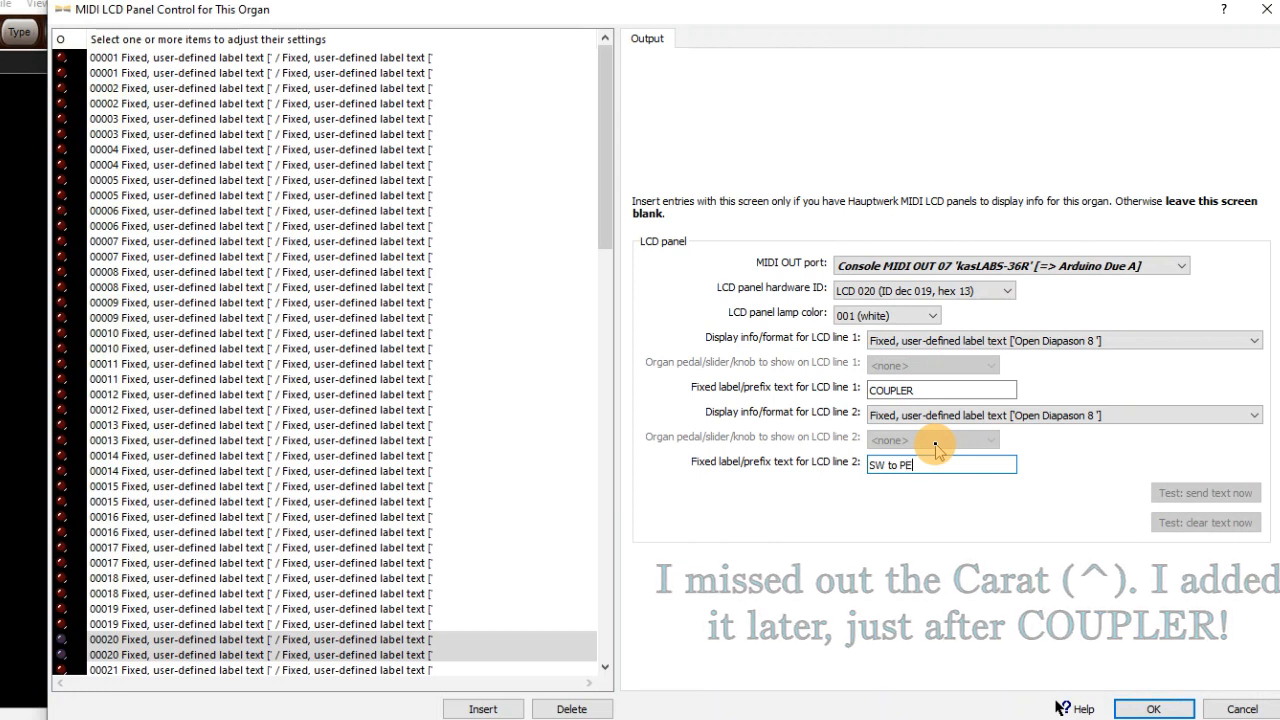
type("AL")
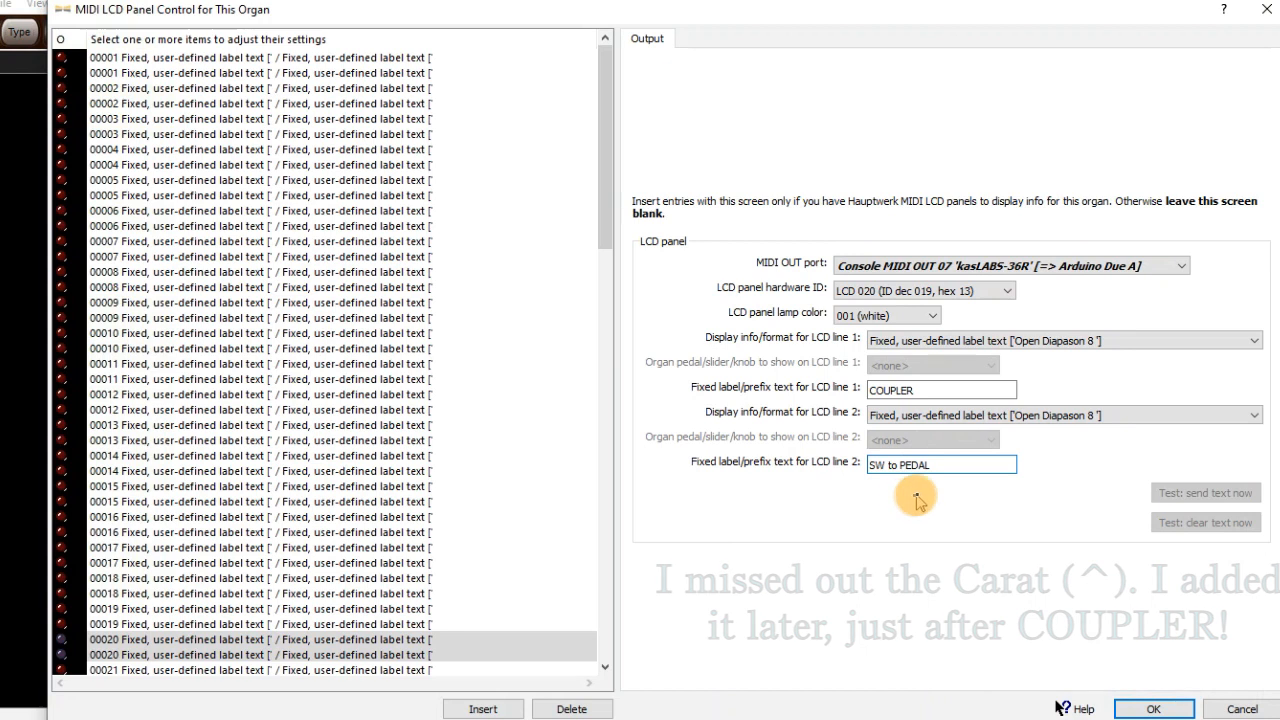
left_click(120, 654)
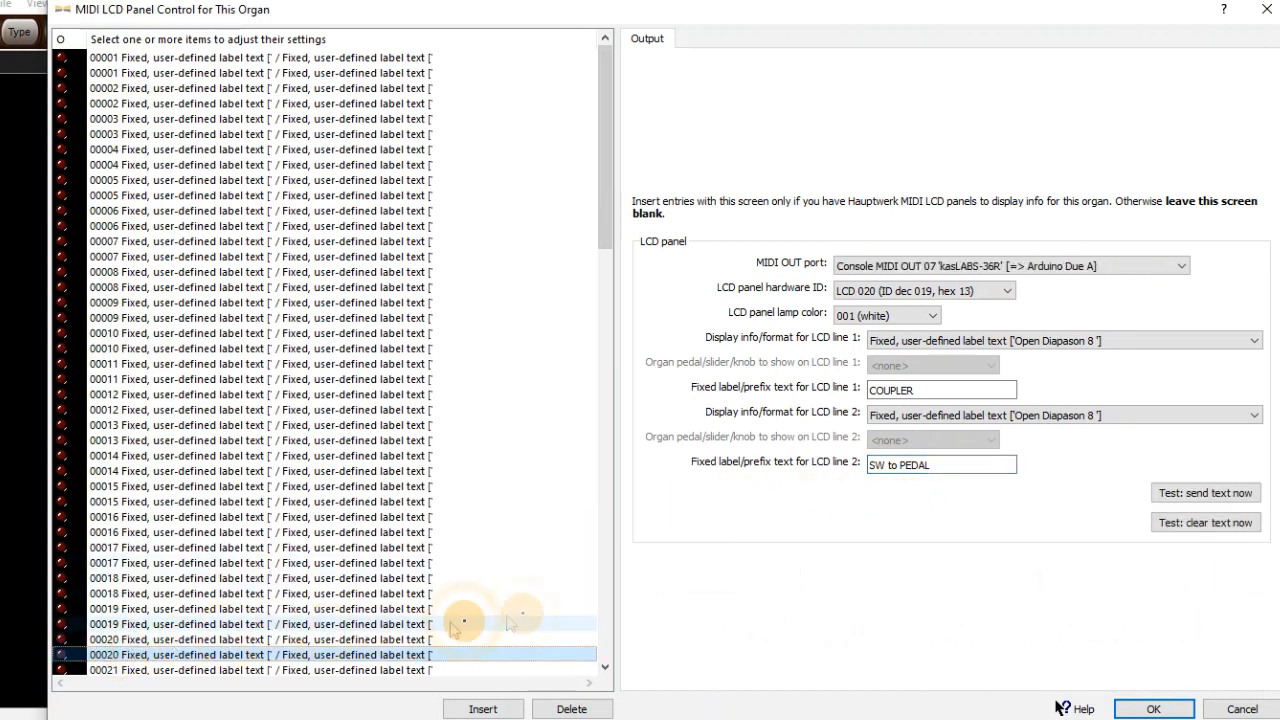
- Check the fixed line 1 labels and MIDI OUT ports of the 00021 and 00022 entries
left_click_drag(606, 229, 603, 303)
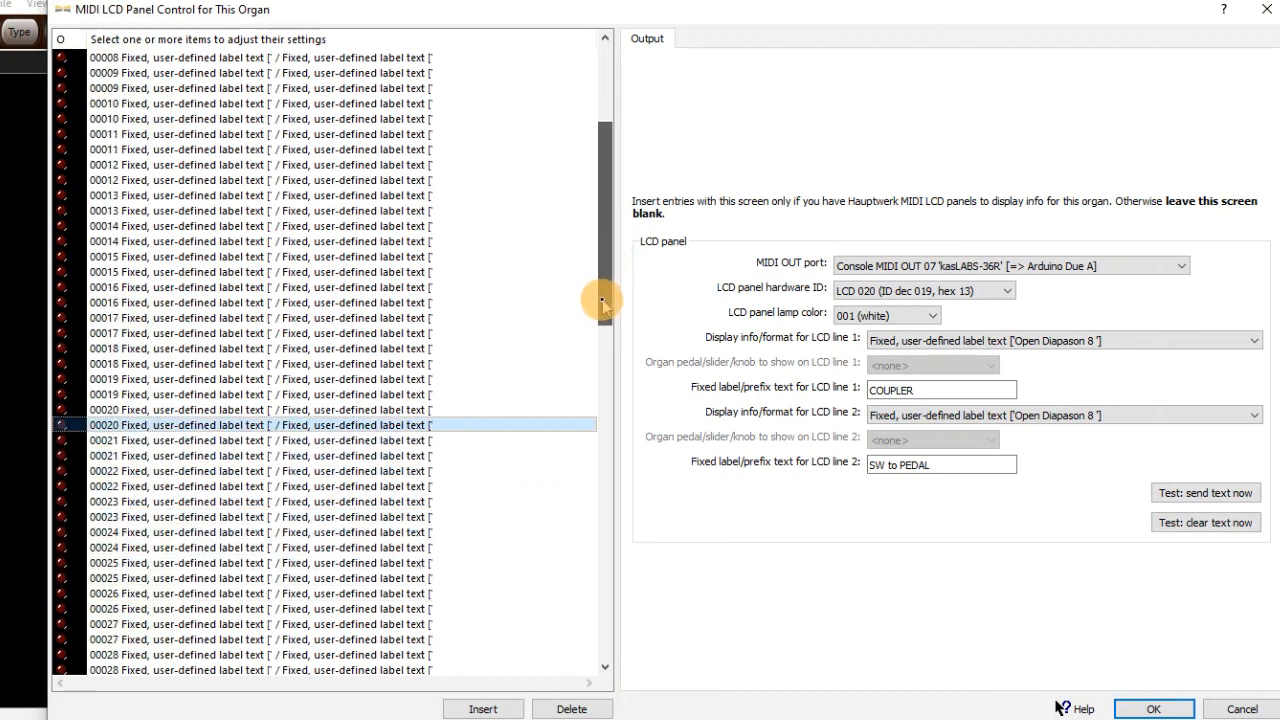
left_click(604, 303)
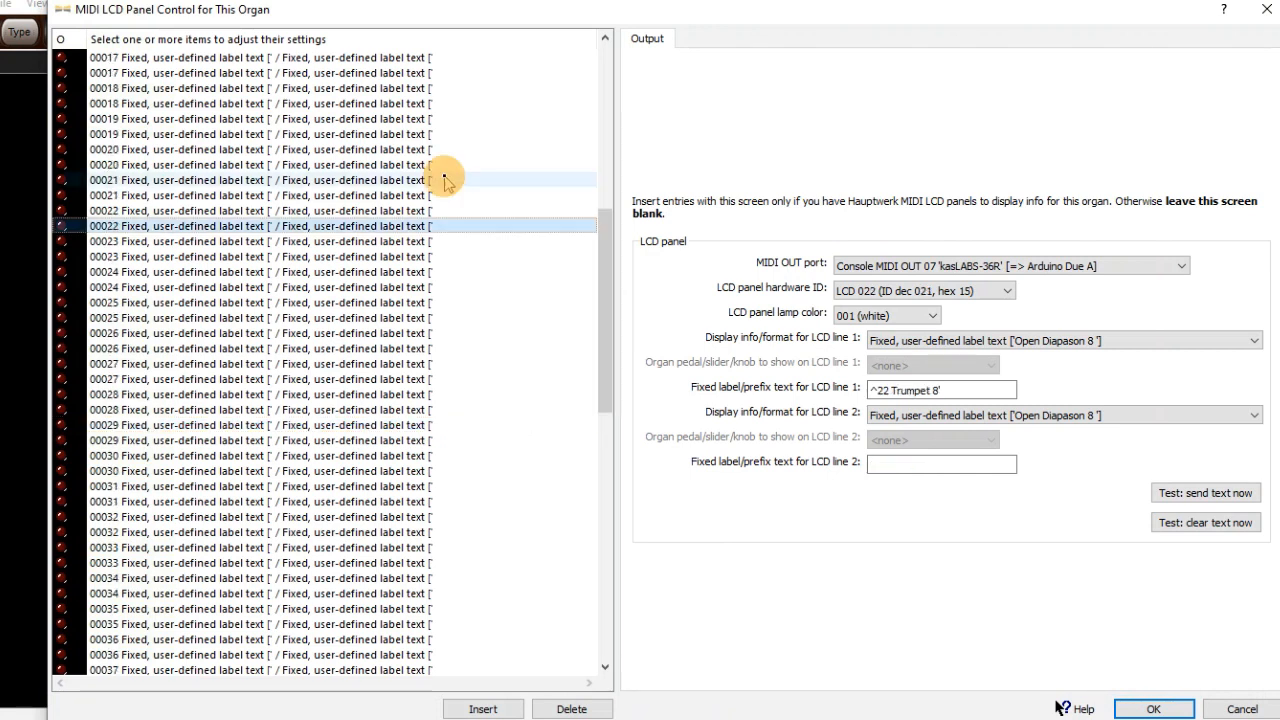
key("Up")
key("Up")
key("Up")
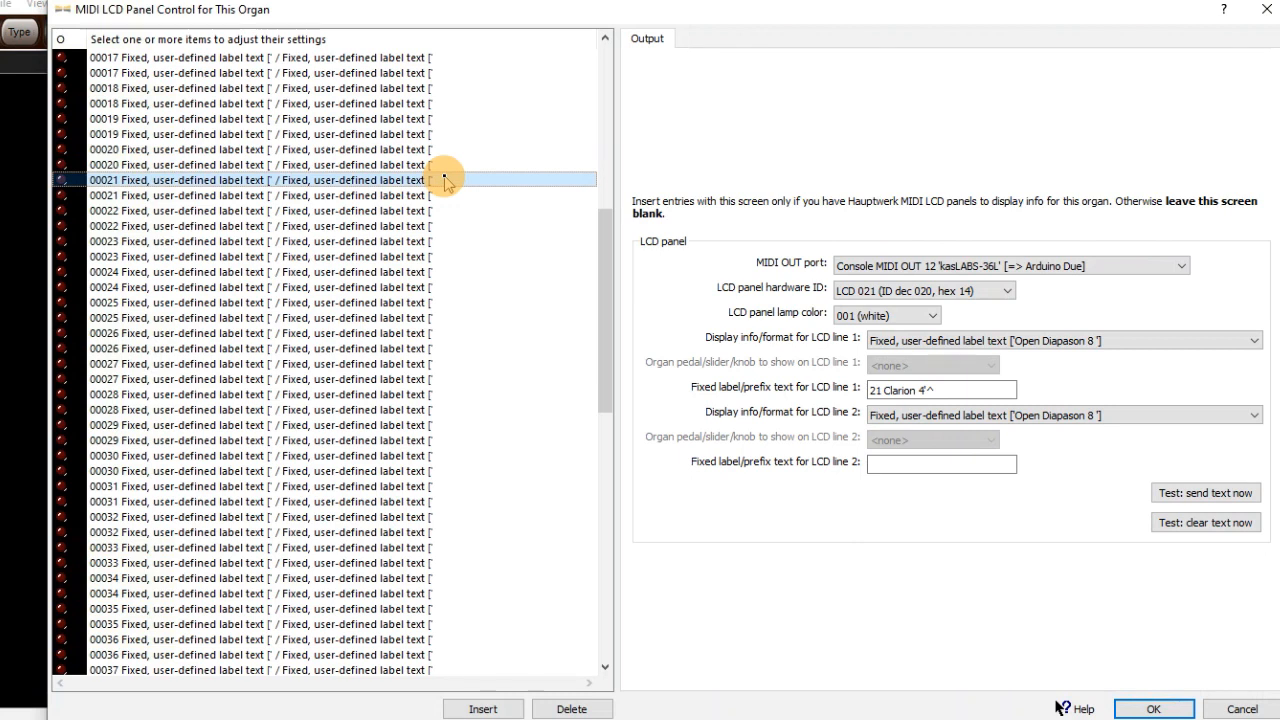
- Review the fixed line 1 and line 2 labels of the entries from 00021 through 00031
key("Down")
key("Down")
key("Down")
key("Down")
key("Down")
key("Down")
key("Down")
key("Down")
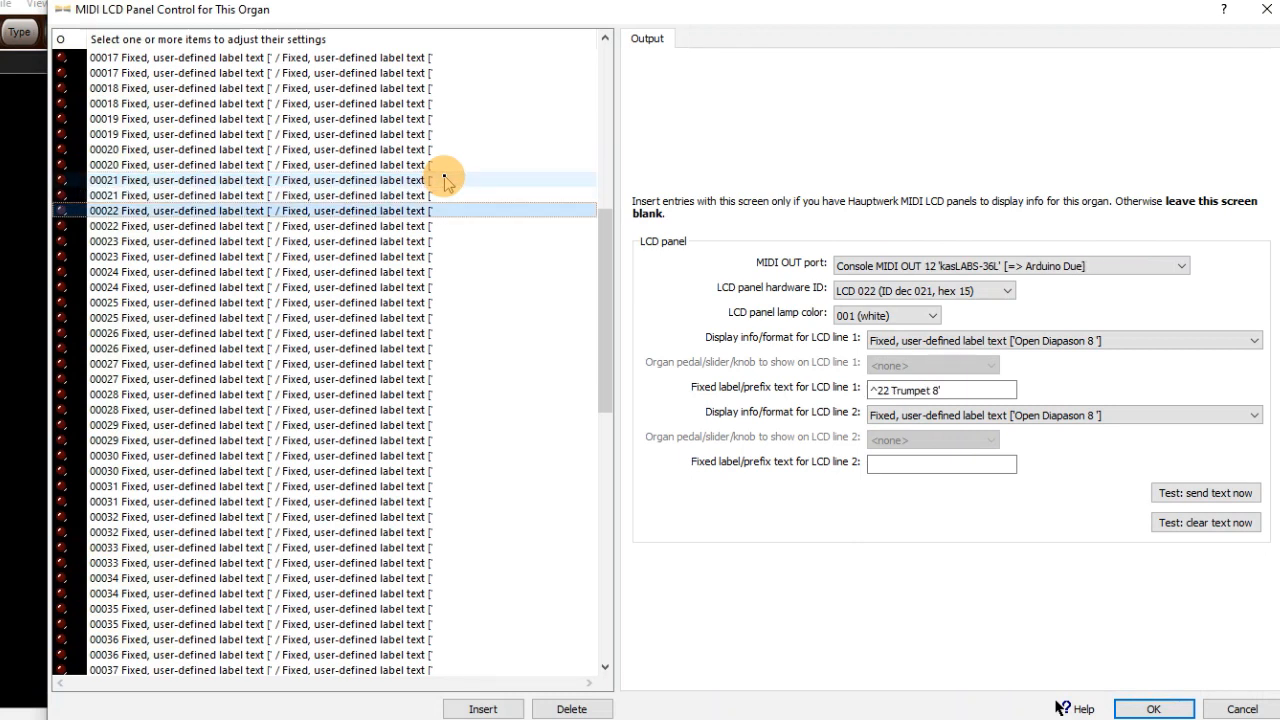
key("Down")
key("Down")
key("Down")
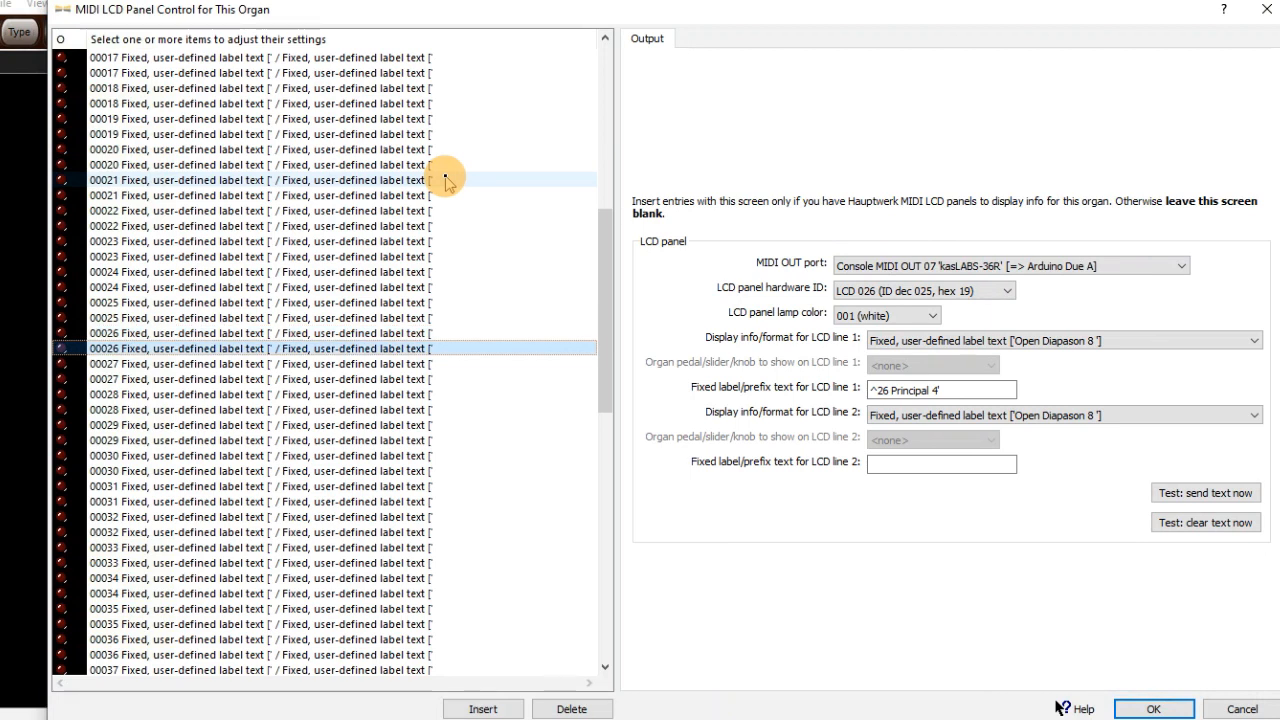
key("Down")
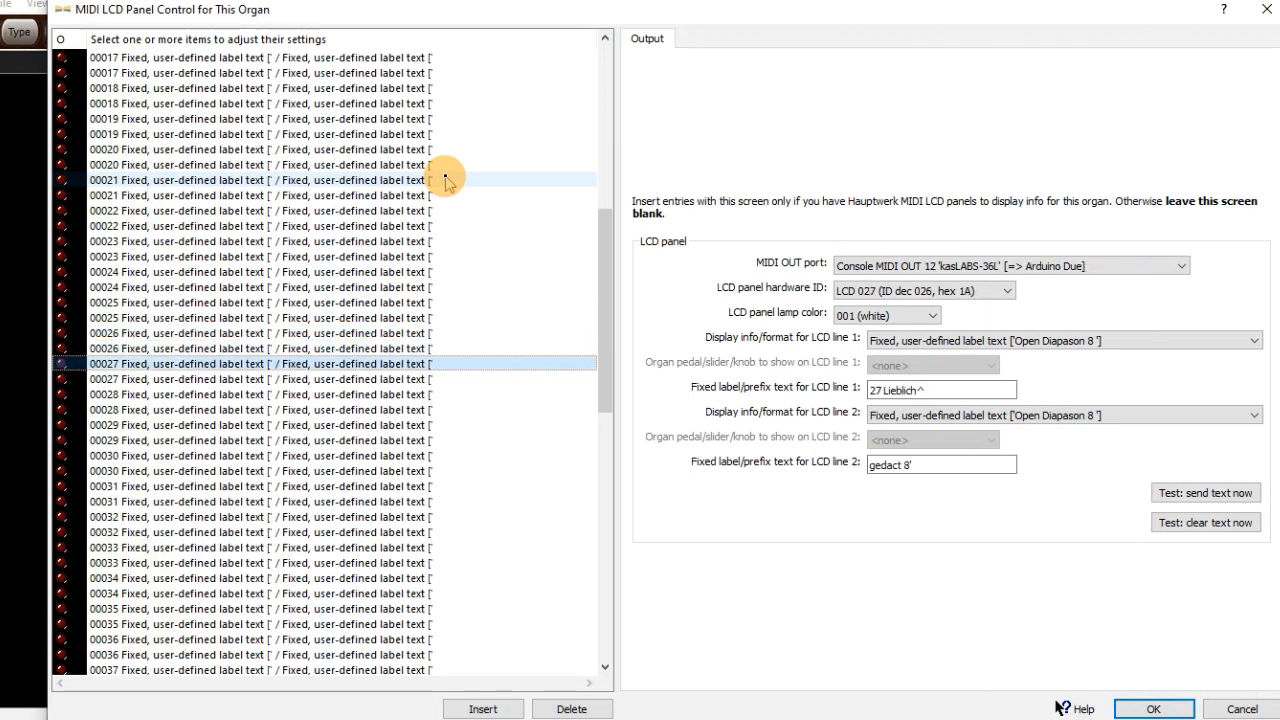
key("Down")
key("Down")
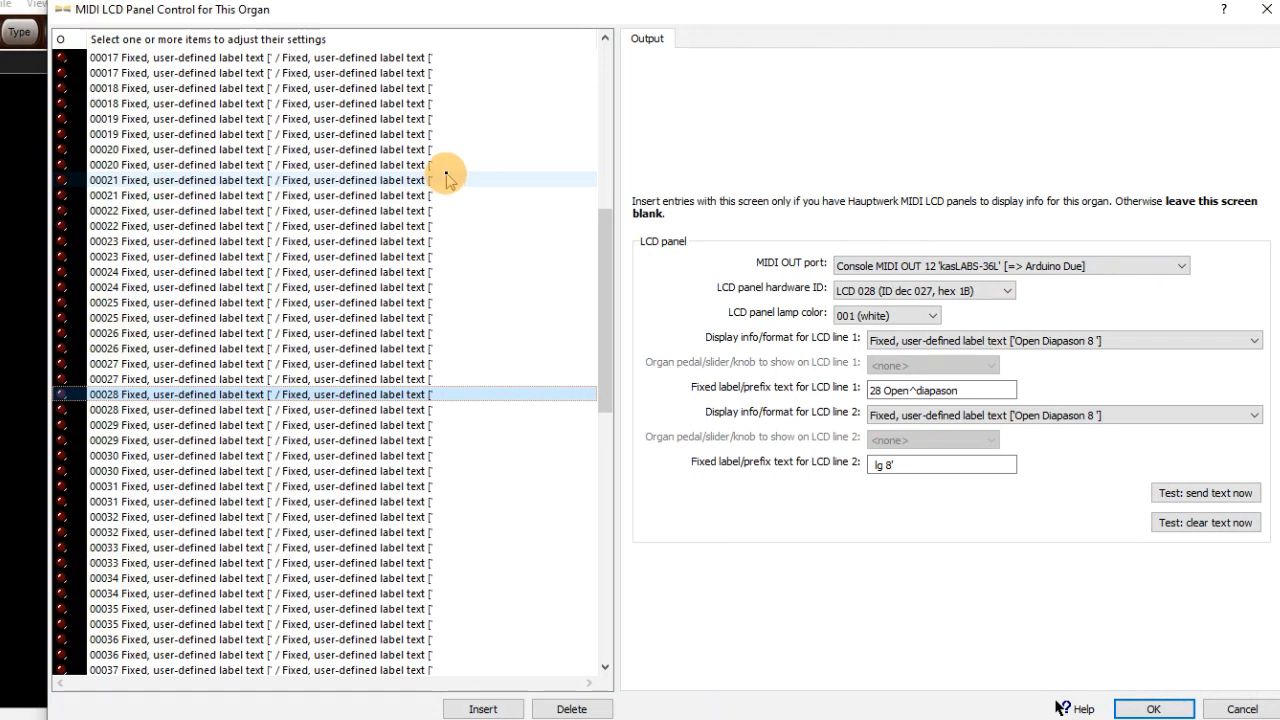
key("Down")
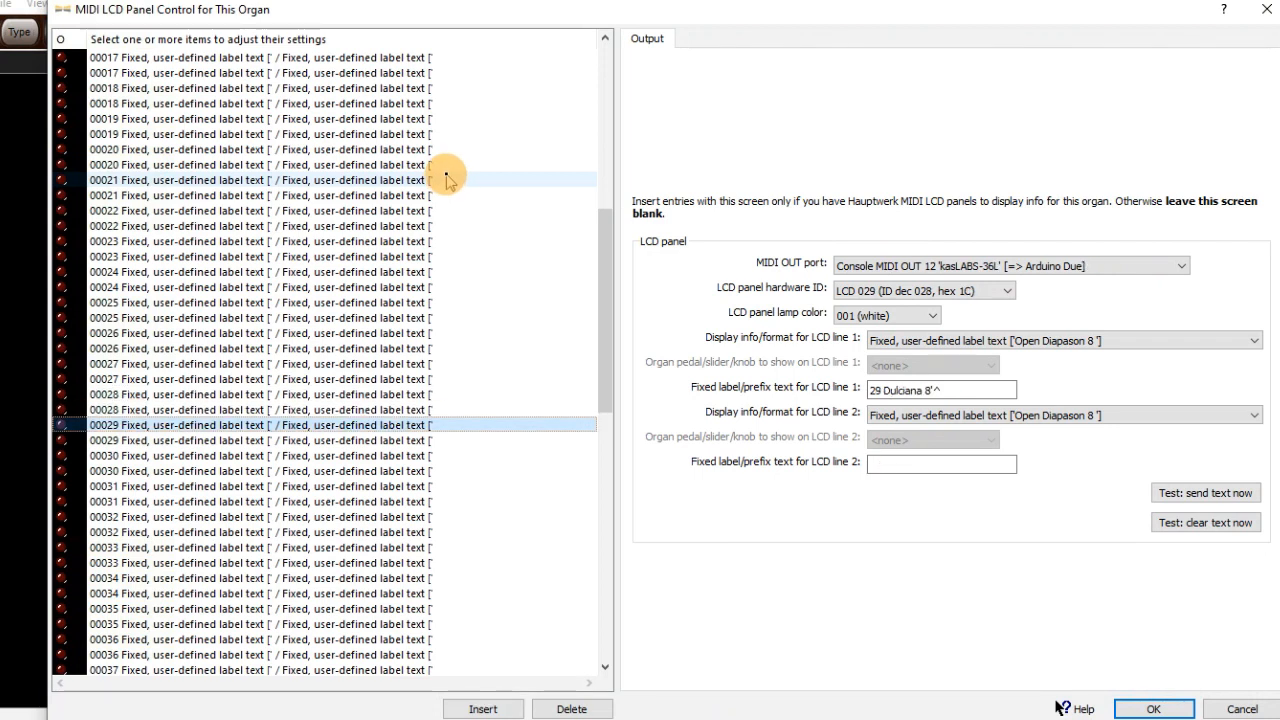
key("Down")
key("Down")
key("Down")
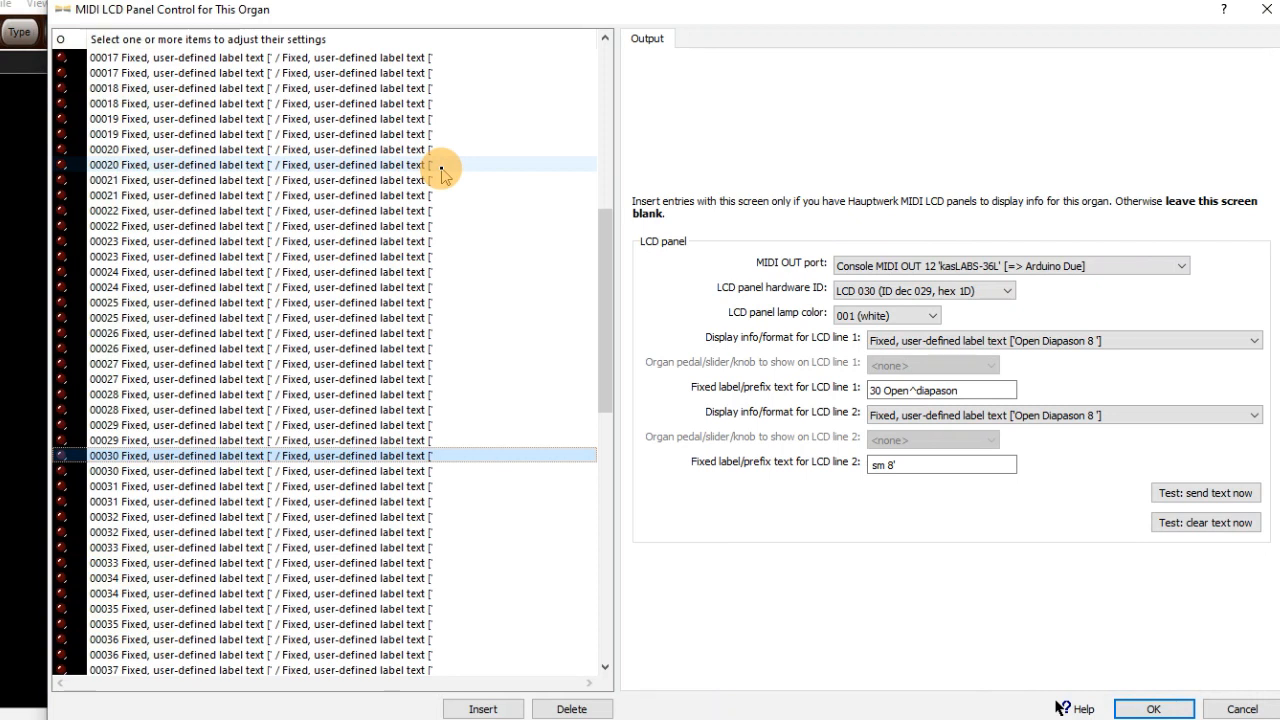
key("Down")
key("Down")
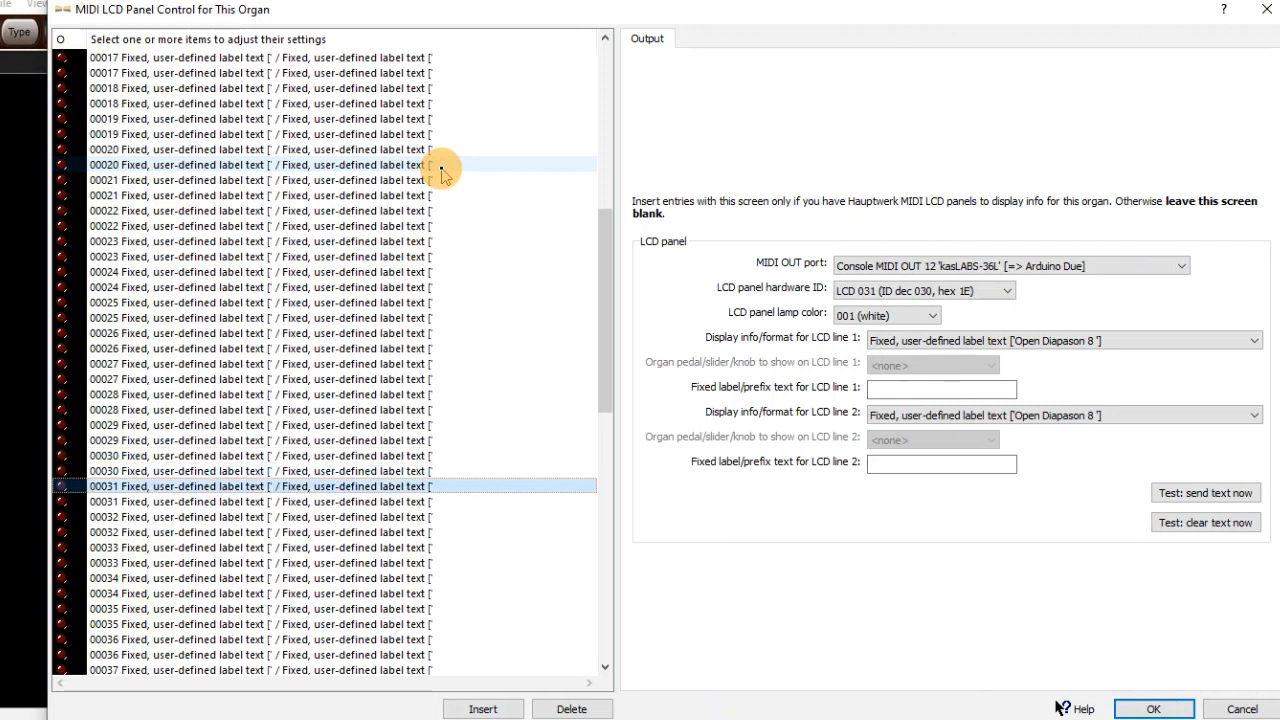
key("Down")
key("Down")
- Clear the fixed line 2 label of both 00040 entries and set the line 1 label of all 00037 to 00040 entries to "COUPLER"
left_click_drag(903, 464, 829, 465)
key("BackSpace")
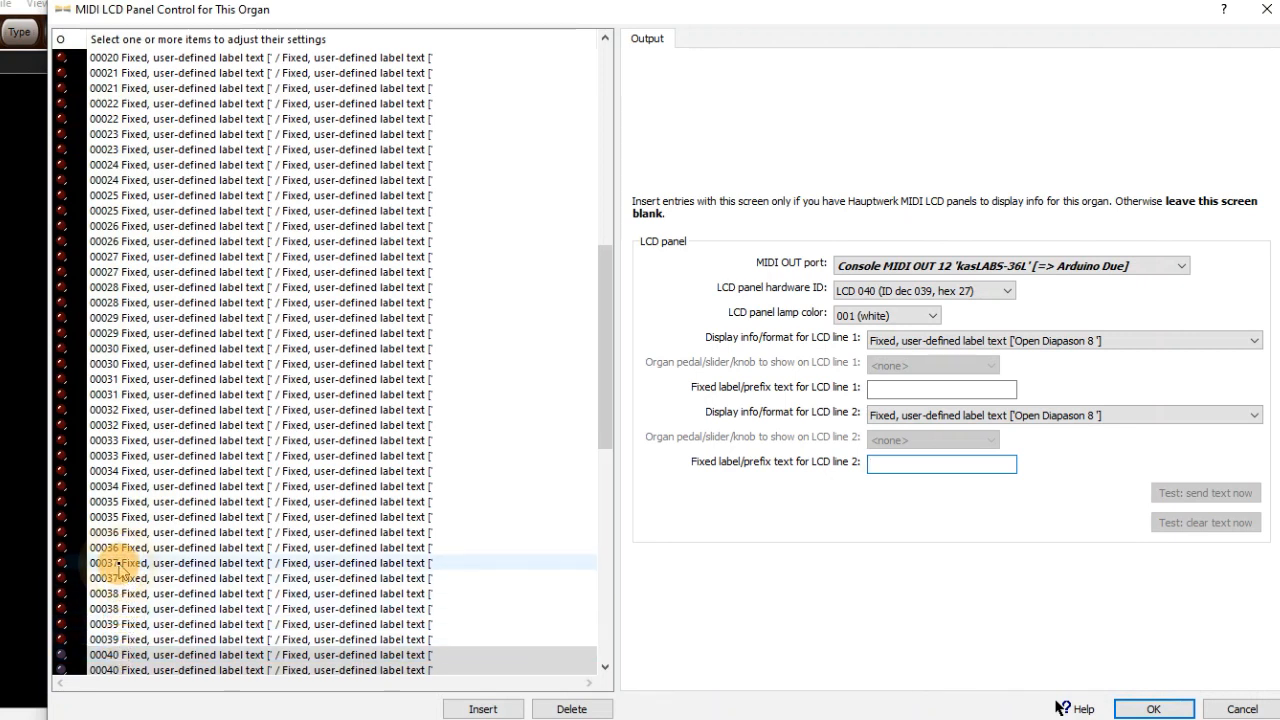
left_click(166, 590, "shift")
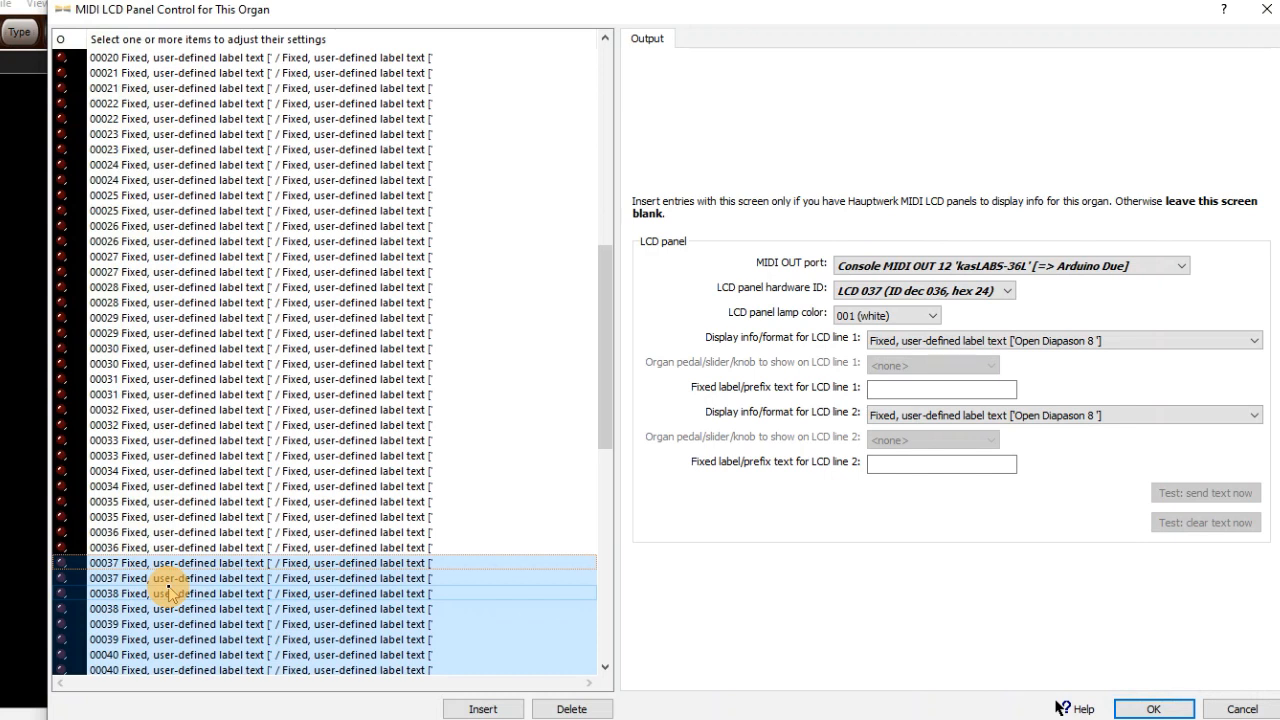
left_click(888, 387)
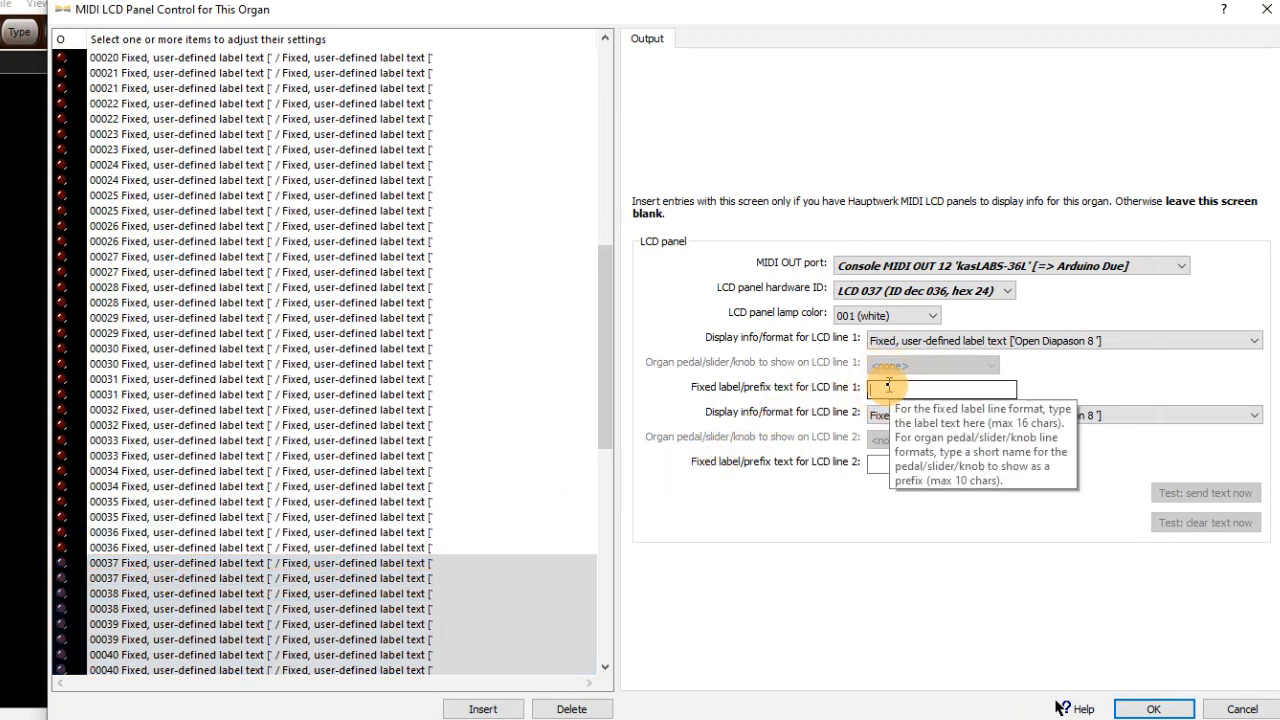
type("C")
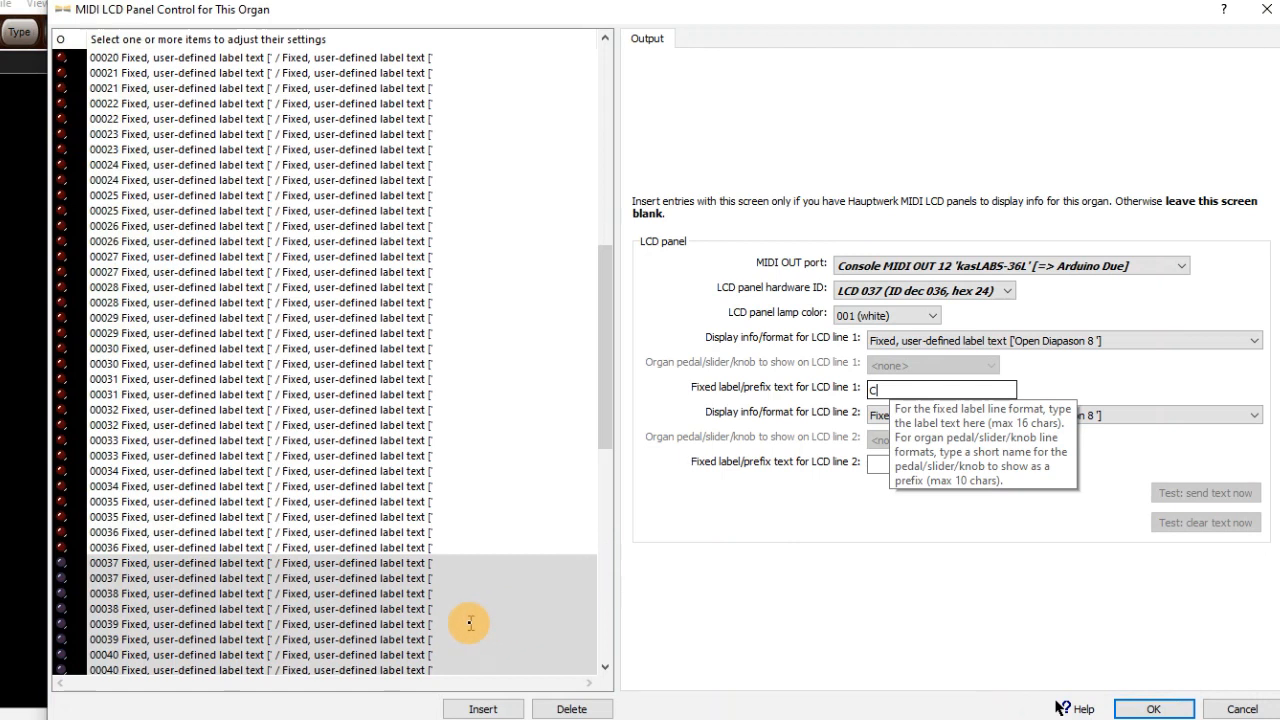
type("OUPL")
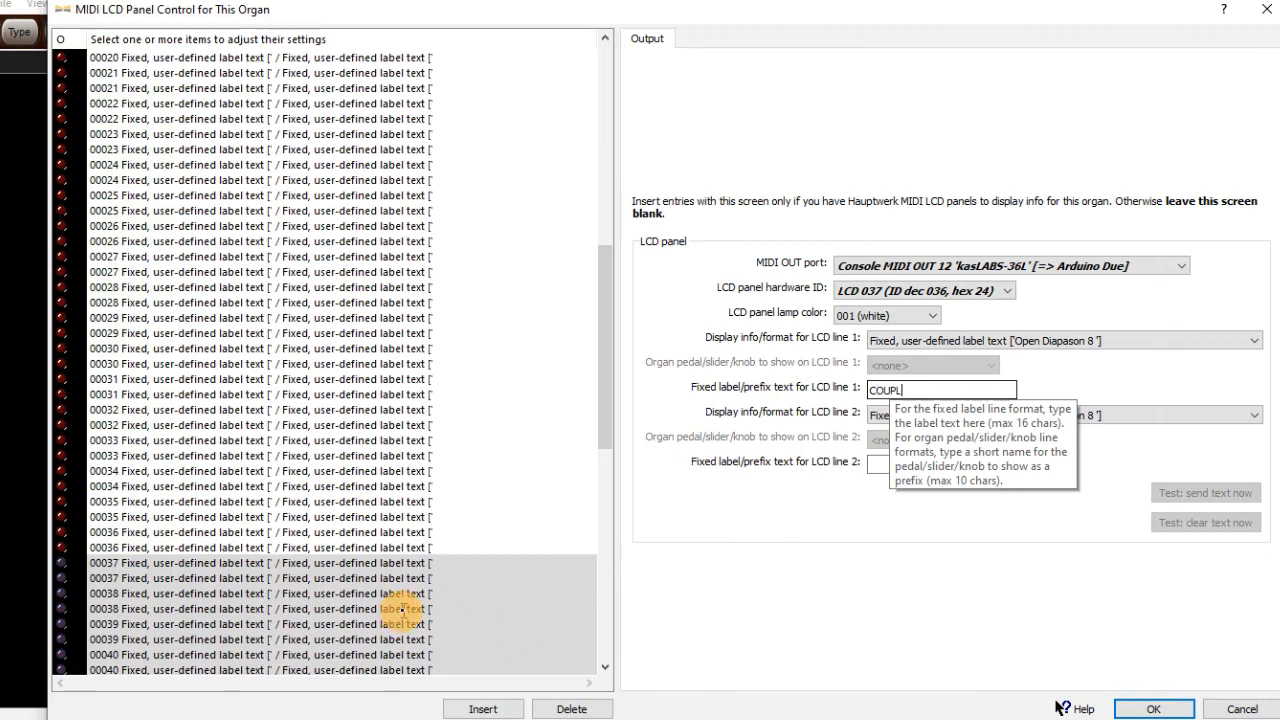
type("ER")
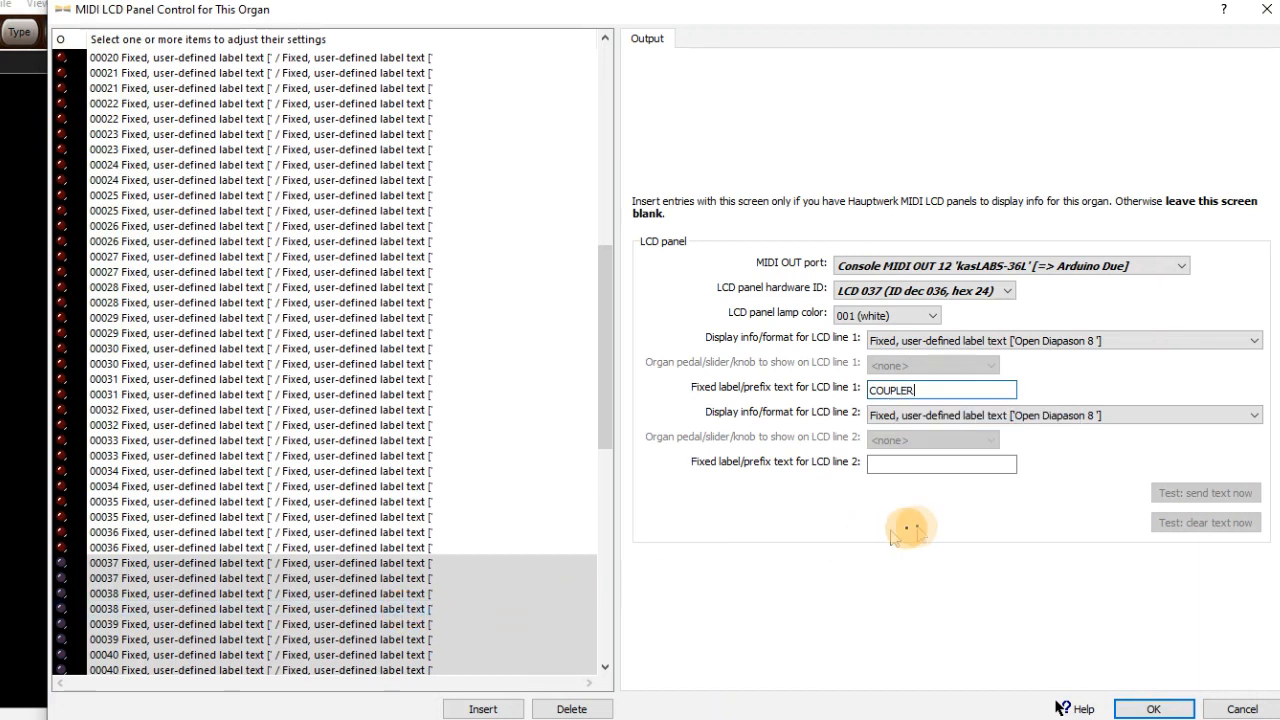
- Set the fixed line 2 label of both 00037 entries to "SW to GREAT"
left_click(133, 564)
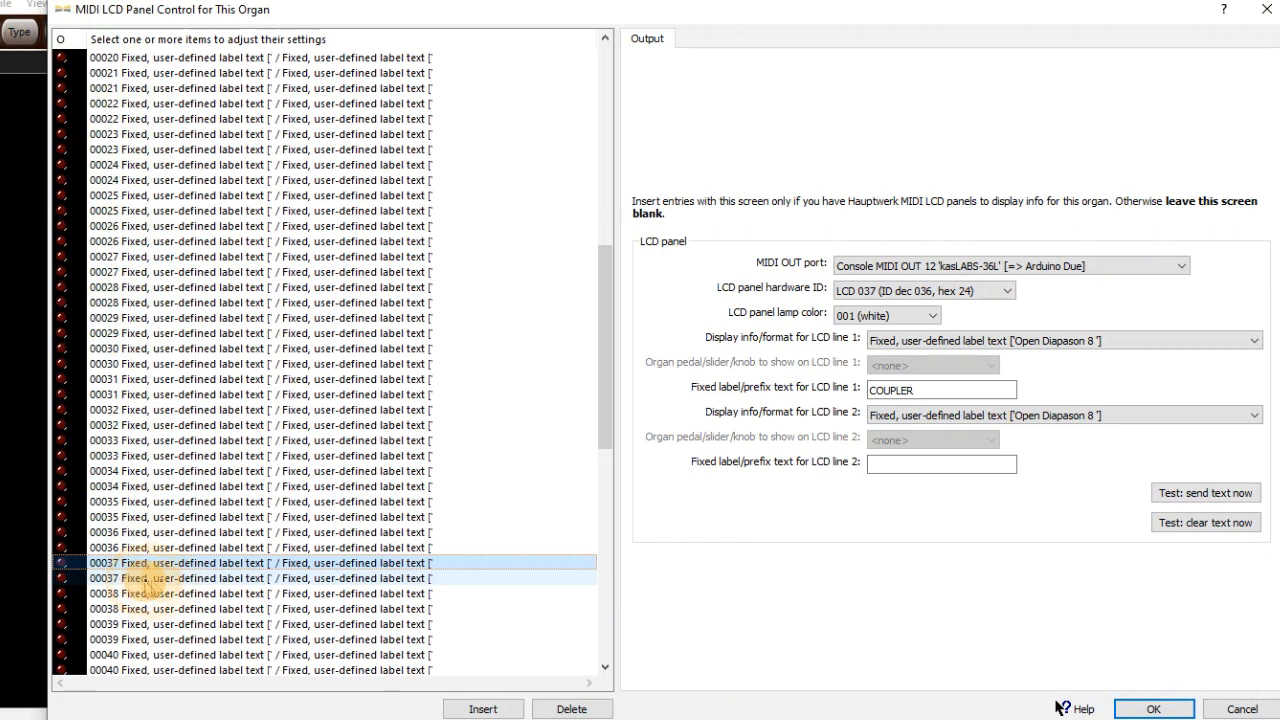
left_click(133, 578, "shift")
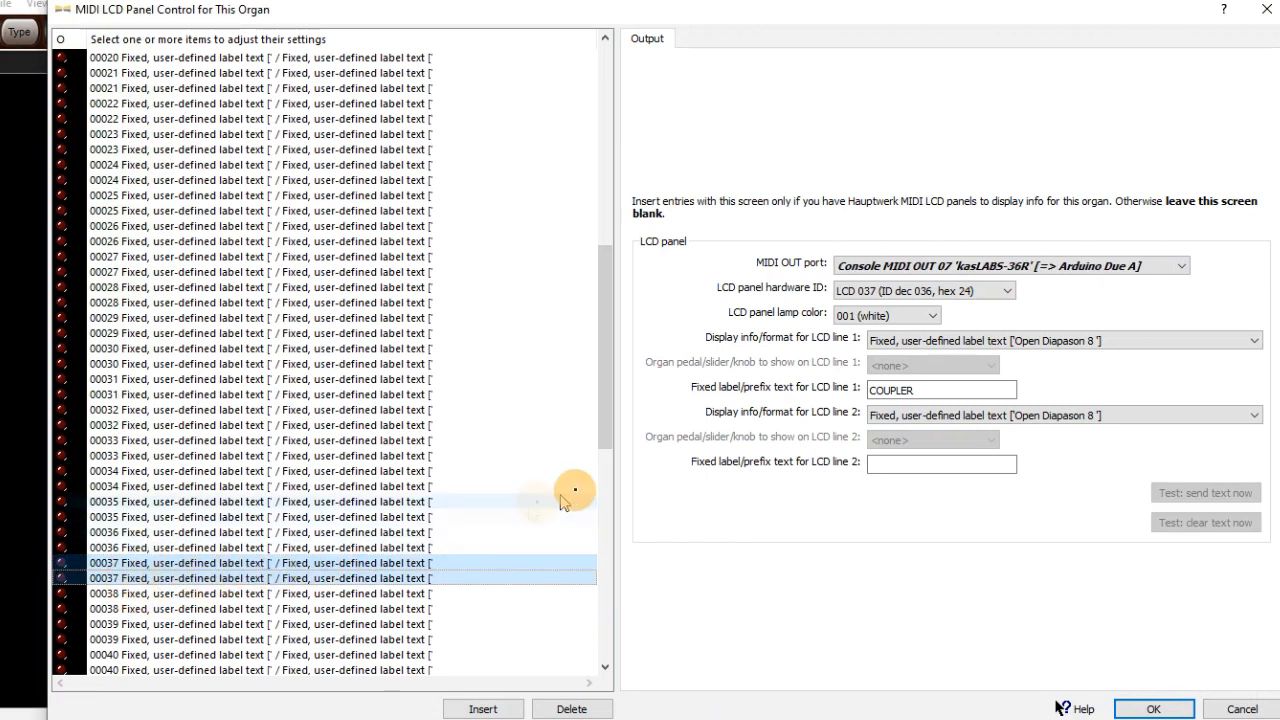
left_click(910, 462)
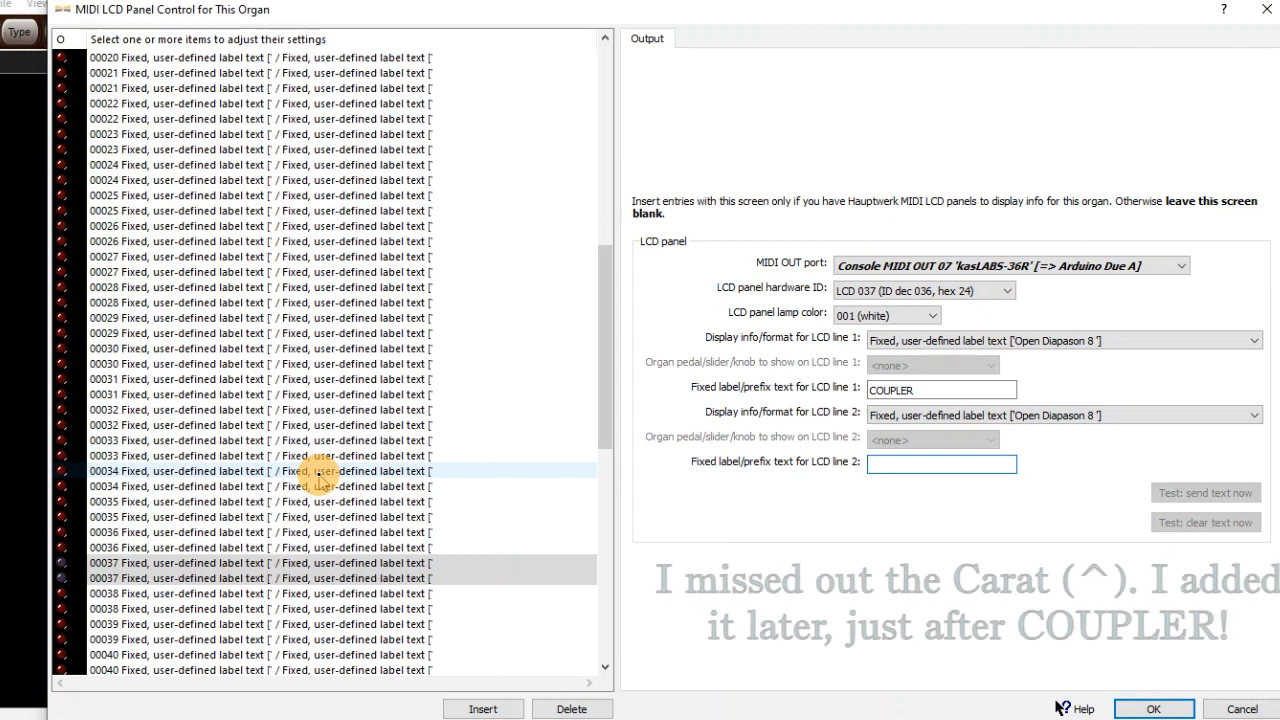
type("SW")
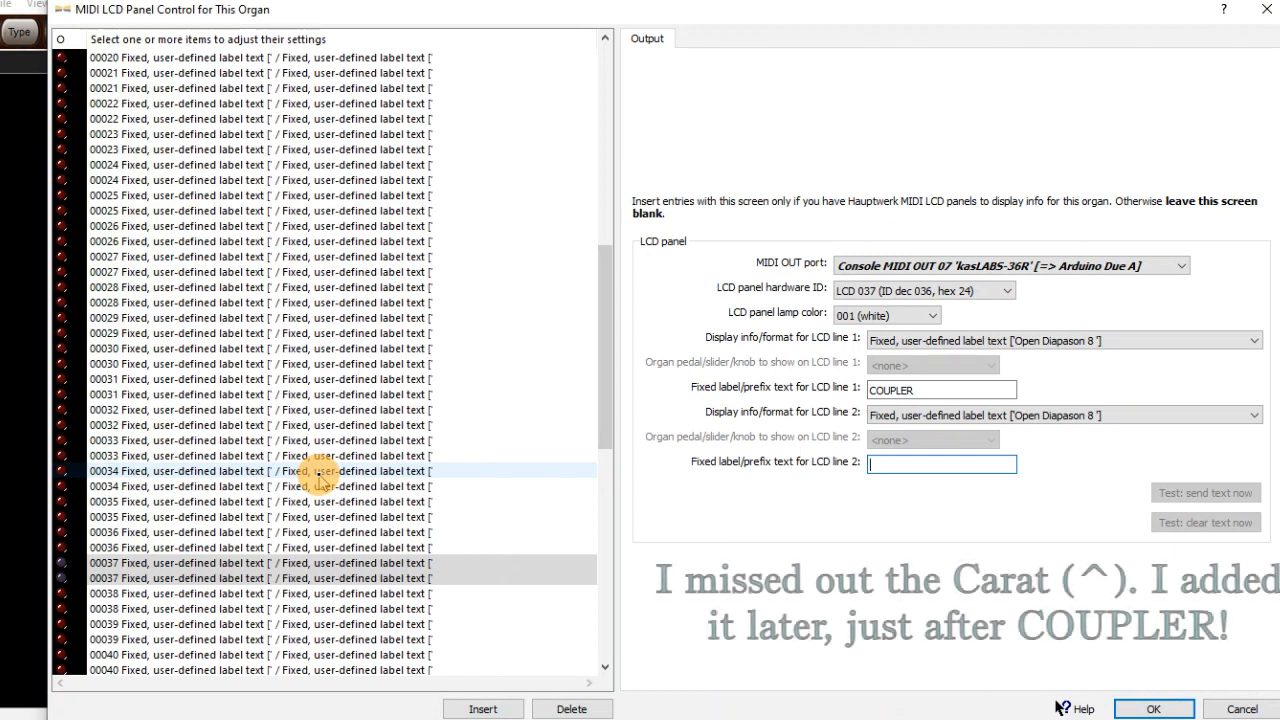
type(" to")
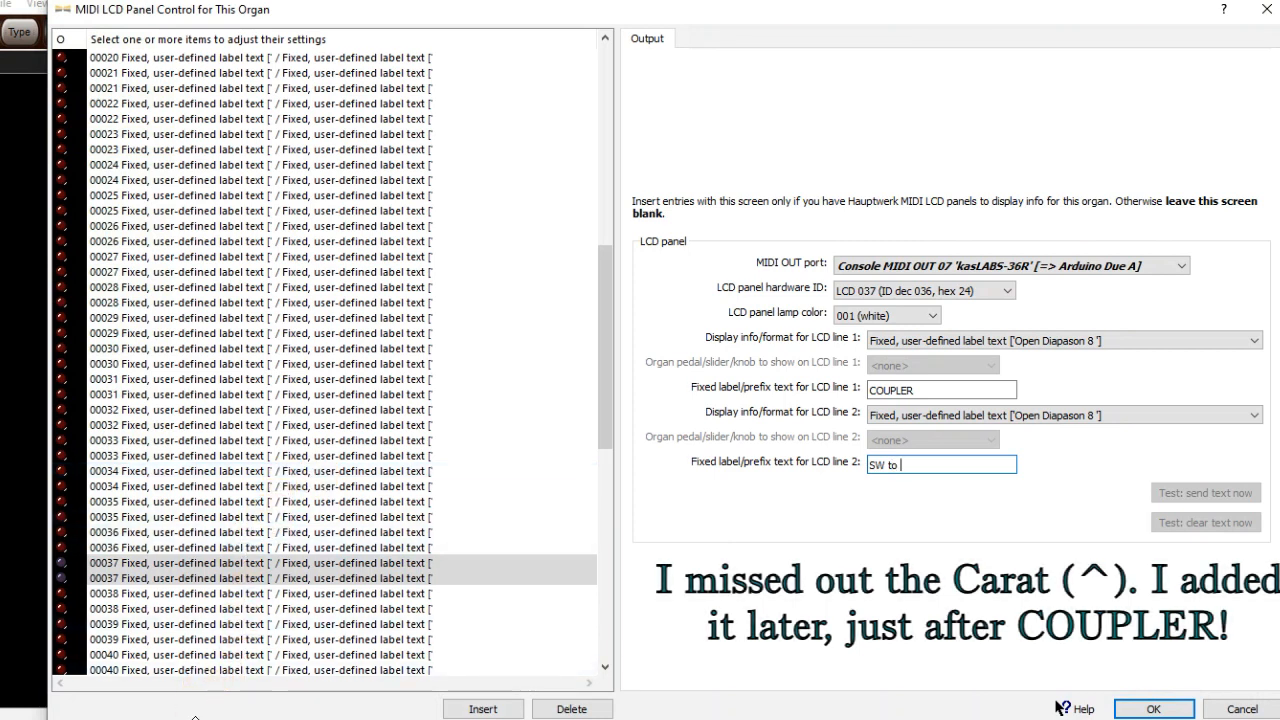
type(" GREAT")
- Set the fixed line 2 label of both 00038 entries to "GT + PED pistons"
left_click(116, 606)
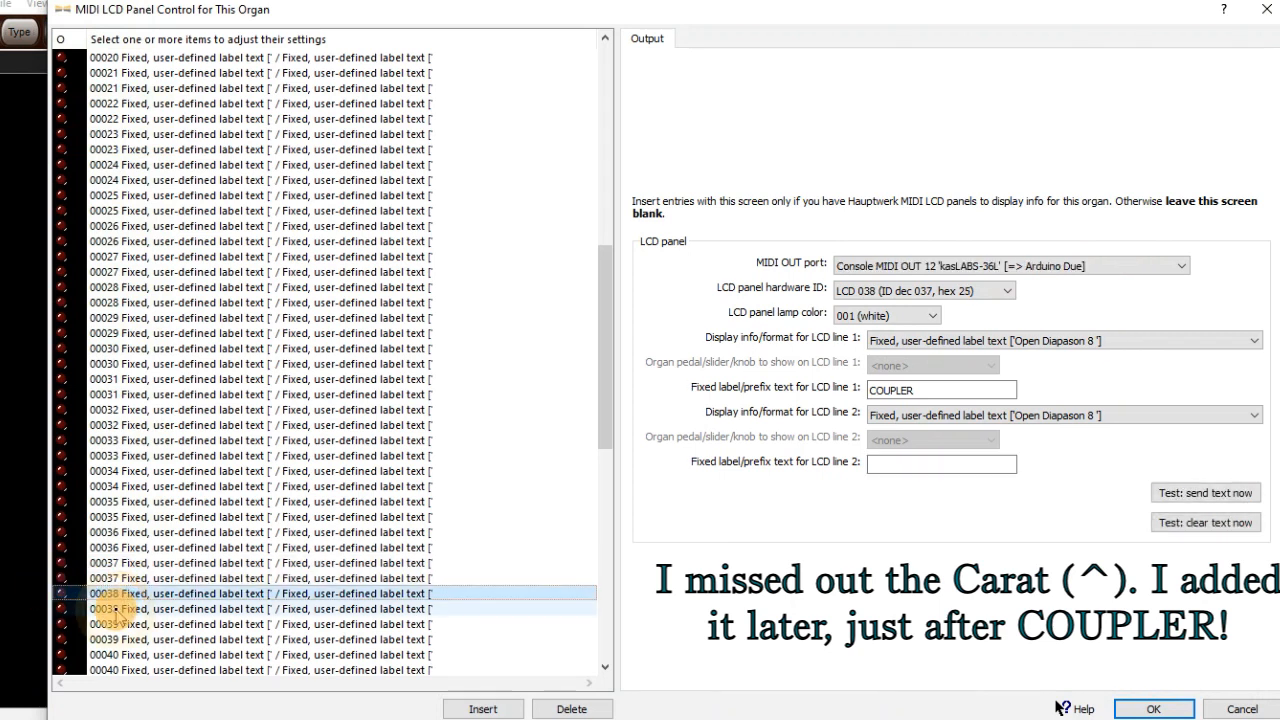
left_click(116, 608, "shift")
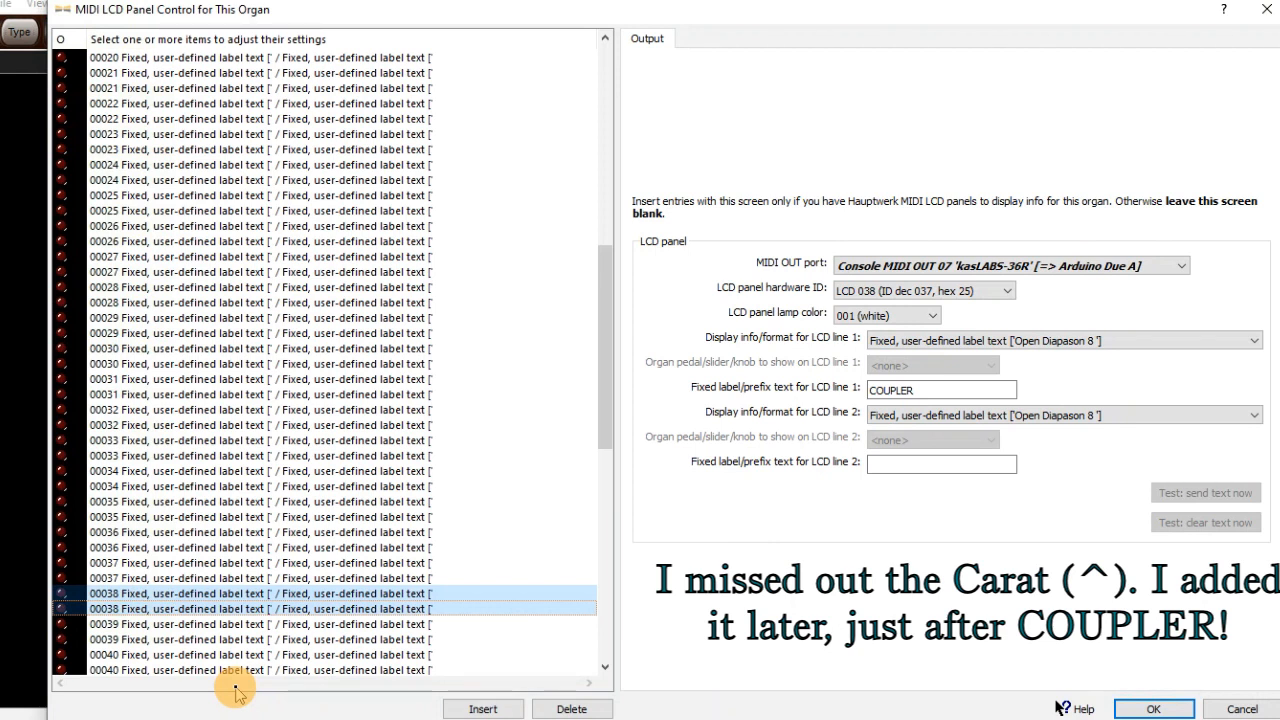
left_click(874, 466)
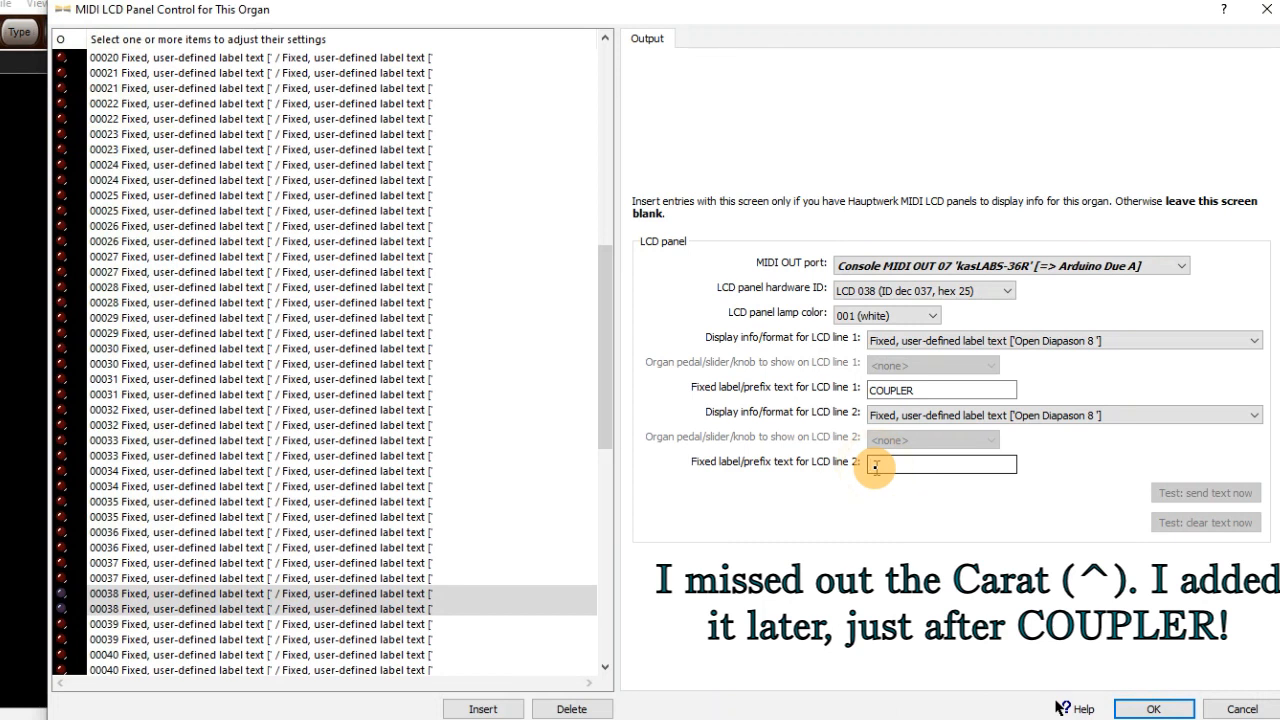
type("C")
type("ns")
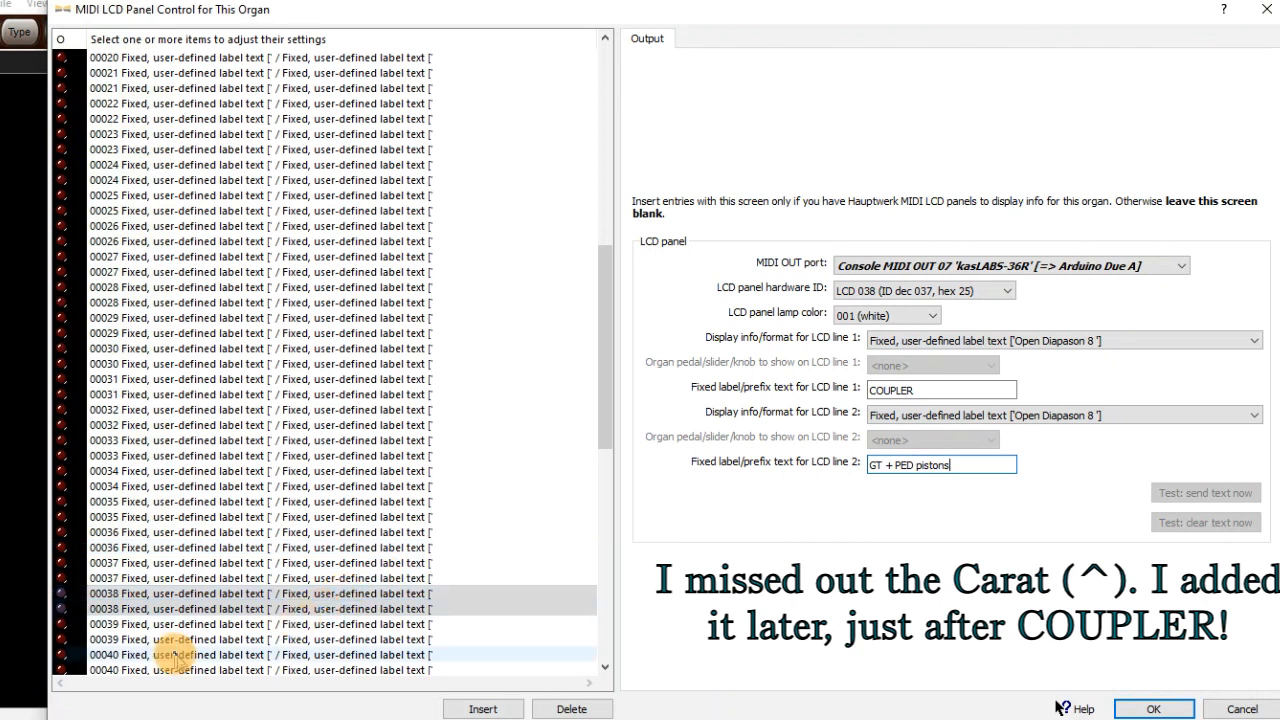
- Set the fixed line 2 label of both 00039 entries to "SW Oct to GT"
left_click(153, 625)
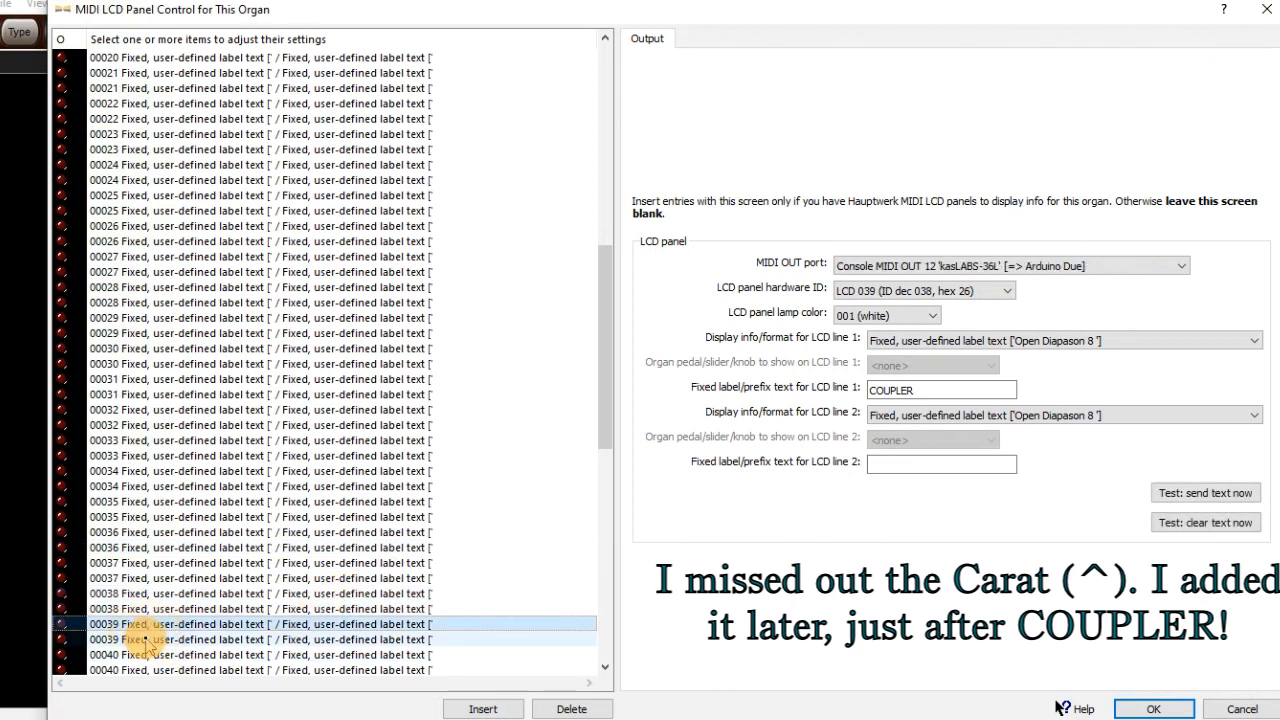
left_click(144, 640, "shift")
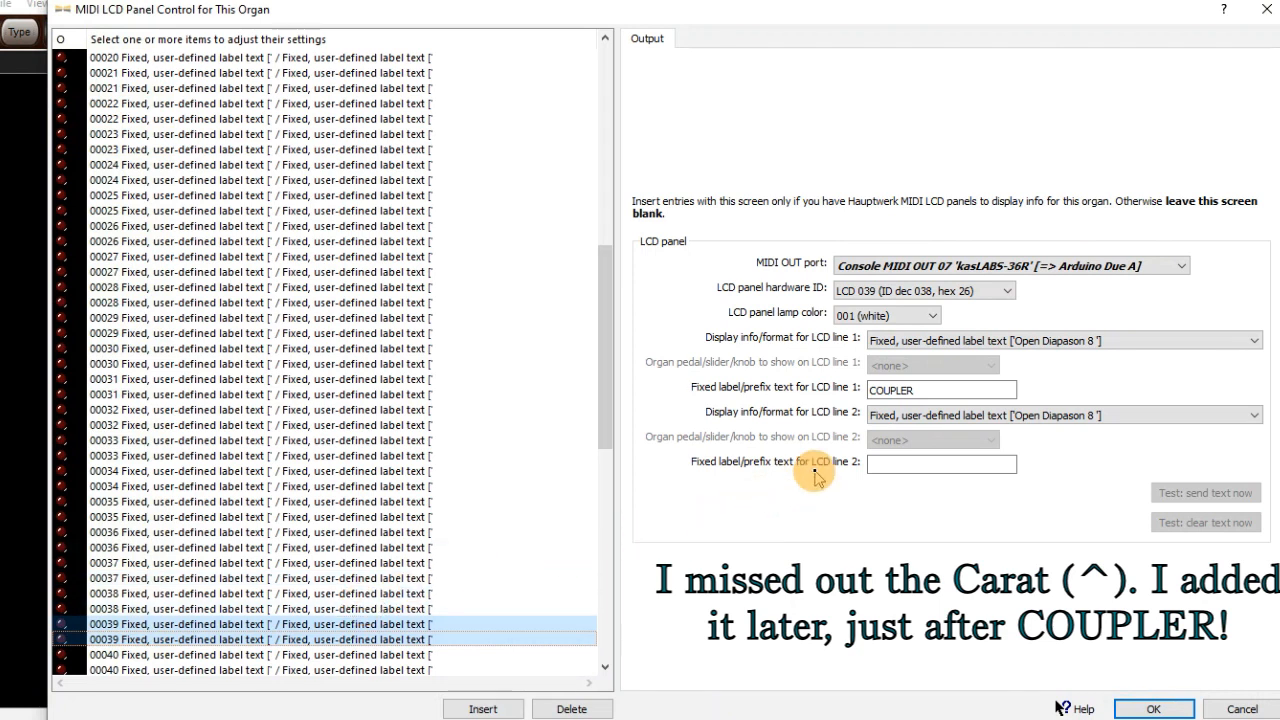
left_click(935, 463)
type("SW oct to GT")
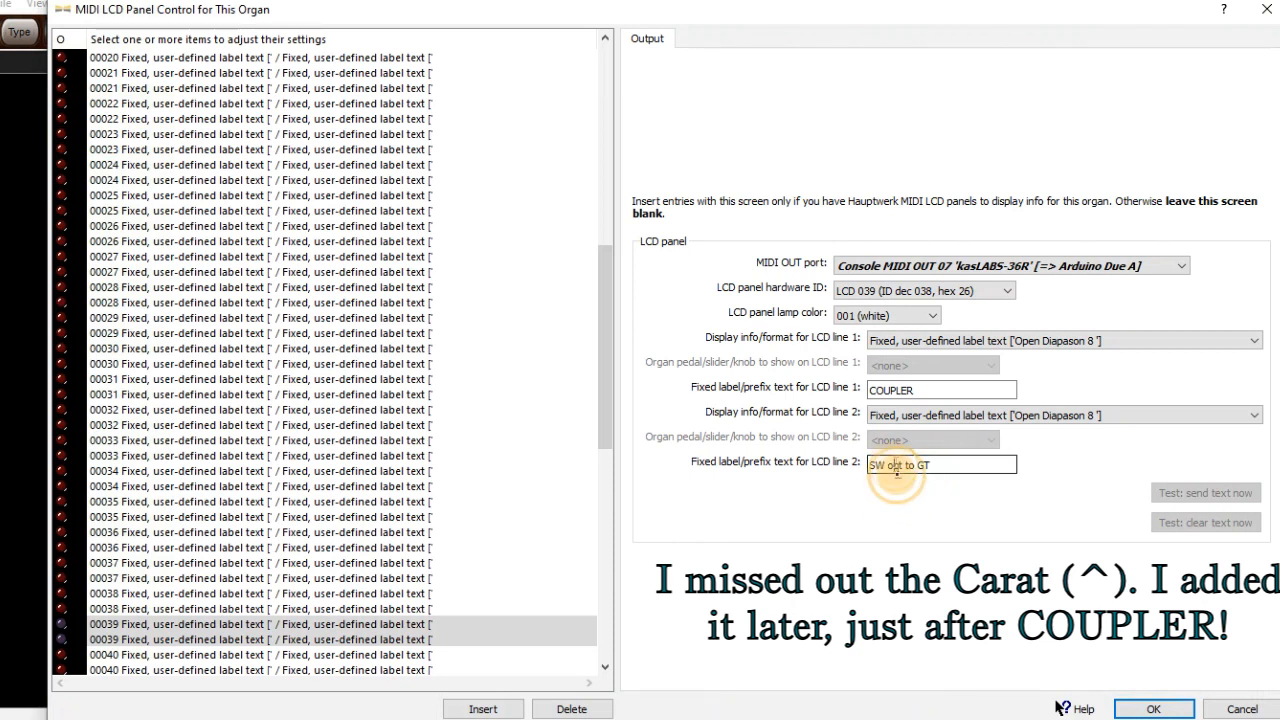
key("BackSpace")
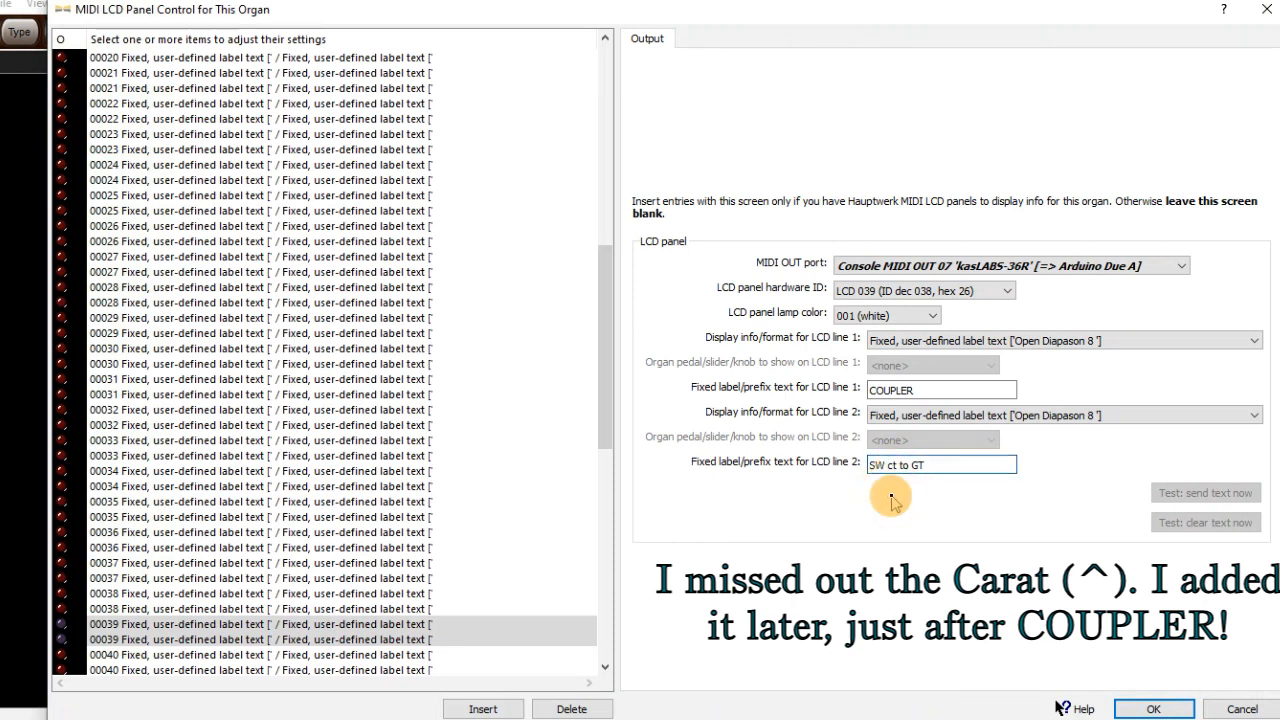
type("O")
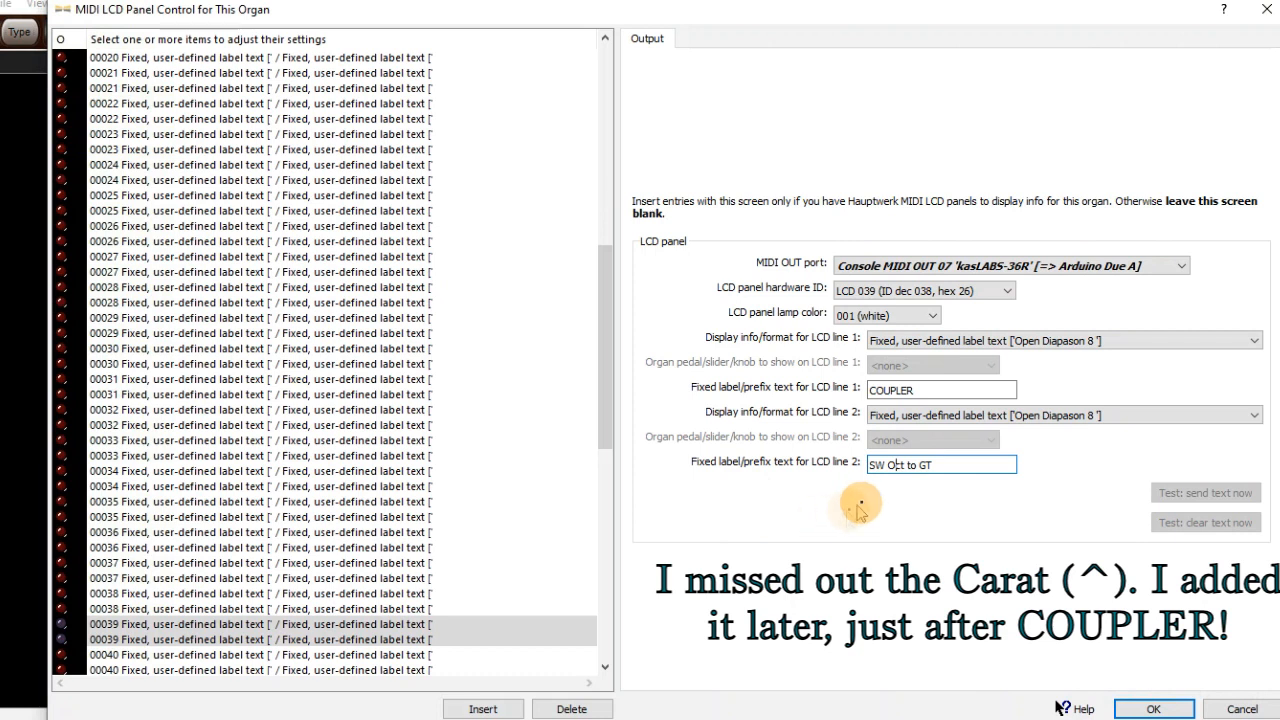
- Set the fixed line 2 label of both 00040 entries to "SW suboct to GT"
left_click(141, 655)
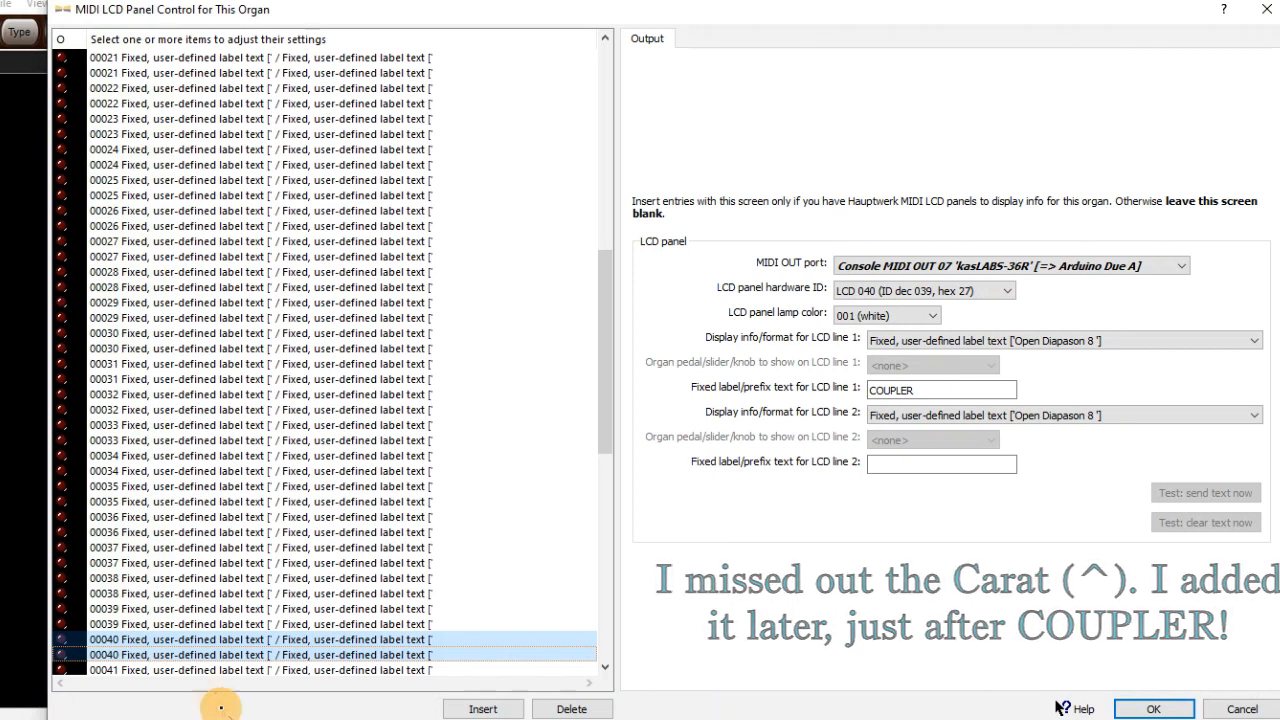
left_click(879, 463)
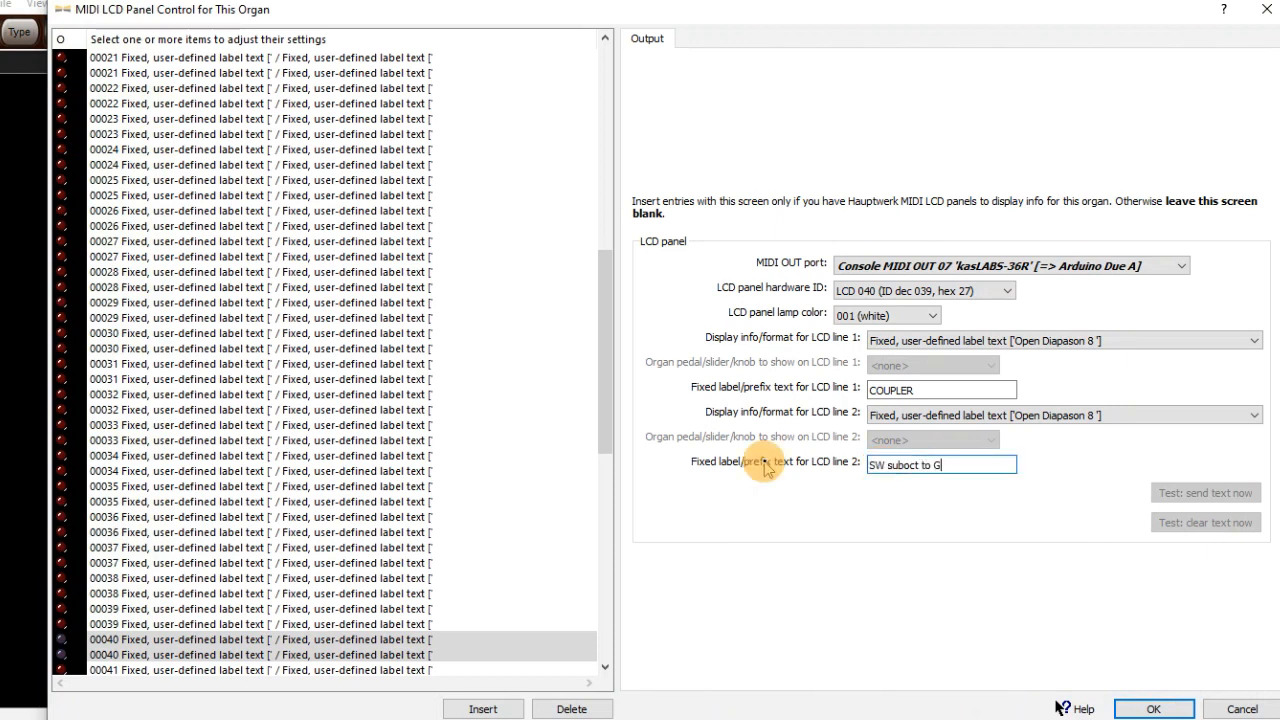
type("T")
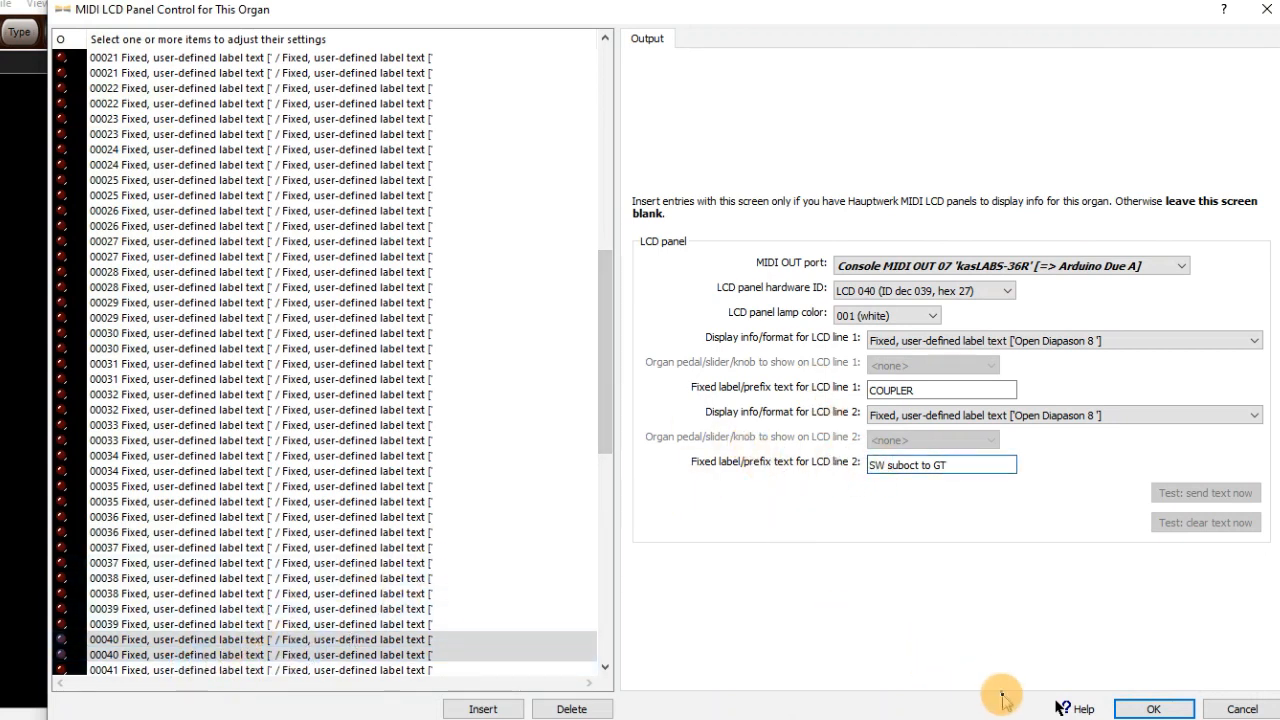
- Review the fixed line 1 and line 2 labels of the entries from 00041 through 00050
left_click_drag(604, 440, 600, 600)
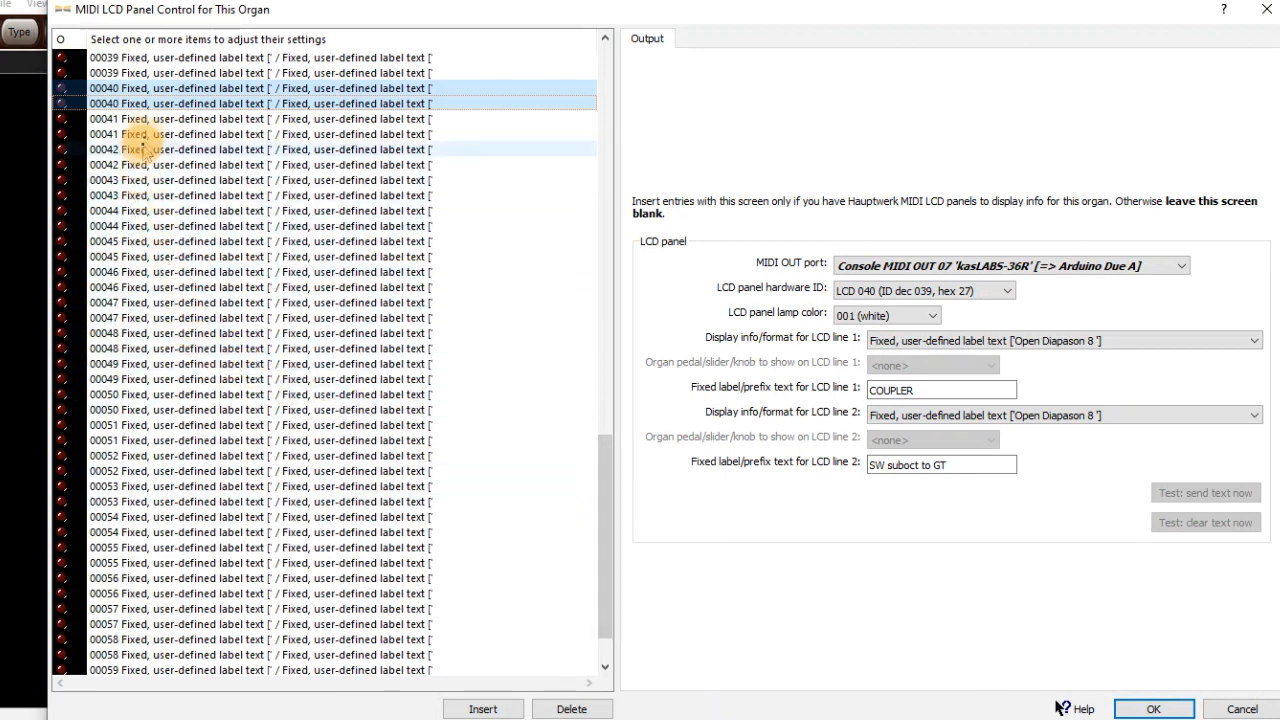
left_click(175, 119)
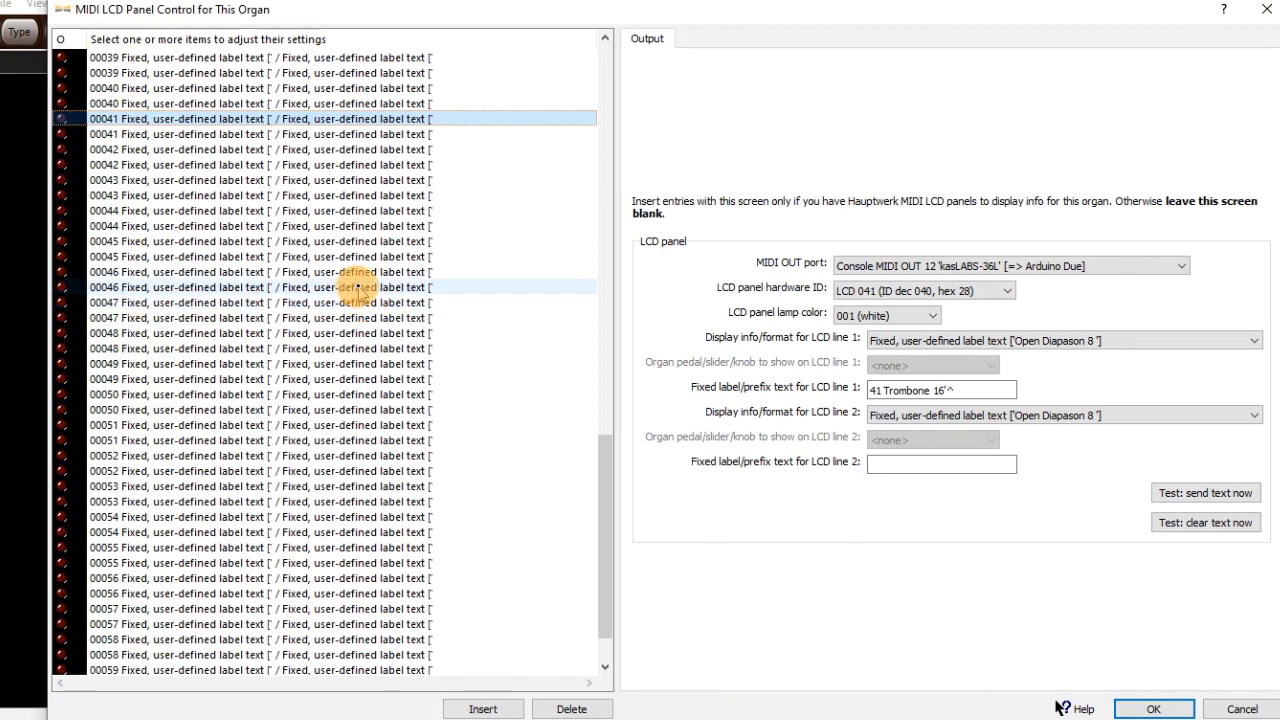
key("Down")
key("Down")
key("Down")
key("Down")
key("Down")
key("Down")
key("Down")
key("Down")
key("Down")
key("Down")
key("Down")
key("Down")
key("Down")
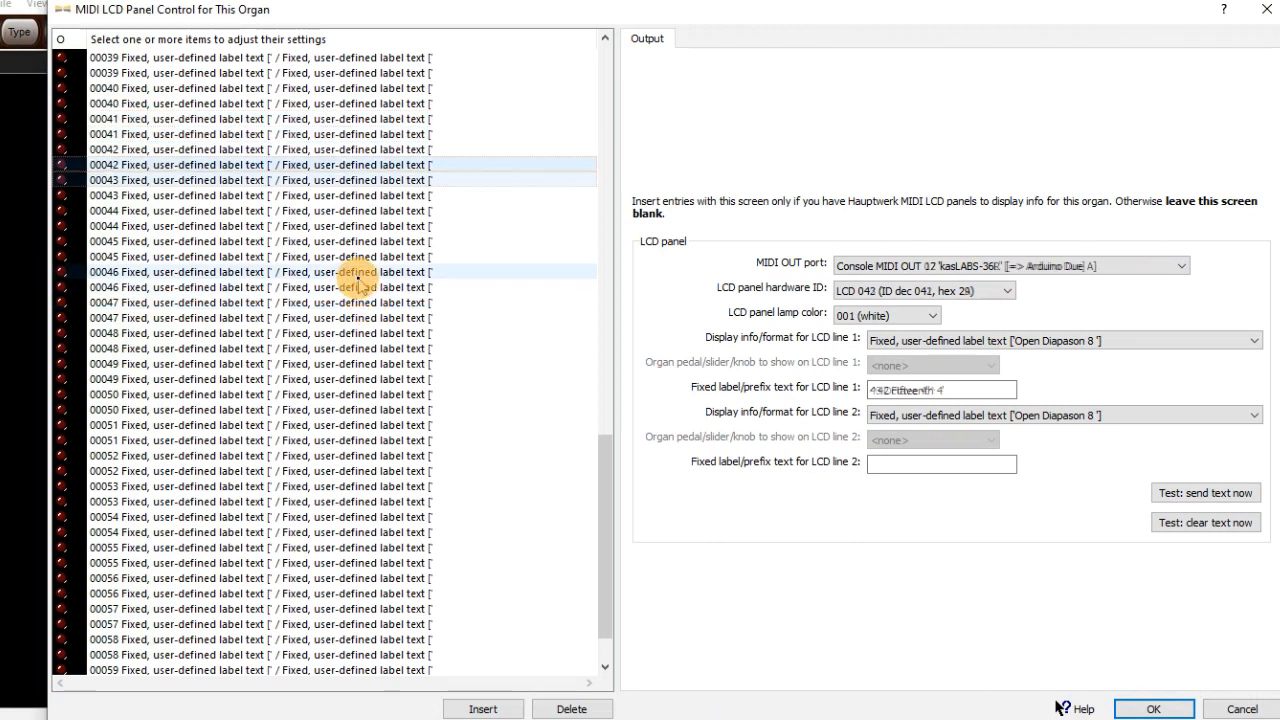
key("Down")
key("Down")
key("Down")
key("Down")
key("Down")
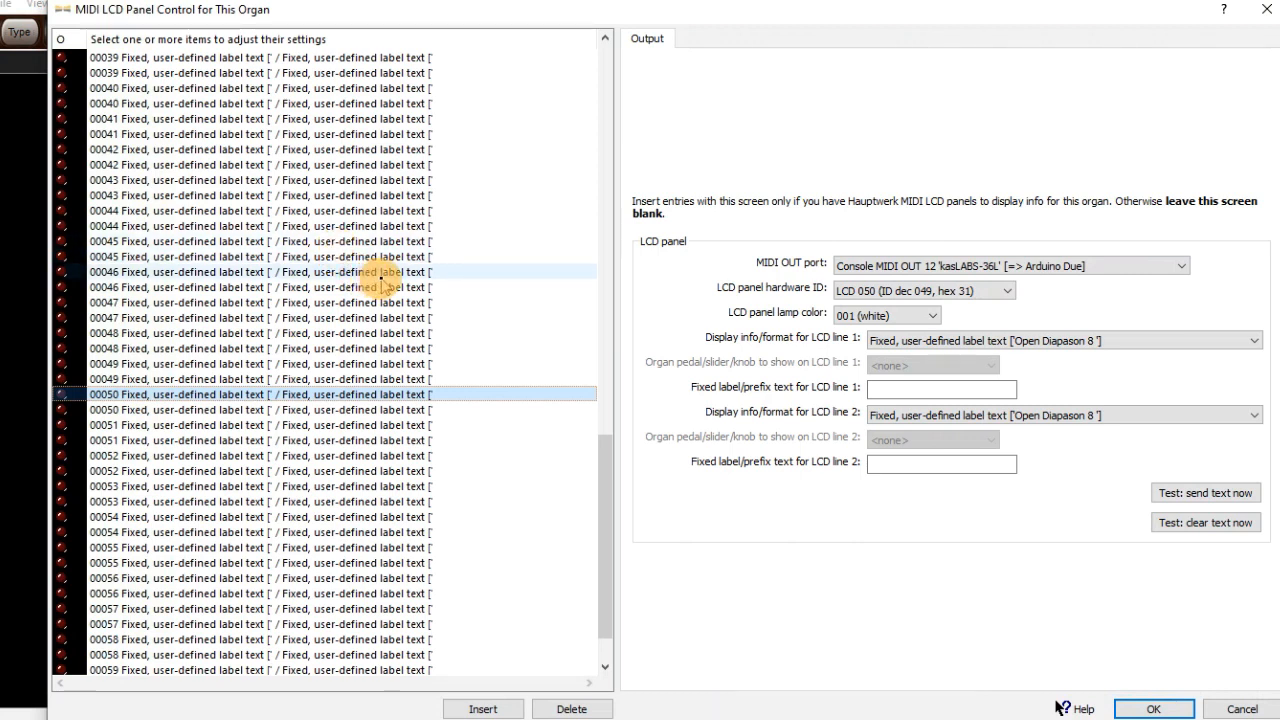
key("Up")
key("Up")
key("Up")
key("Up")
key("Up")
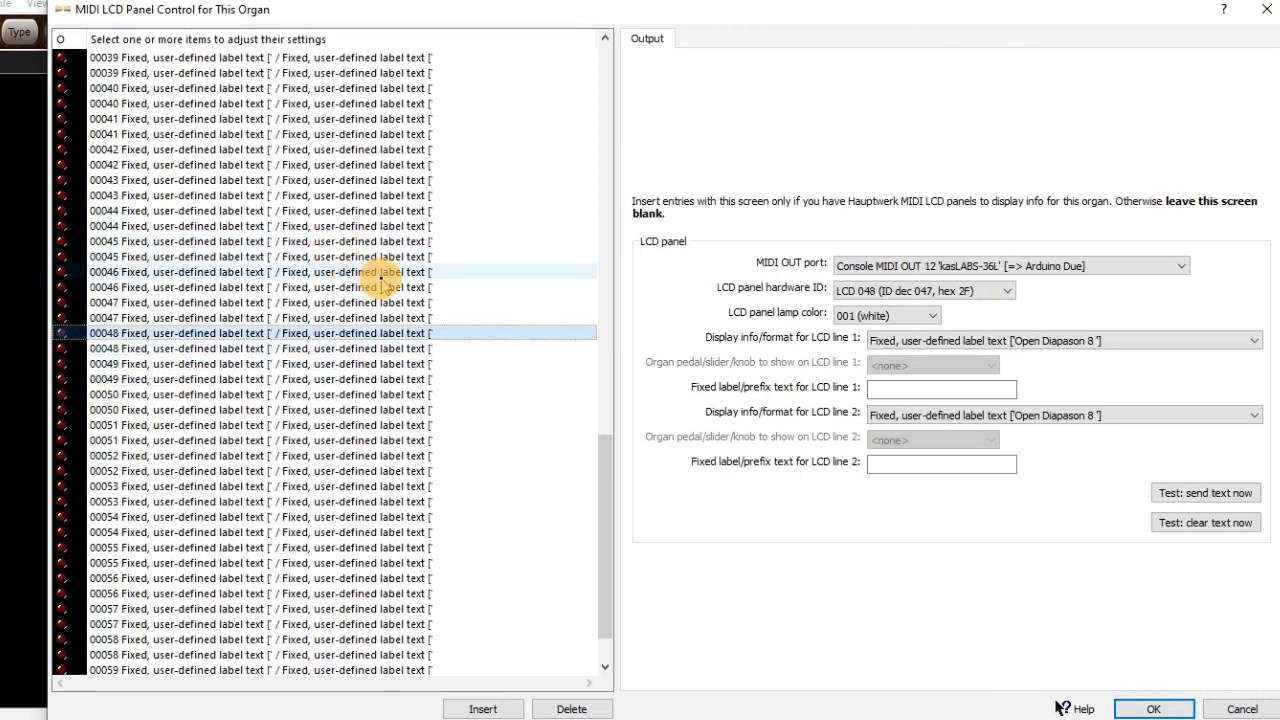
- Review the fixed line 1 and line 2 labels of the entries from 00048 through 00060
key("Down")
key("Down")
key("Down")
key("Down")
key("Down")
key("Down")
key("Down")
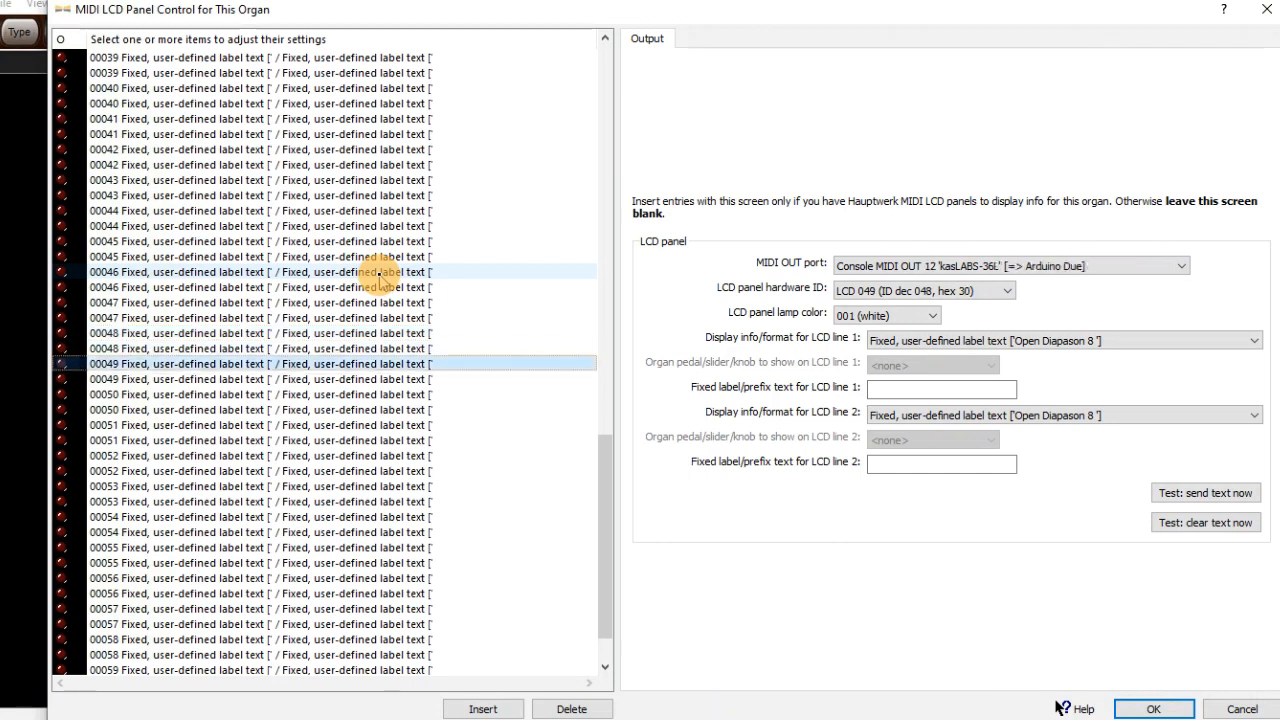
key("Down")
key("Down")
key("Down")
key("Down")
key("Down")
key("Down")
key("Down")
key("Down")
key("Down")
key("Down")
key("Down")
key("Down")
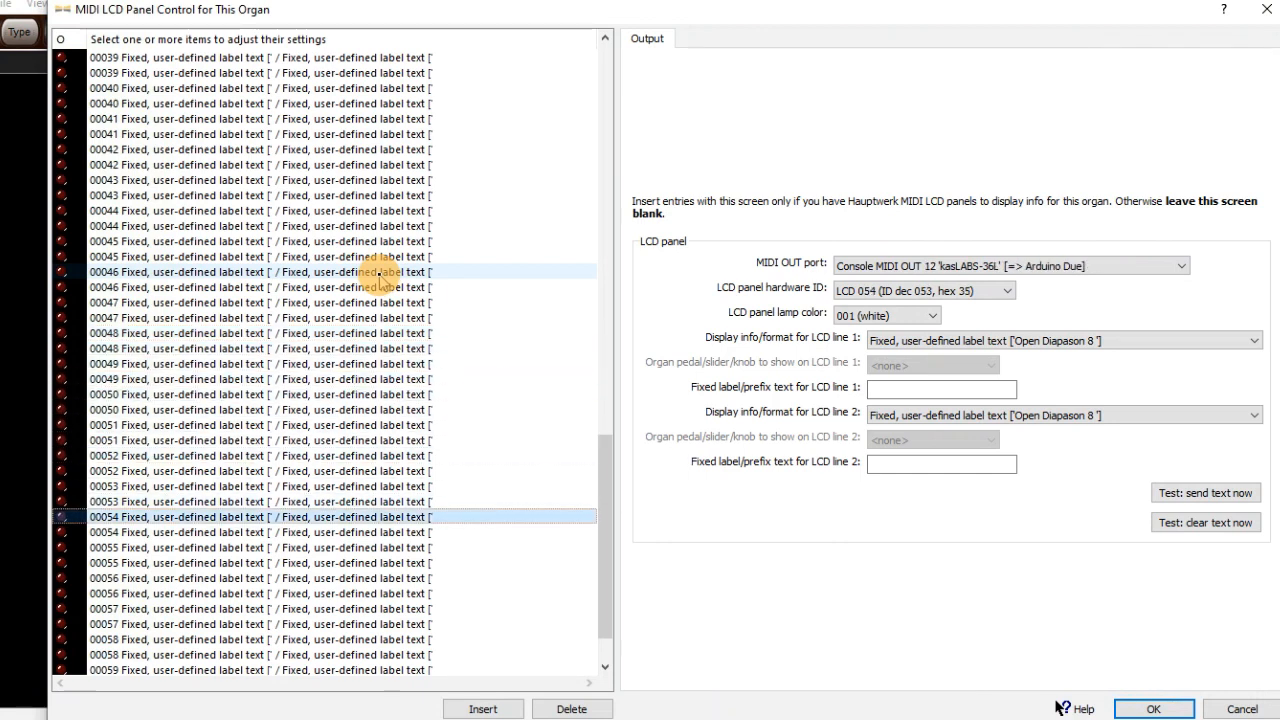
key("Down")
key("Down")
key("Down")
key("Down")
key("Down")
key("Down")
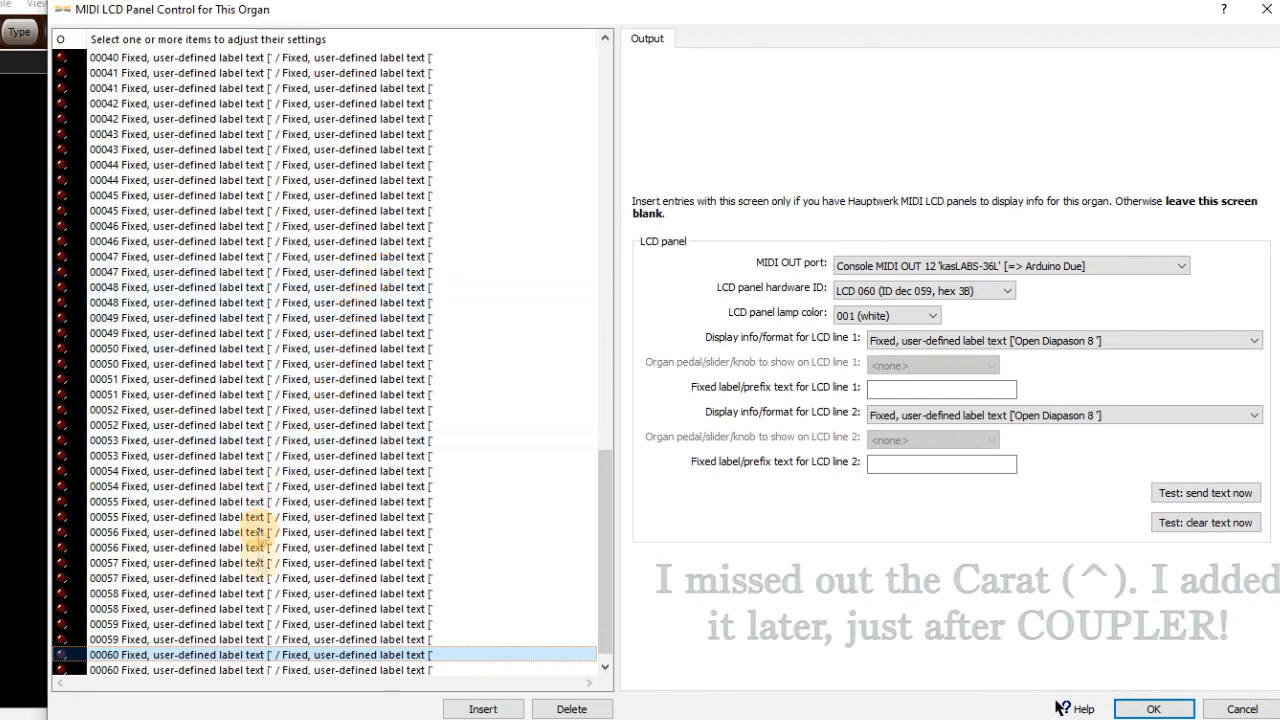
- Set the fixed labels of both 00060 entries to "COUPLER" on line 1 and "GT to PEDAL" on line 2
left_click(186, 669, "shift")
left_click(942, 389)
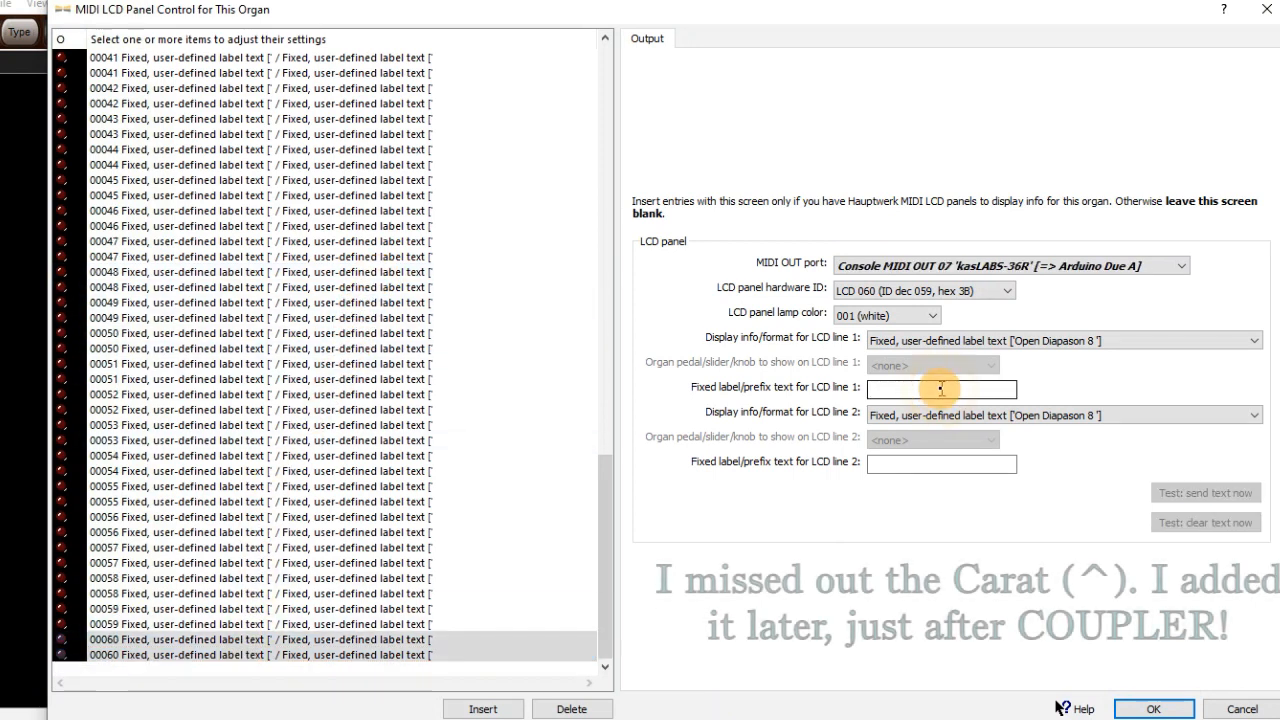
type("C")
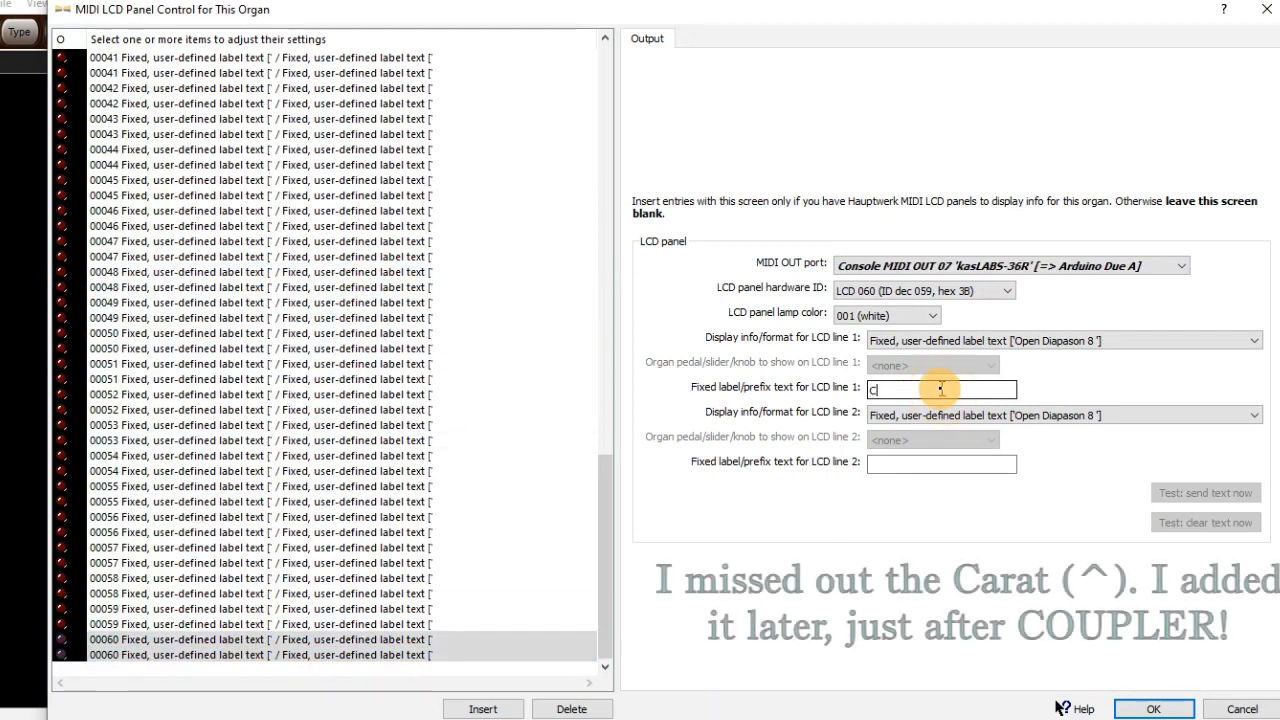
type("OUPLER")
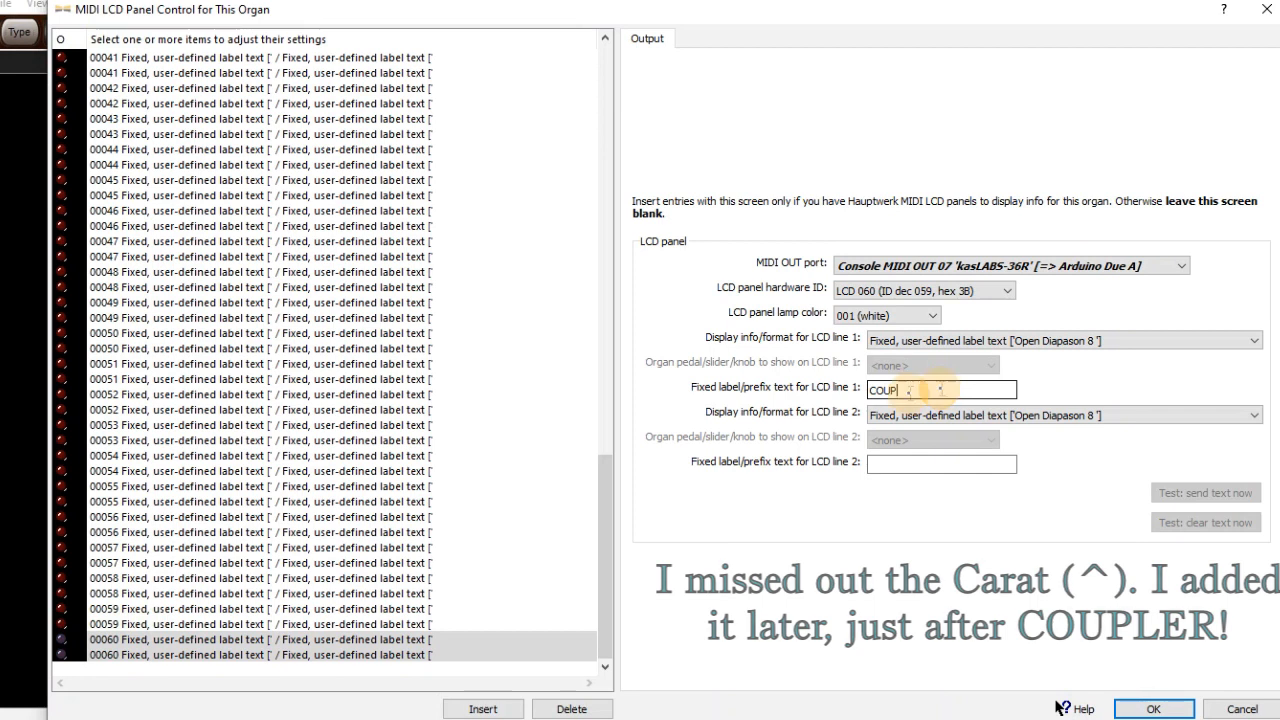
left_click(882, 468)
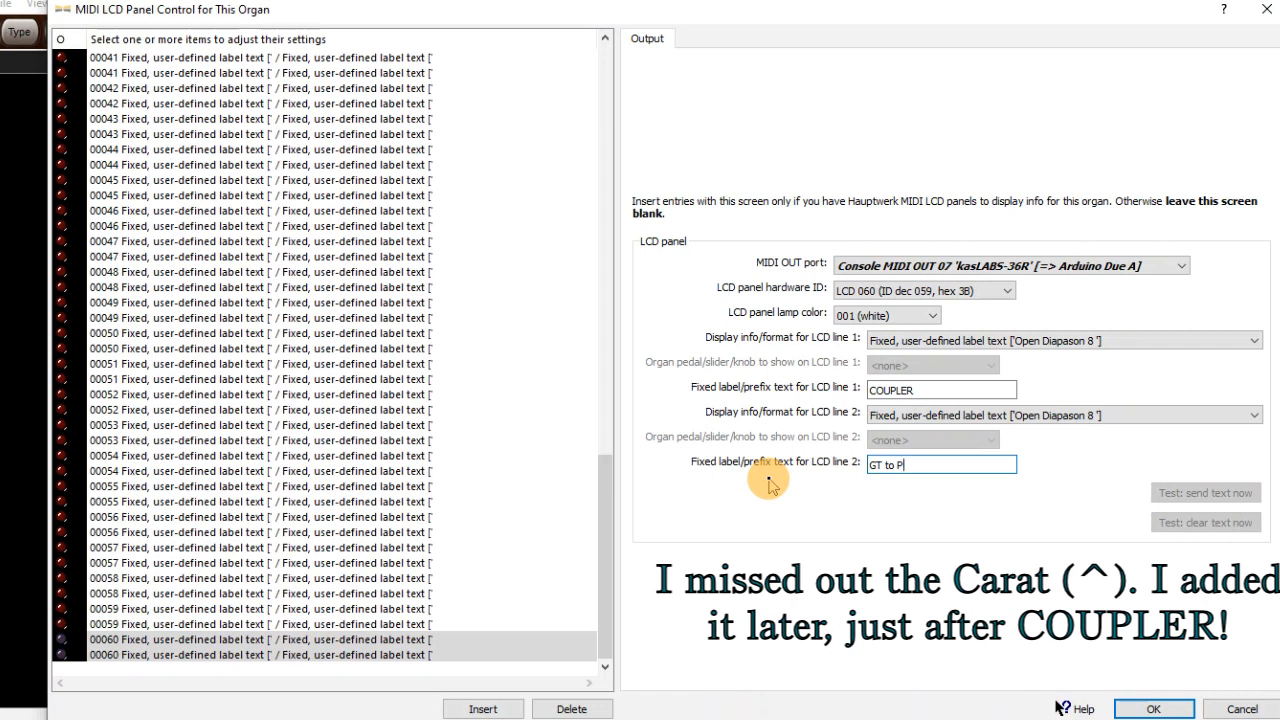
type("DAL")
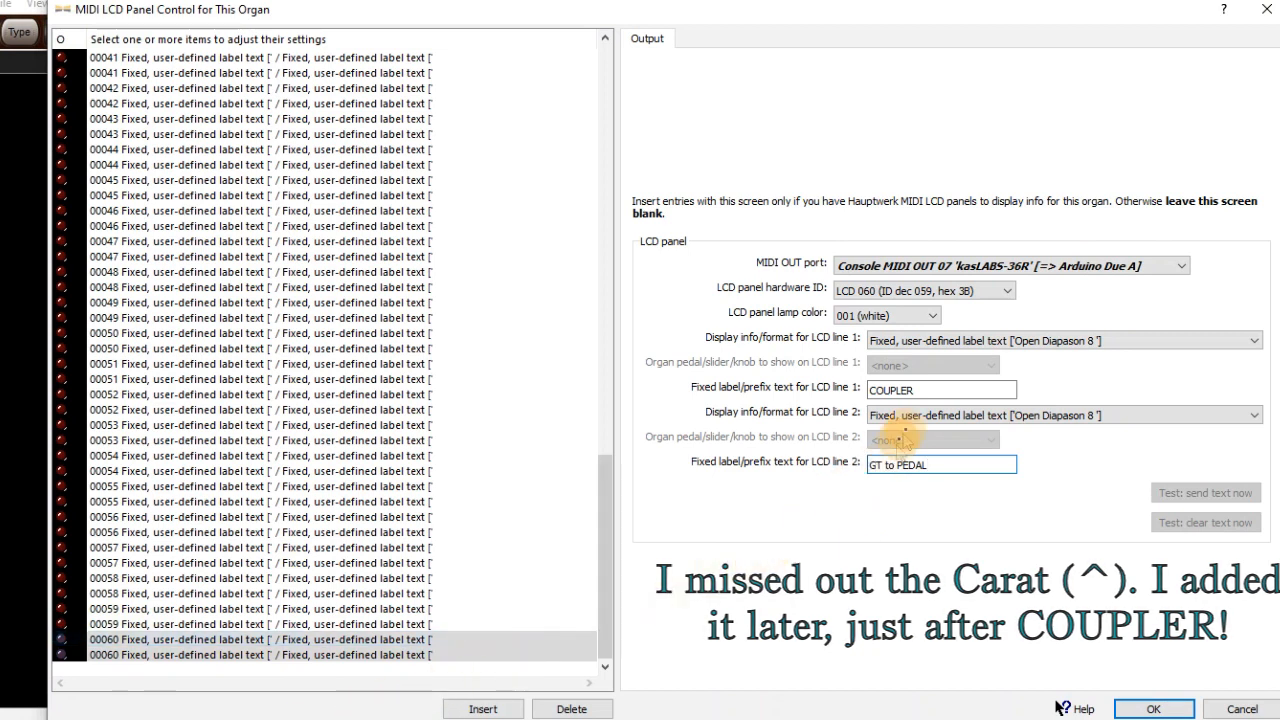
left_click(892, 390)
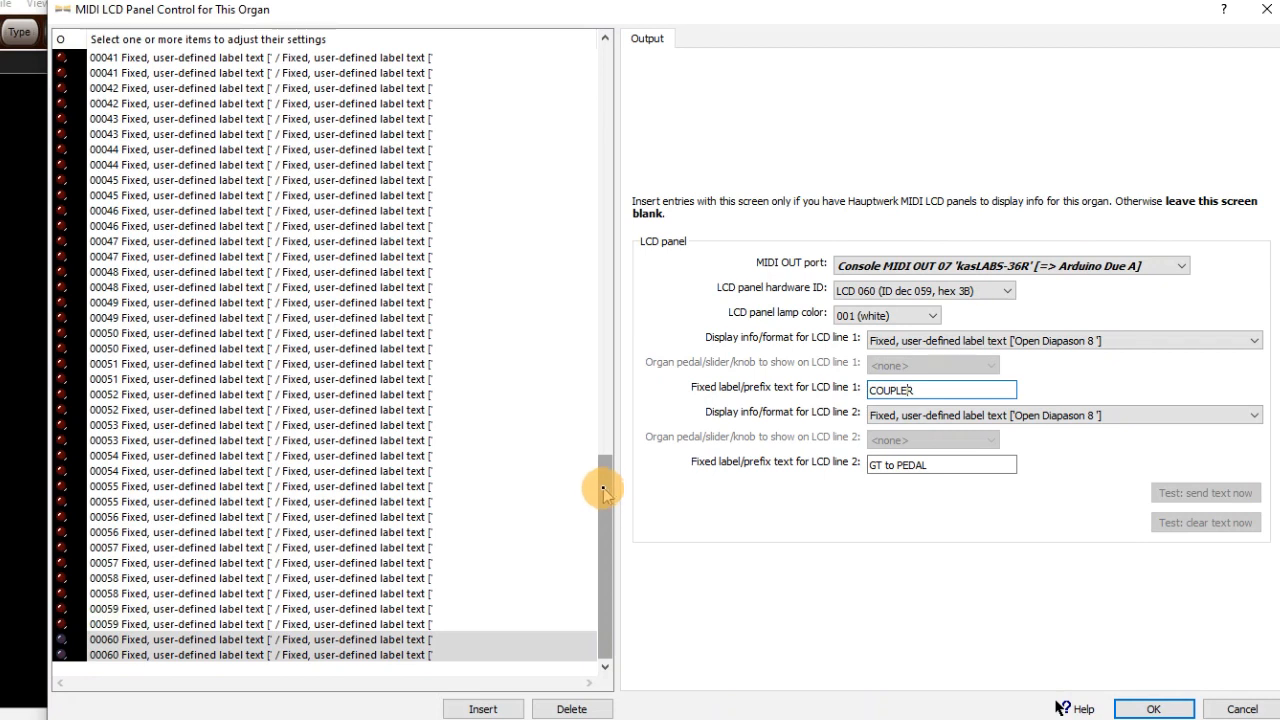
- Insert eight new LCD panel entries after the last 00060 entry
left_click(178, 654)
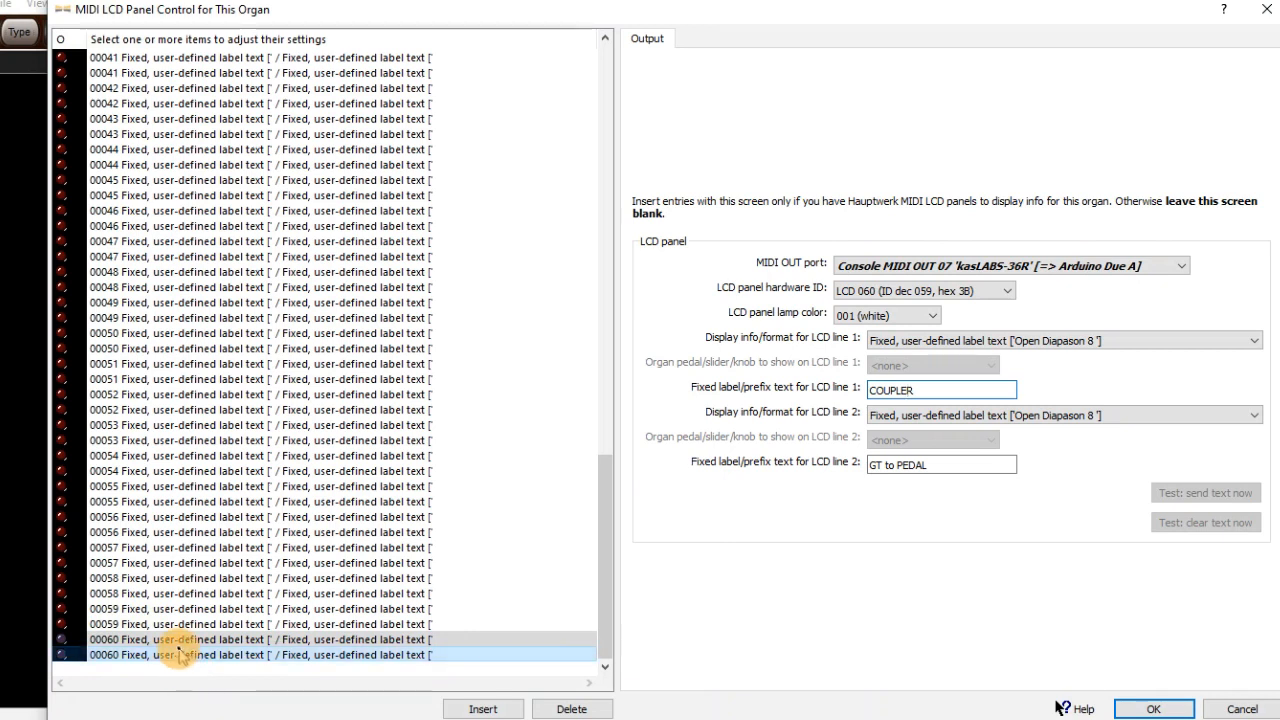
left_click(606, 668)
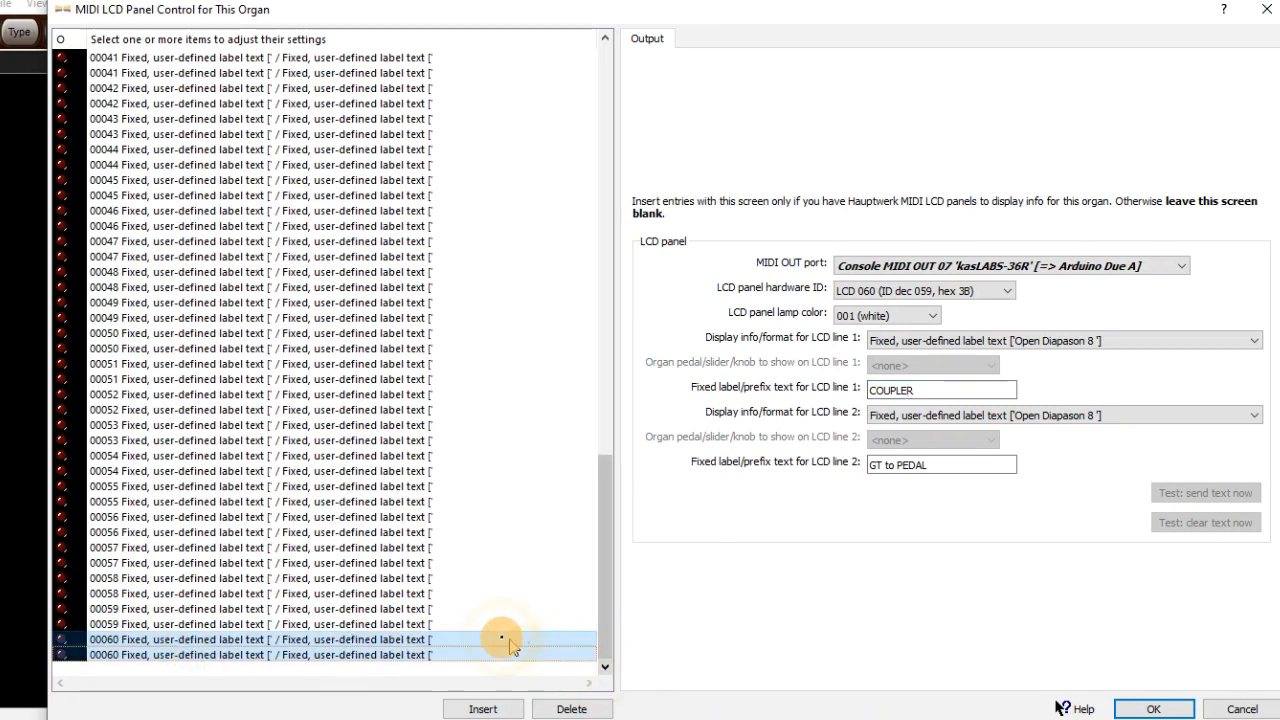
left_click(332, 656)
left_click(483, 709)
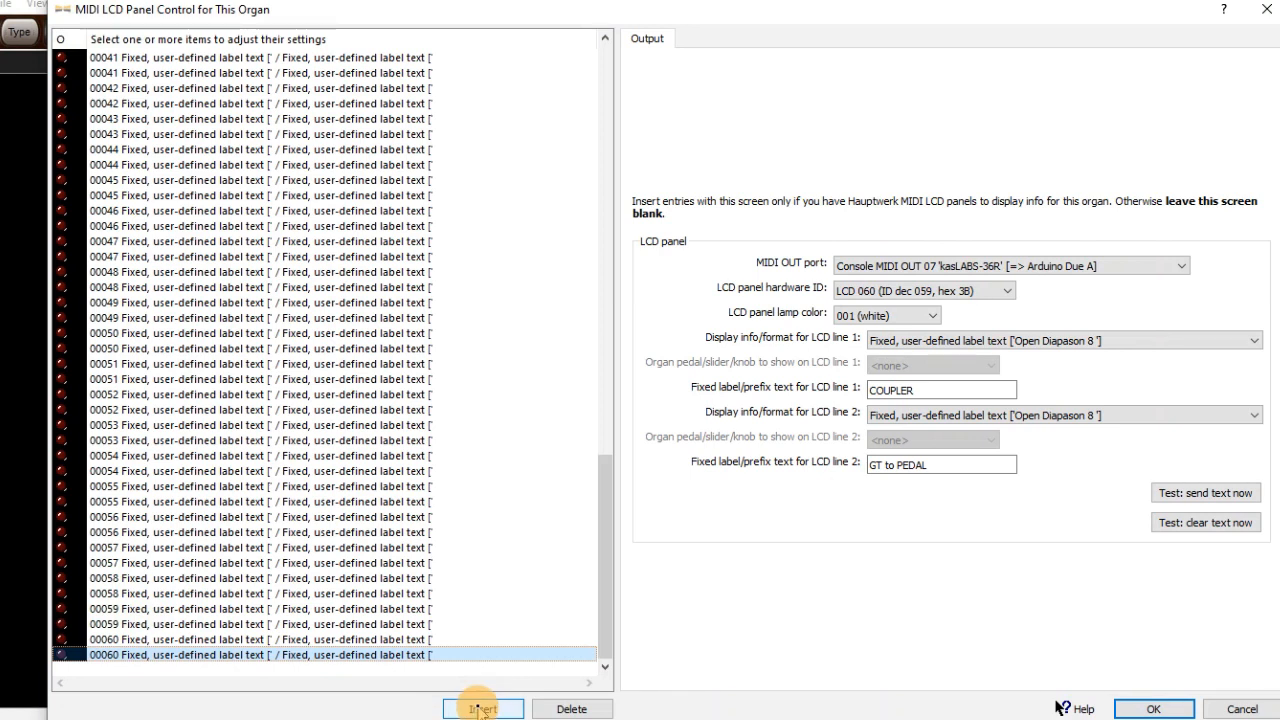
left_click(481, 709)
left_click(481, 709)
left_click(481, 709)
left_click(481, 709)
left_click(481, 709)
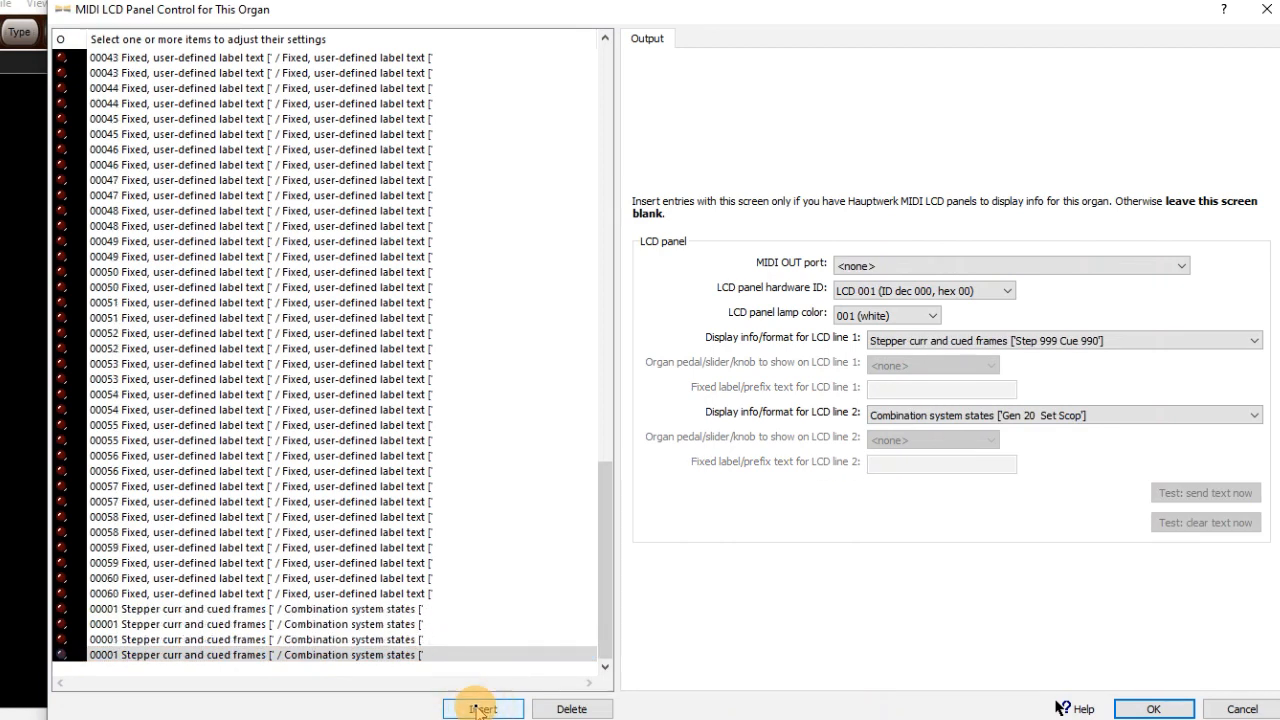
left_click(481, 709)
left_click(481, 709)
left_click(481, 709)
left_click(465, 655)
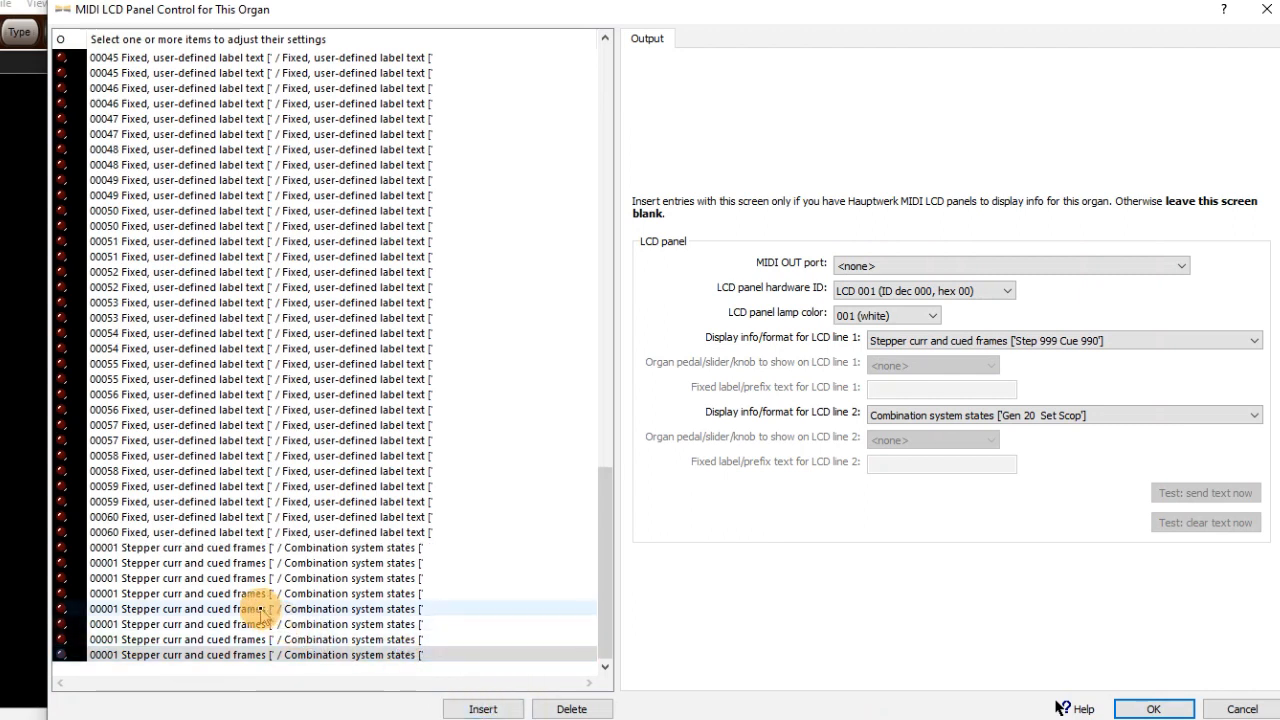
- Assign hardware ID LCD 061 to the first pair of new entries and LCD 062 to the second pair
left_click(218, 550)
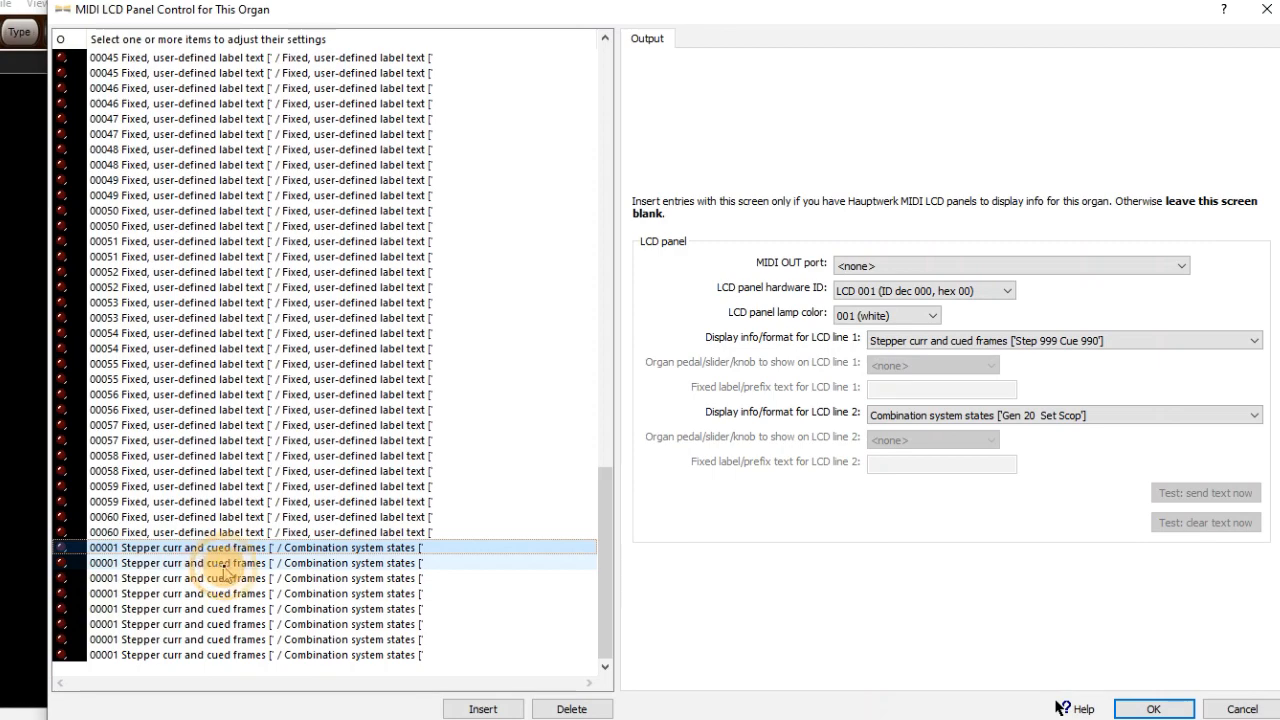
left_click(216, 566, "shift")
left_click_drag(955, 290, 395, 505)
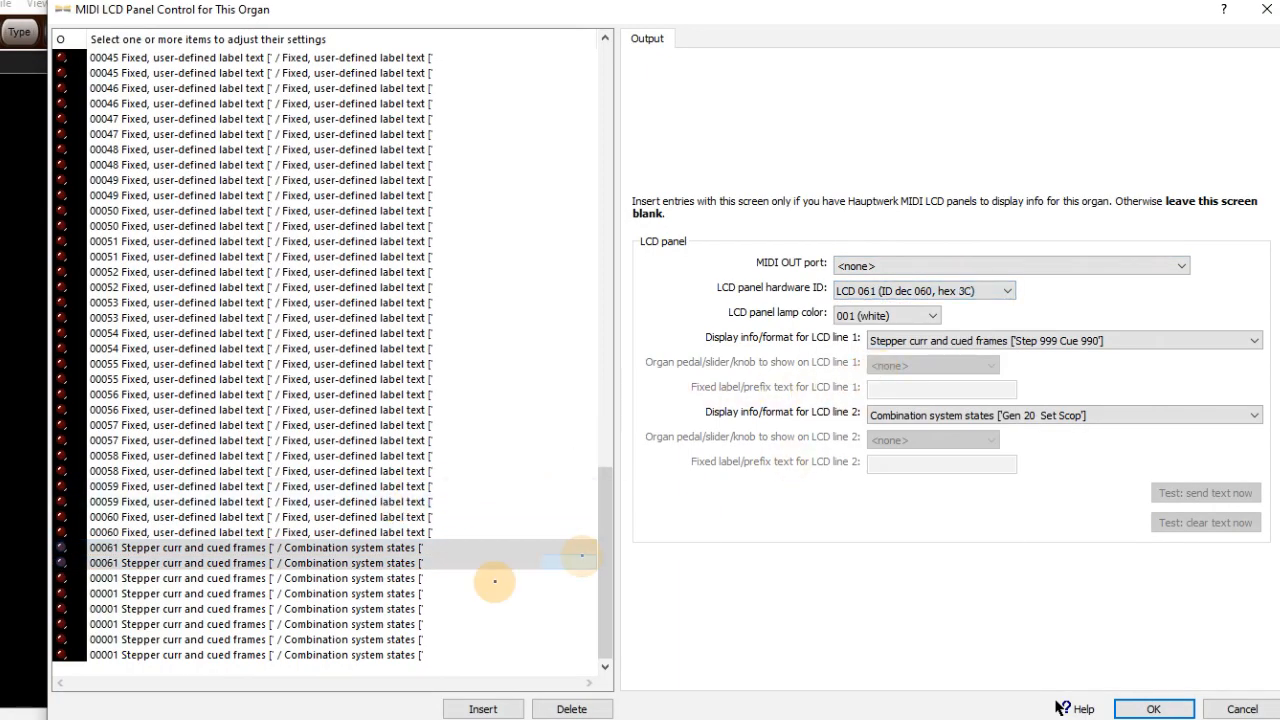
left_click_drag(150, 578, 155, 593)
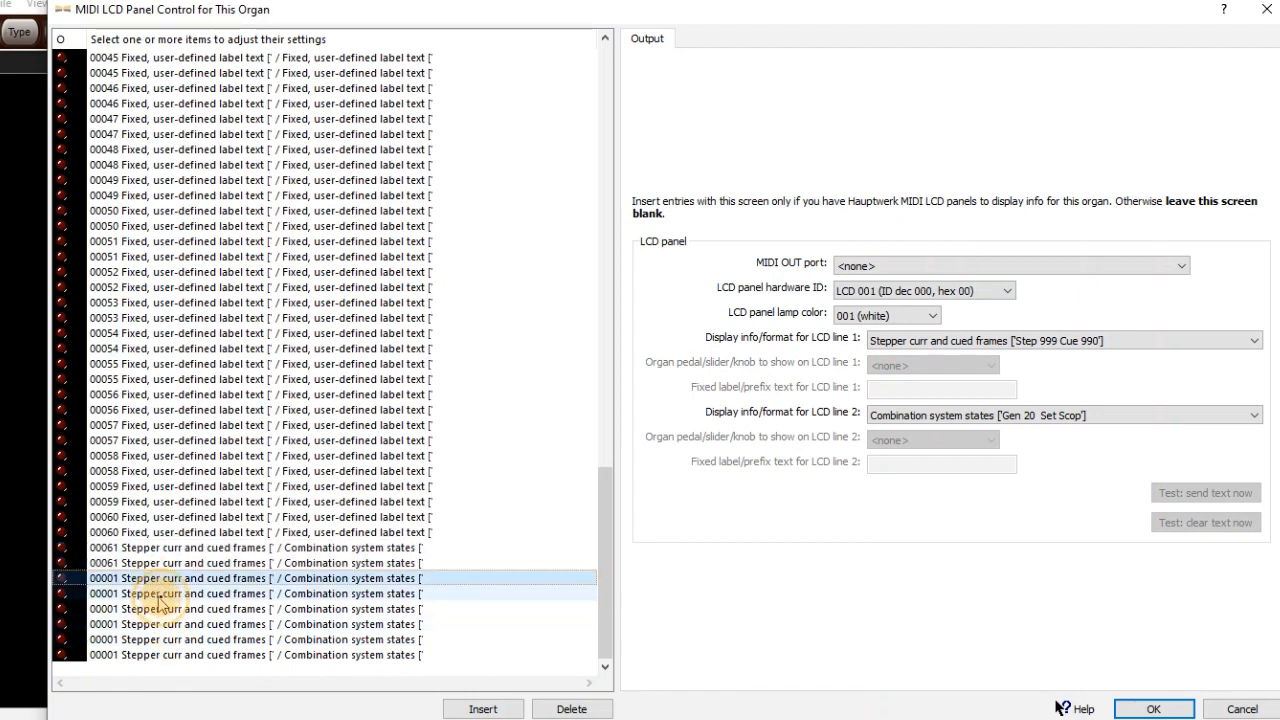
left_click(1011, 295)
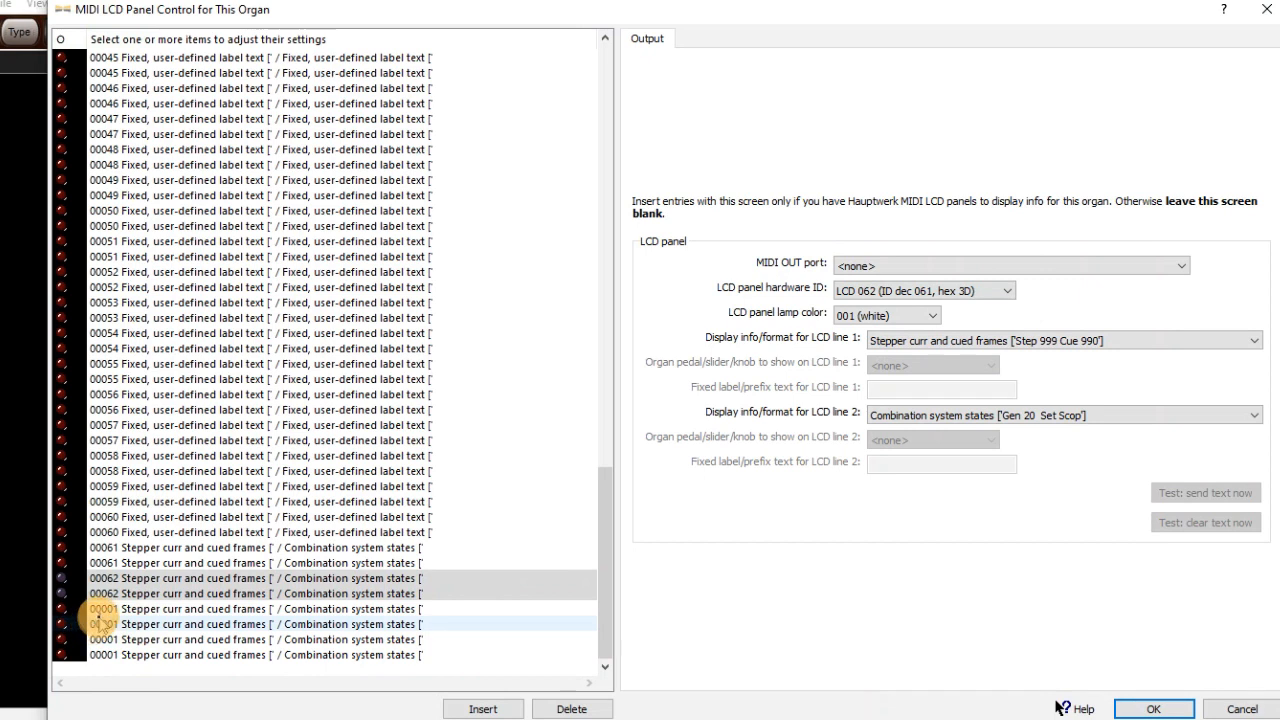
- Assign hardware ID LCD 063 to the third pair of new entries
left_click(101, 610)
left_click_drag(101, 612, 100, 626)
left_click(100, 626, "shift")
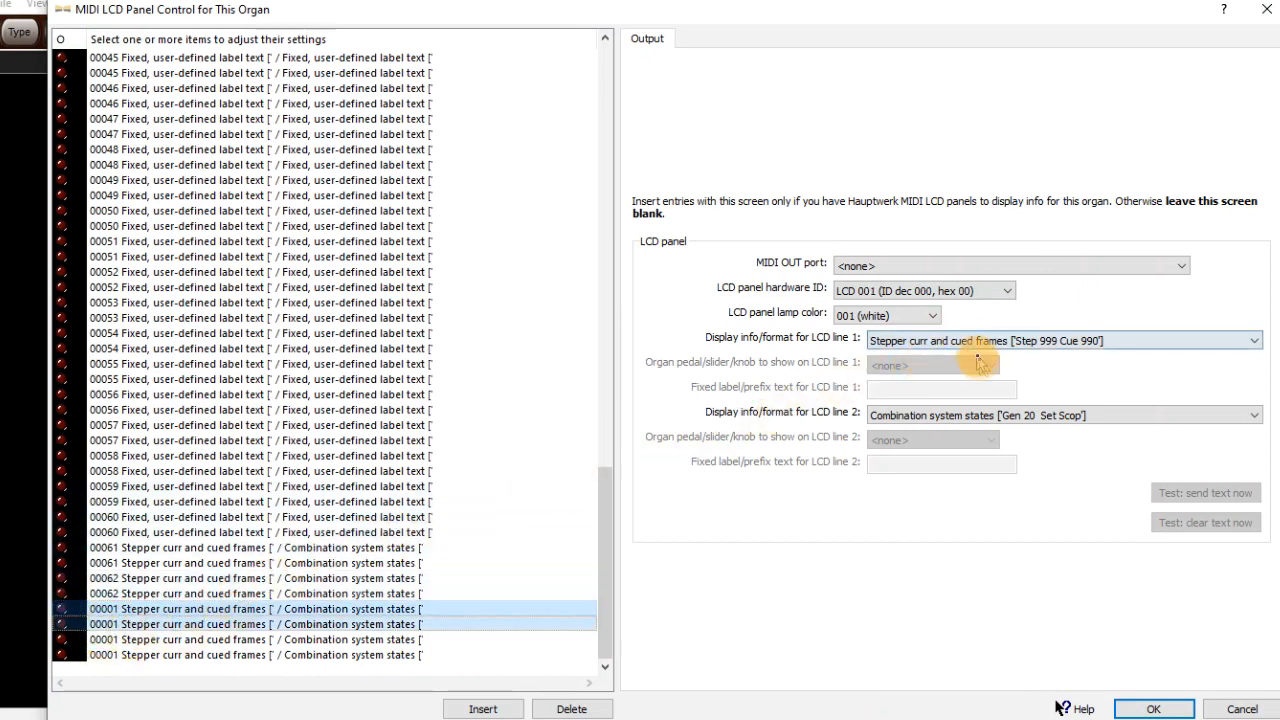
left_click(905, 291)
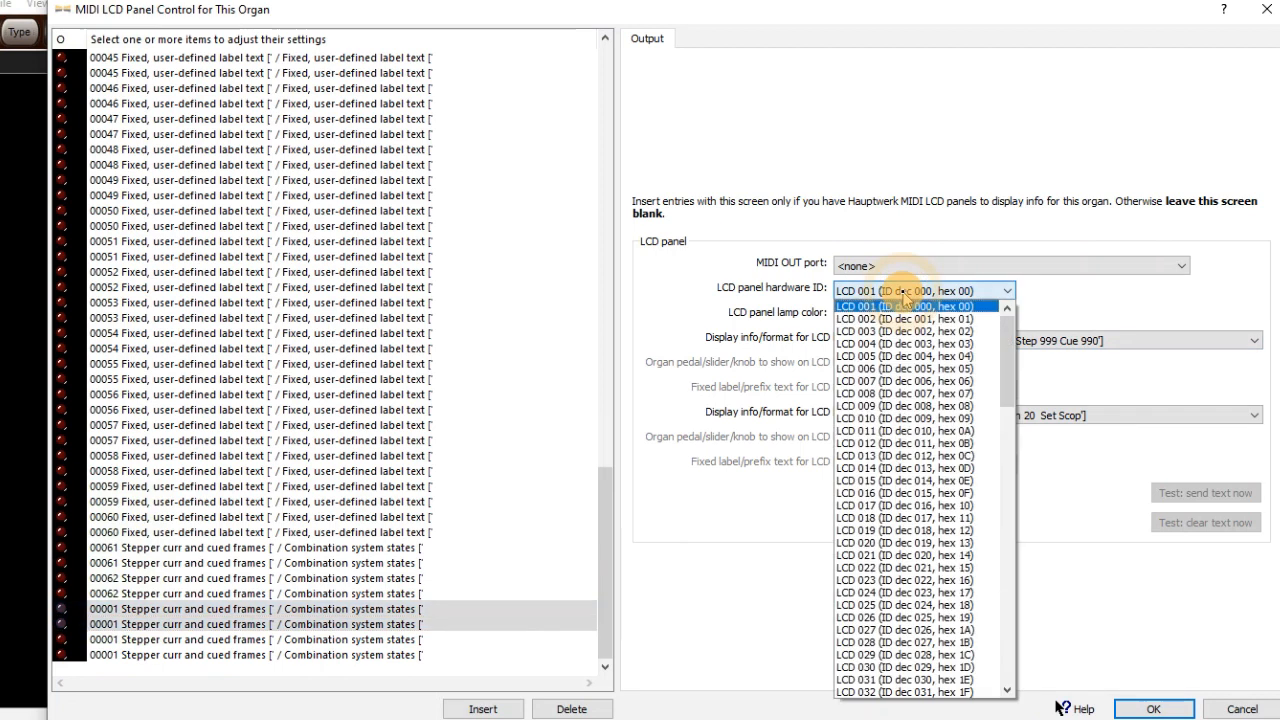
left_click(1007, 545)
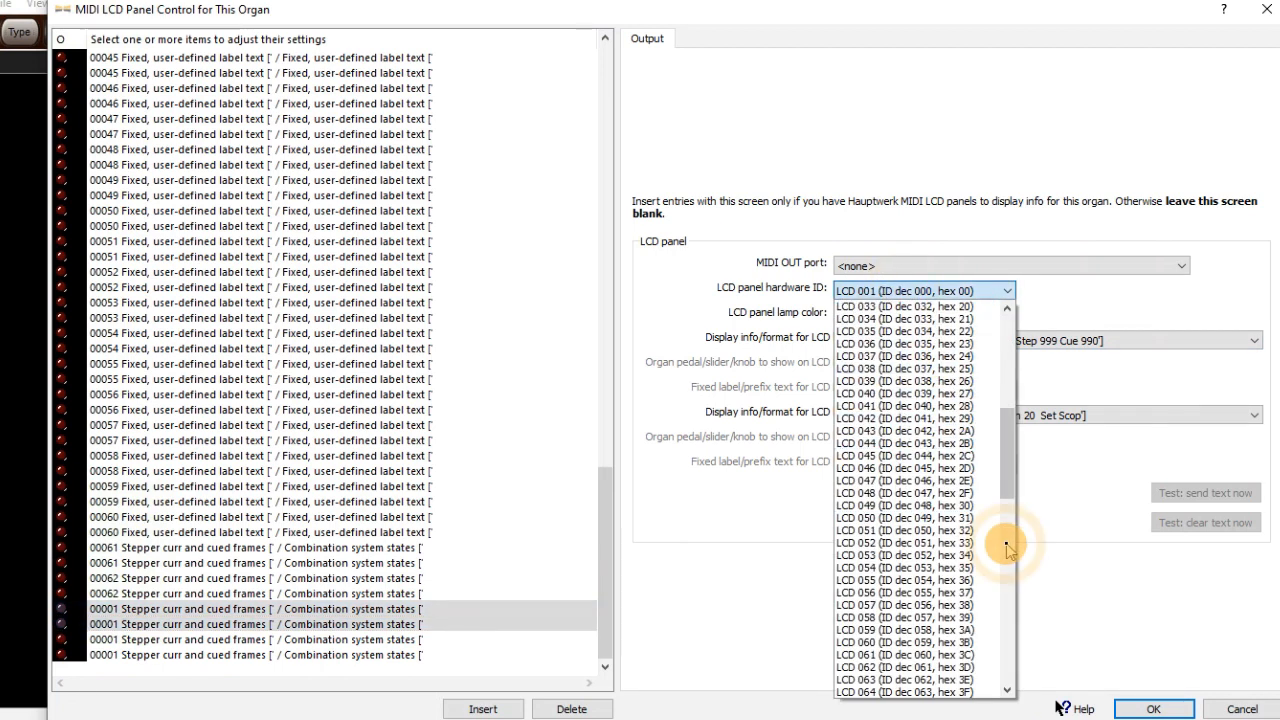
left_click(885, 680)
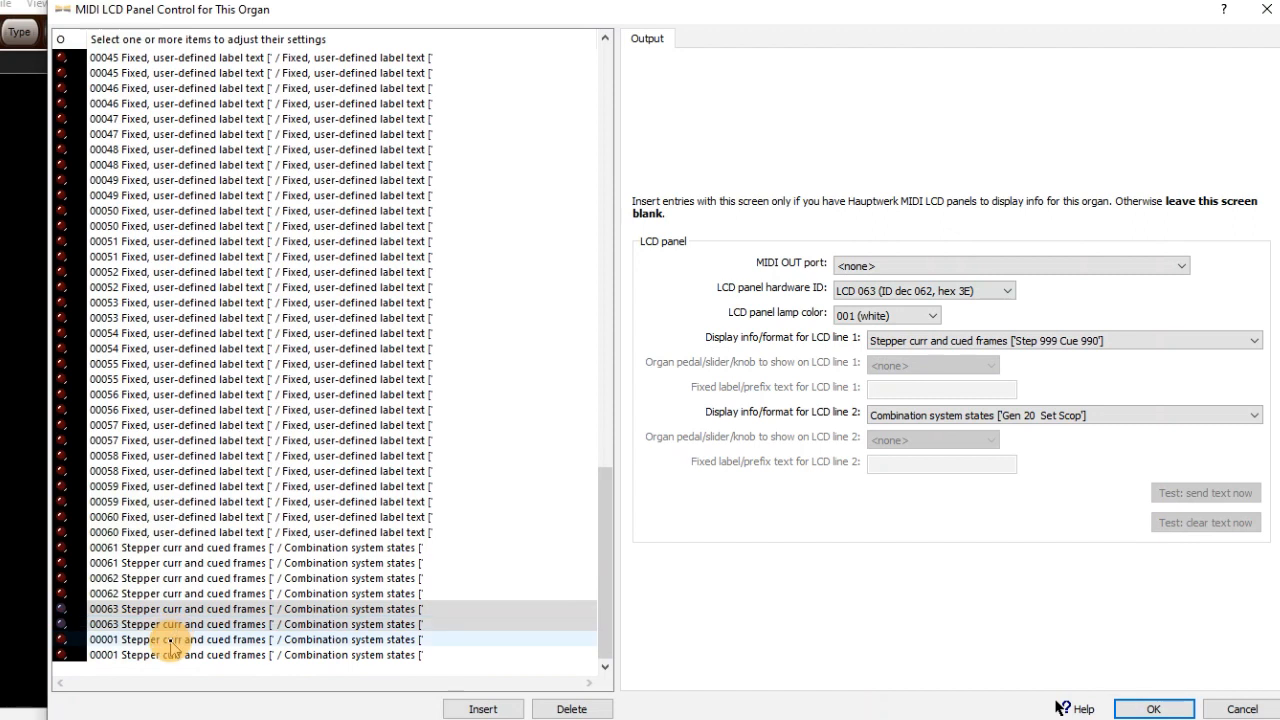
- Assign hardware ID LCD 064 to the last pair of new entries
left_click(170, 641)
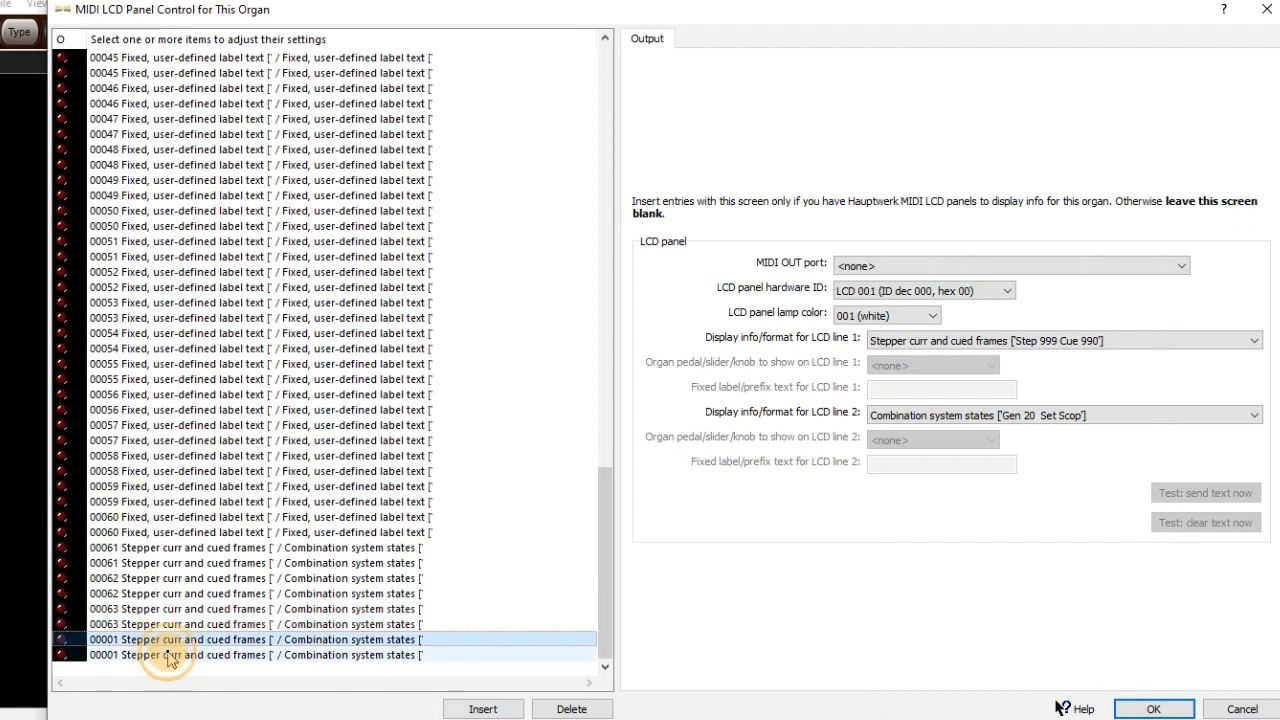
left_click(168, 655, "shift")
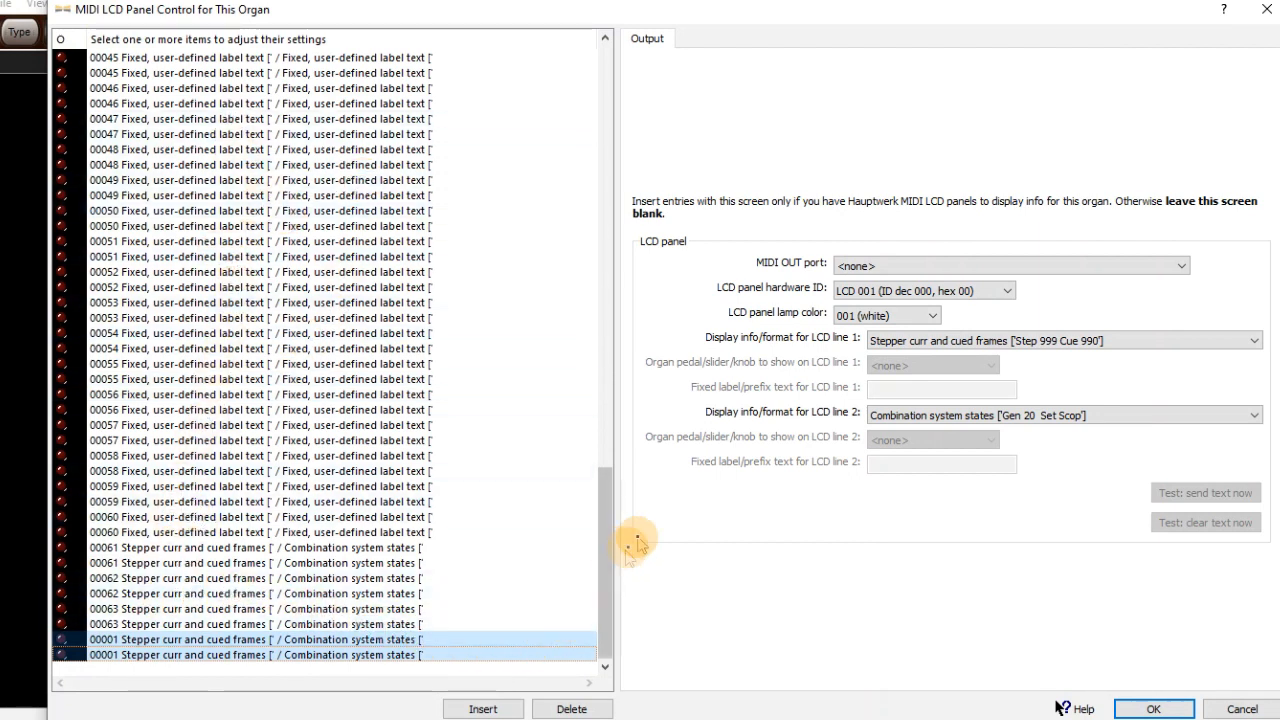
left_click(956, 262)
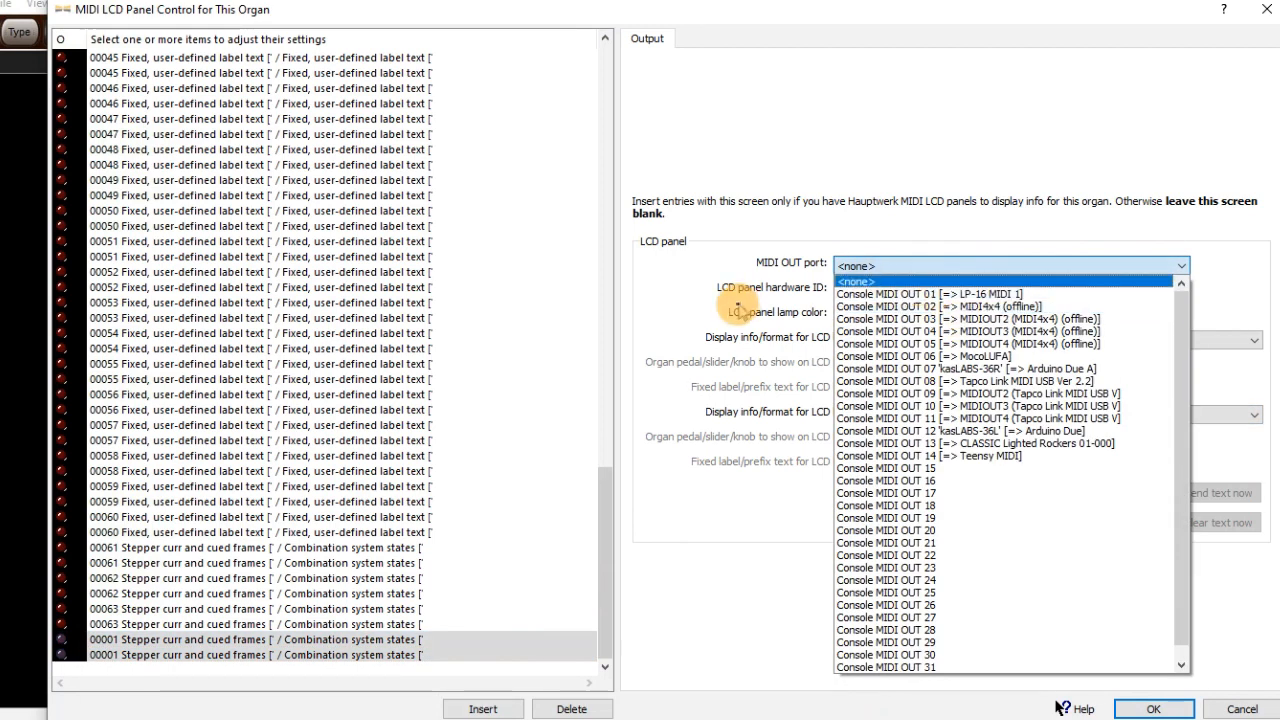
left_click(1007, 291)
left_click_drag(1007, 360, 1007, 473)
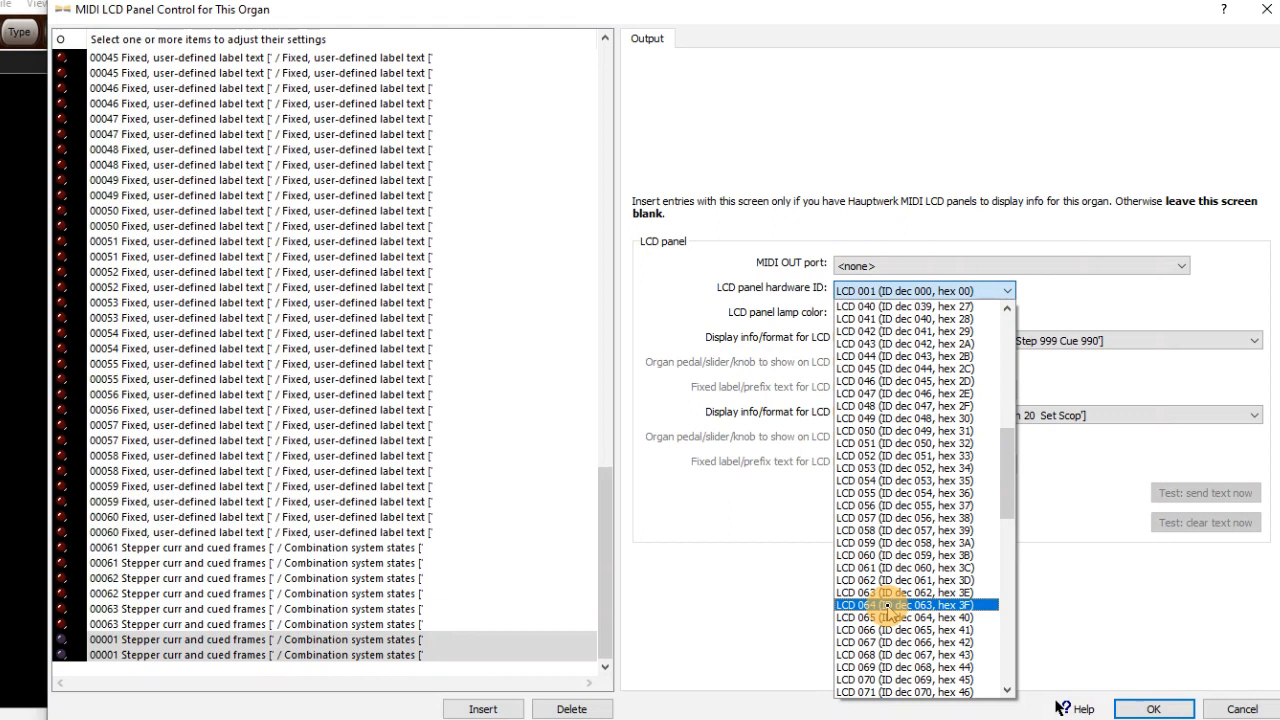
left_click(887, 605)
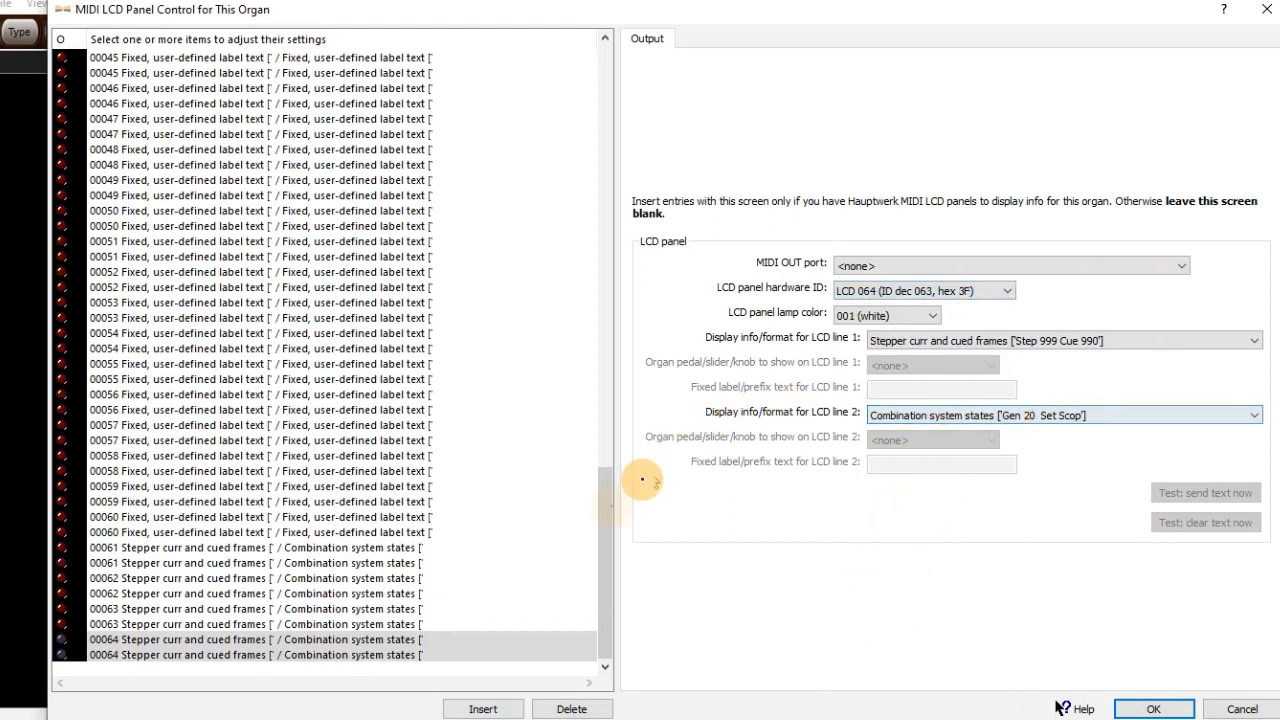
- Set the MIDI OUT port of both 00064 entries to Console MIDI OUT 12 'kasLABS-36L'
left_click(188, 548)
left_click(185, 578)
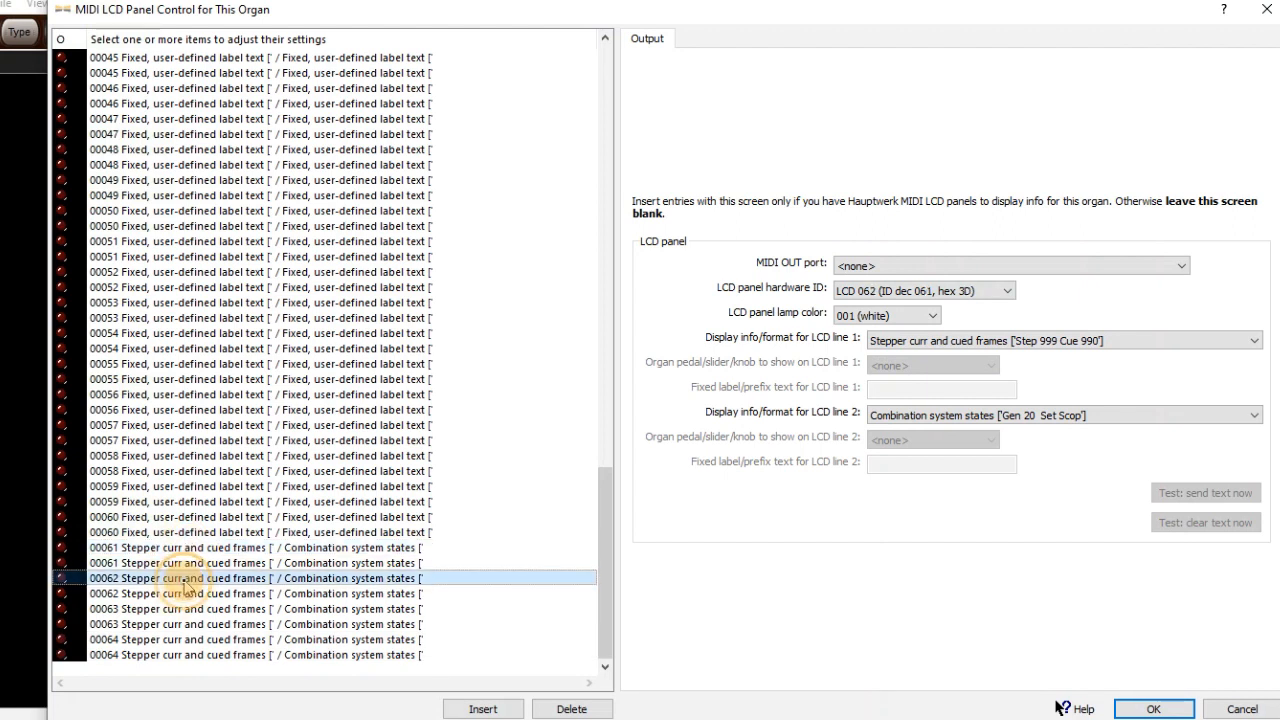
left_click(185, 593)
left_click(183, 640)
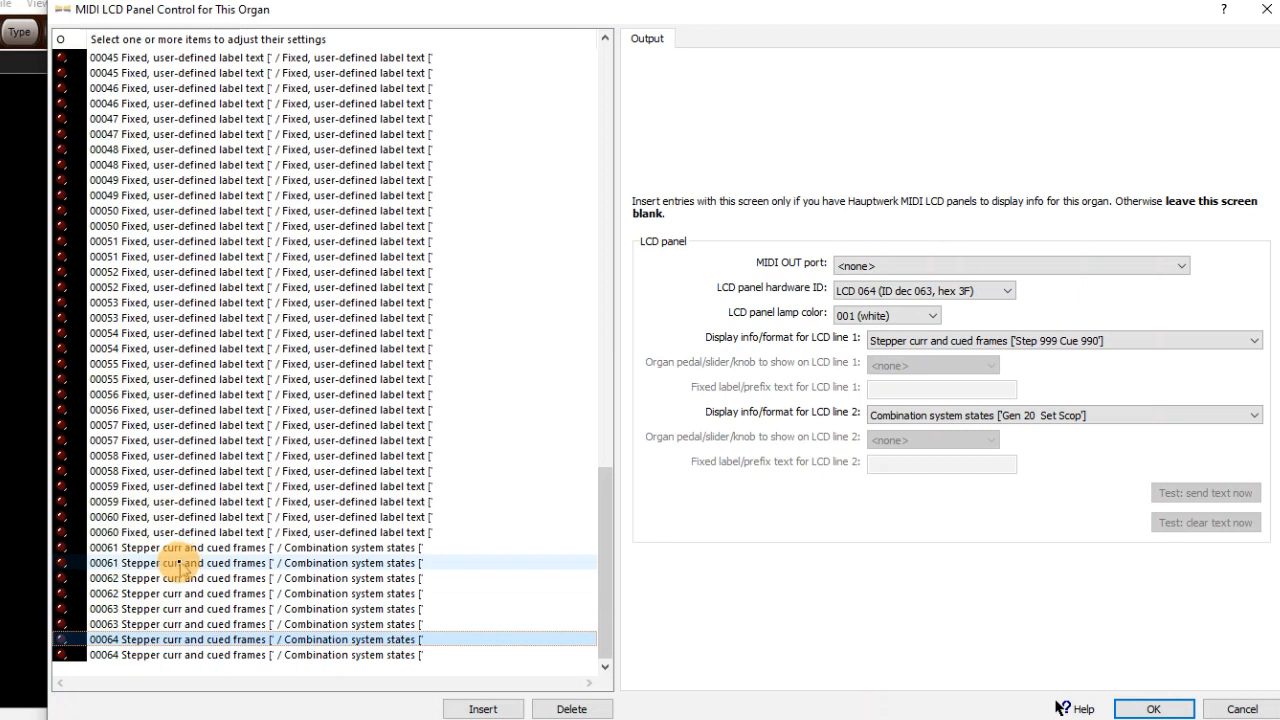
left_click(176, 656, "ctrl")
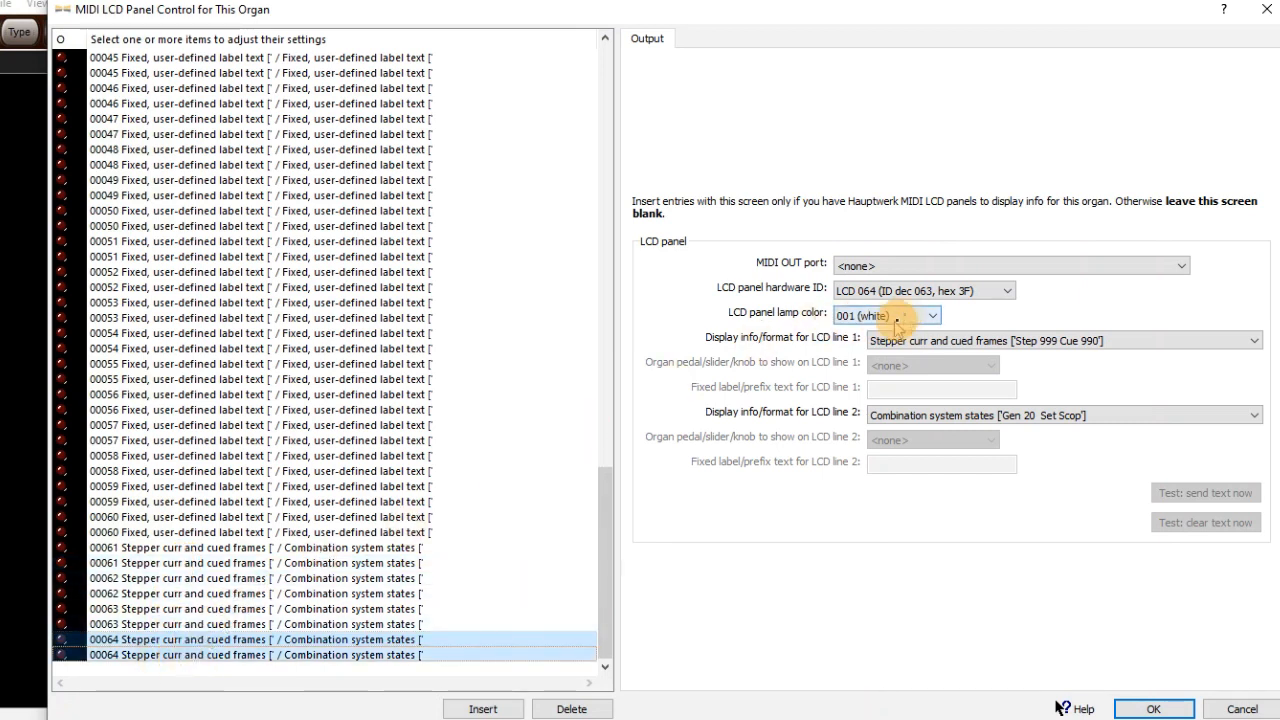
left_click(912, 271)
left_click(900, 300)
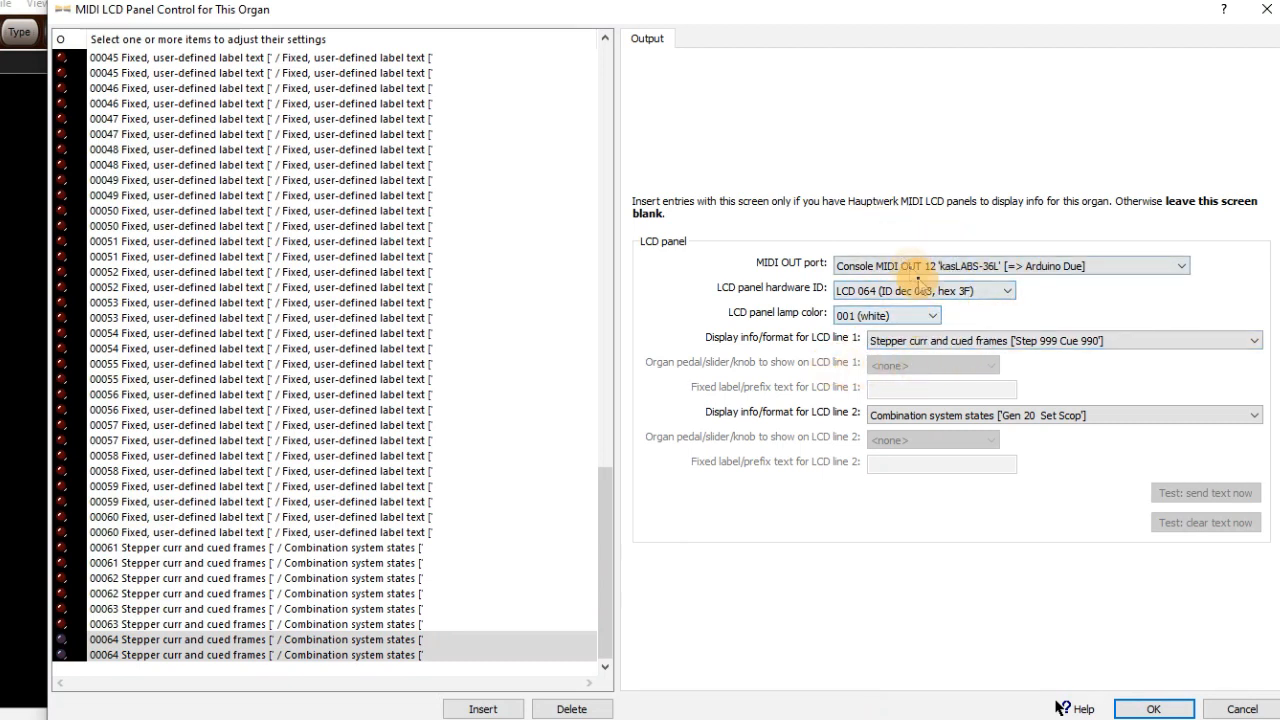
- Set the display format of lines 1 and 2 to fixed, user-defined label text for all entries 00061 to 00064
left_click(880, 341)
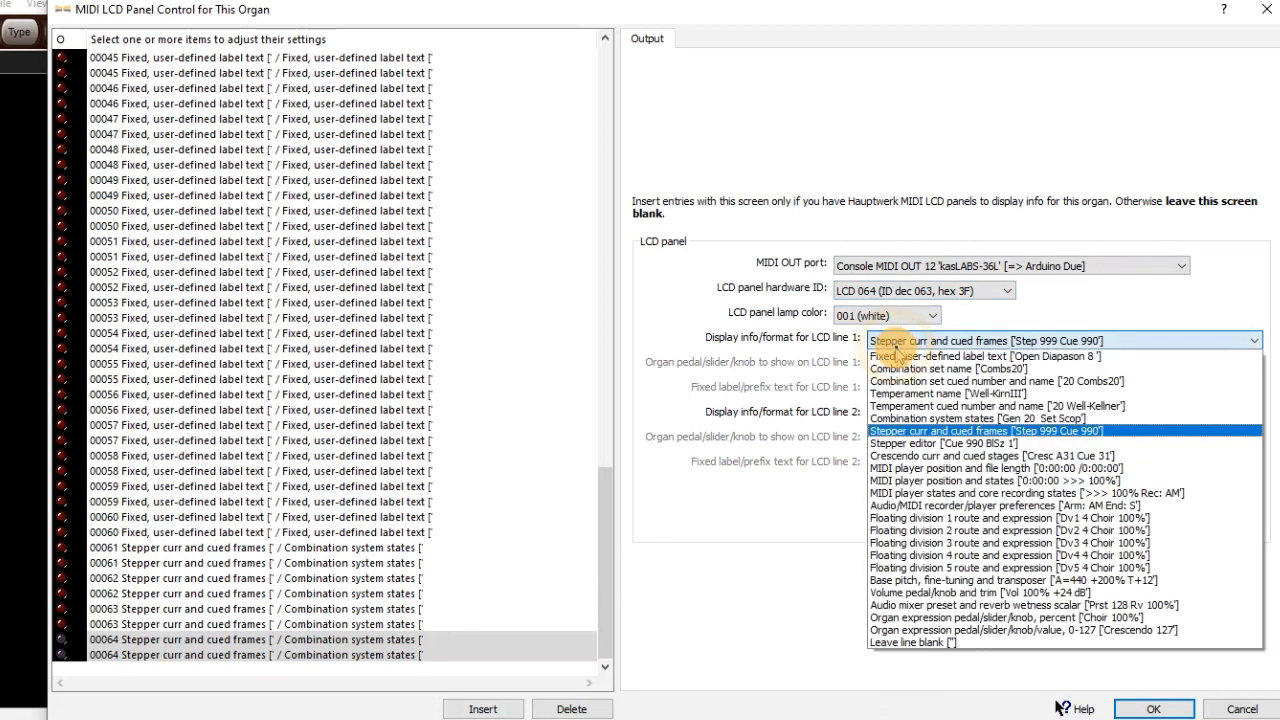
left_click(143, 555)
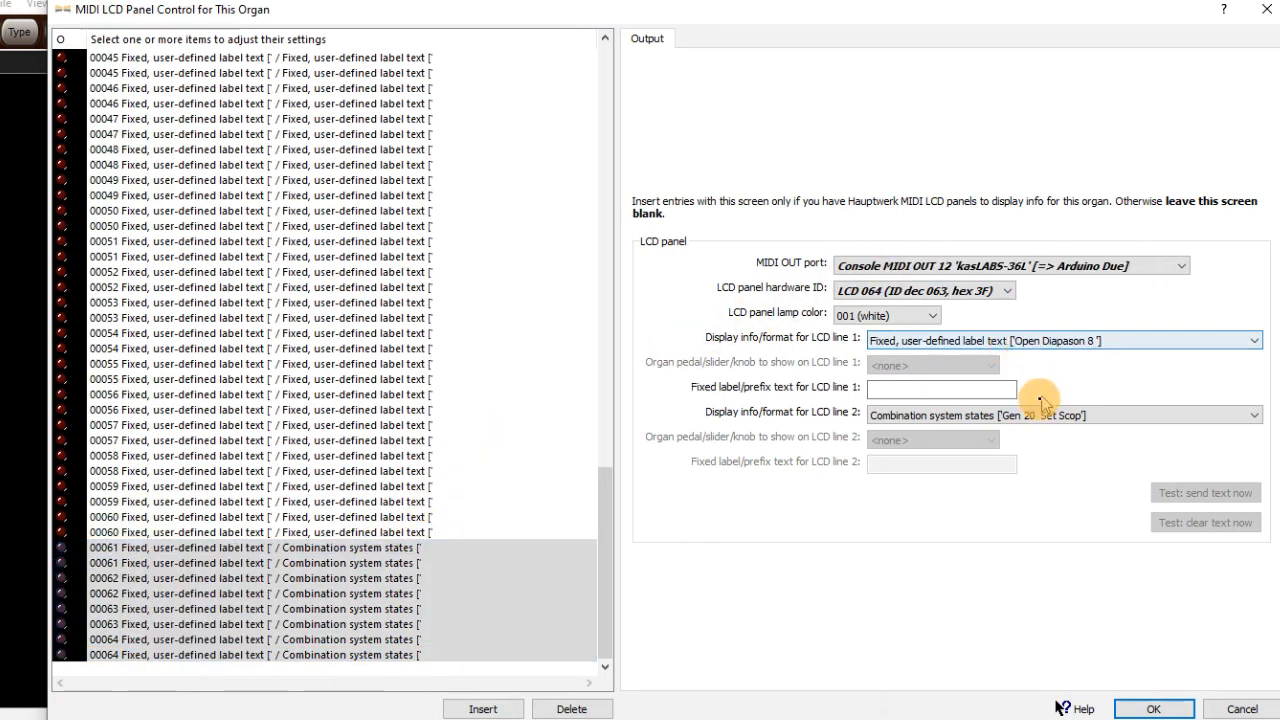
left_click(1000, 418)
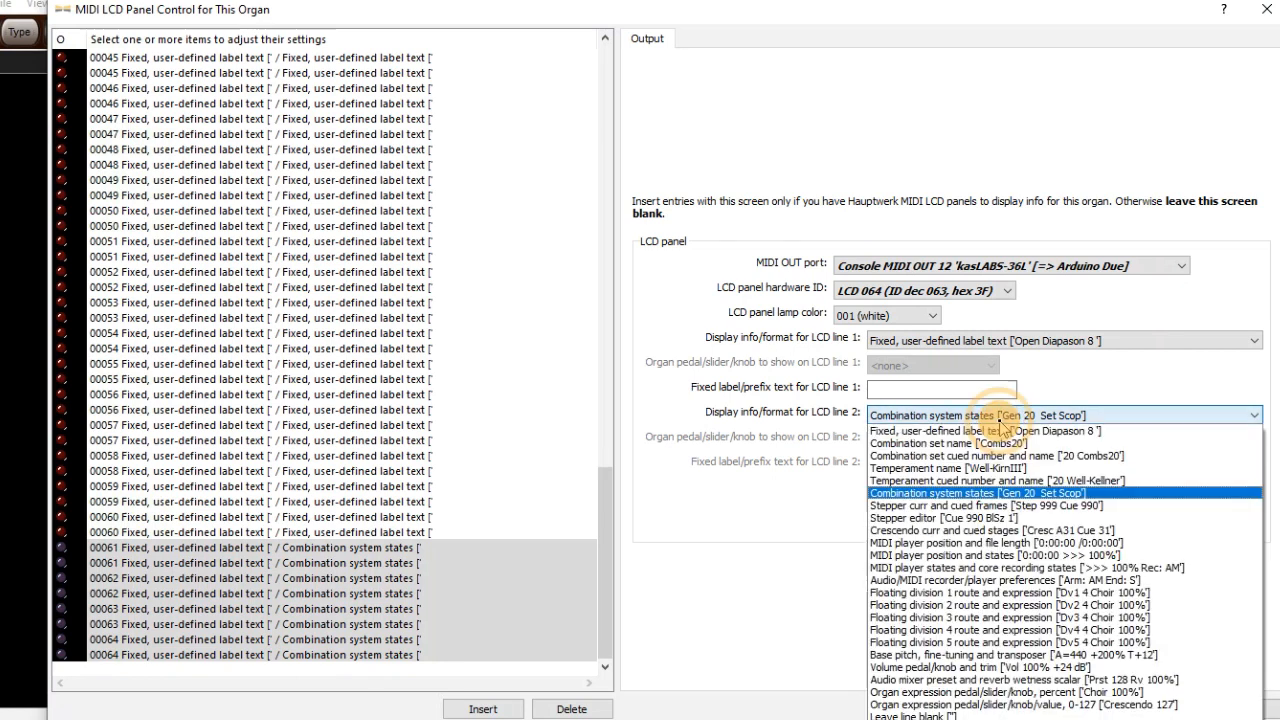
left_click(976, 416)
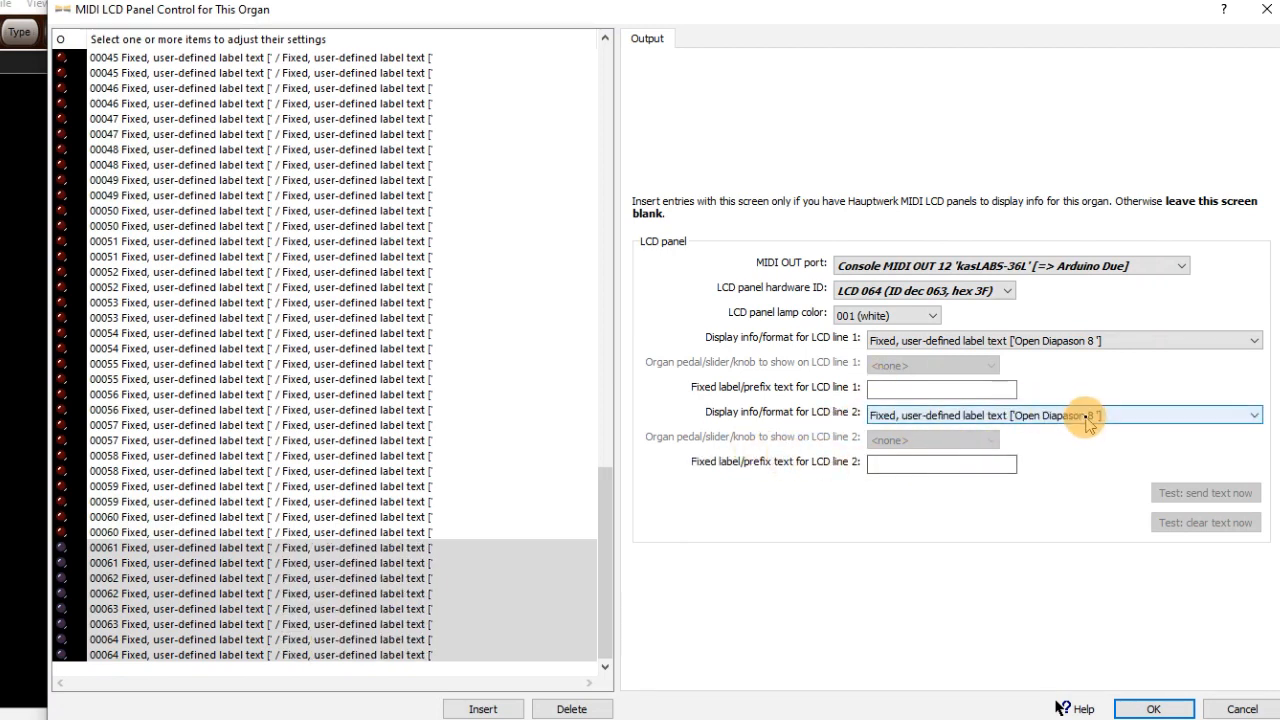
- Label both 00064 entries with "ST. ANNE'S^MOSEL" on LCD line 1 and "EY*EN" on line 2
left_click(1094, 340)
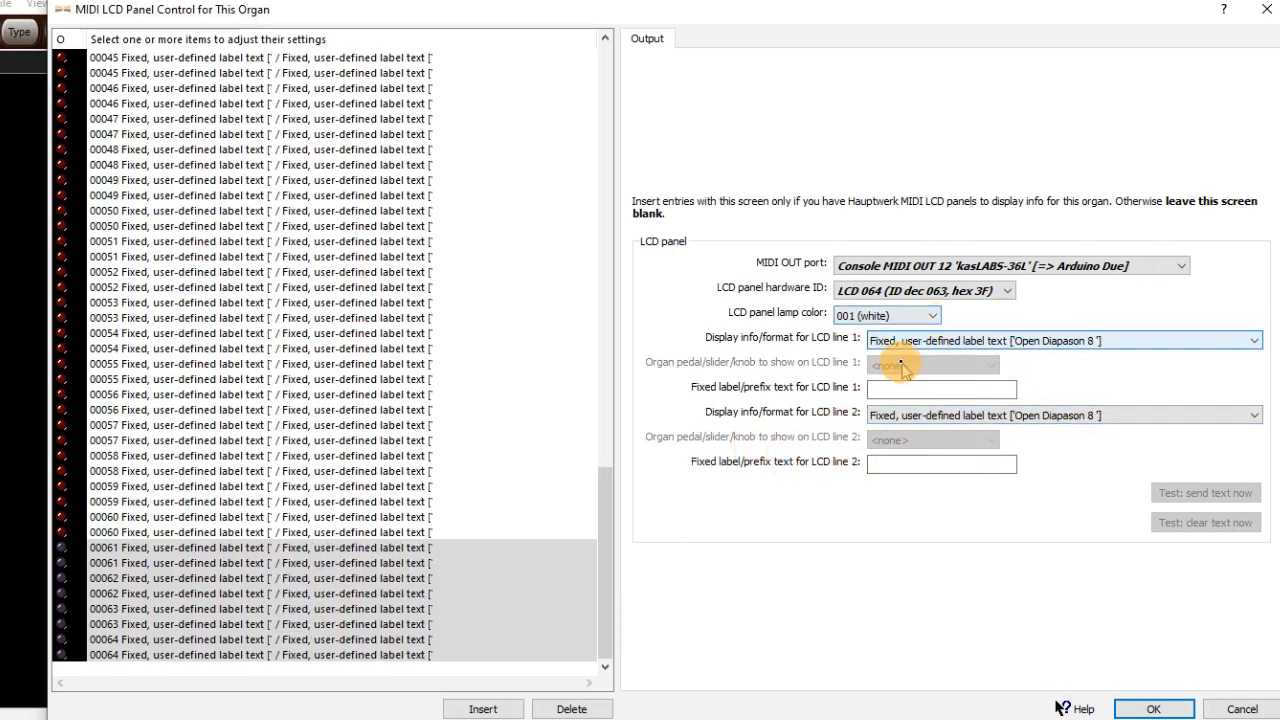
left_click(280, 563)
left_click(262, 548)
left_click(187, 641)
left_click(190, 641)
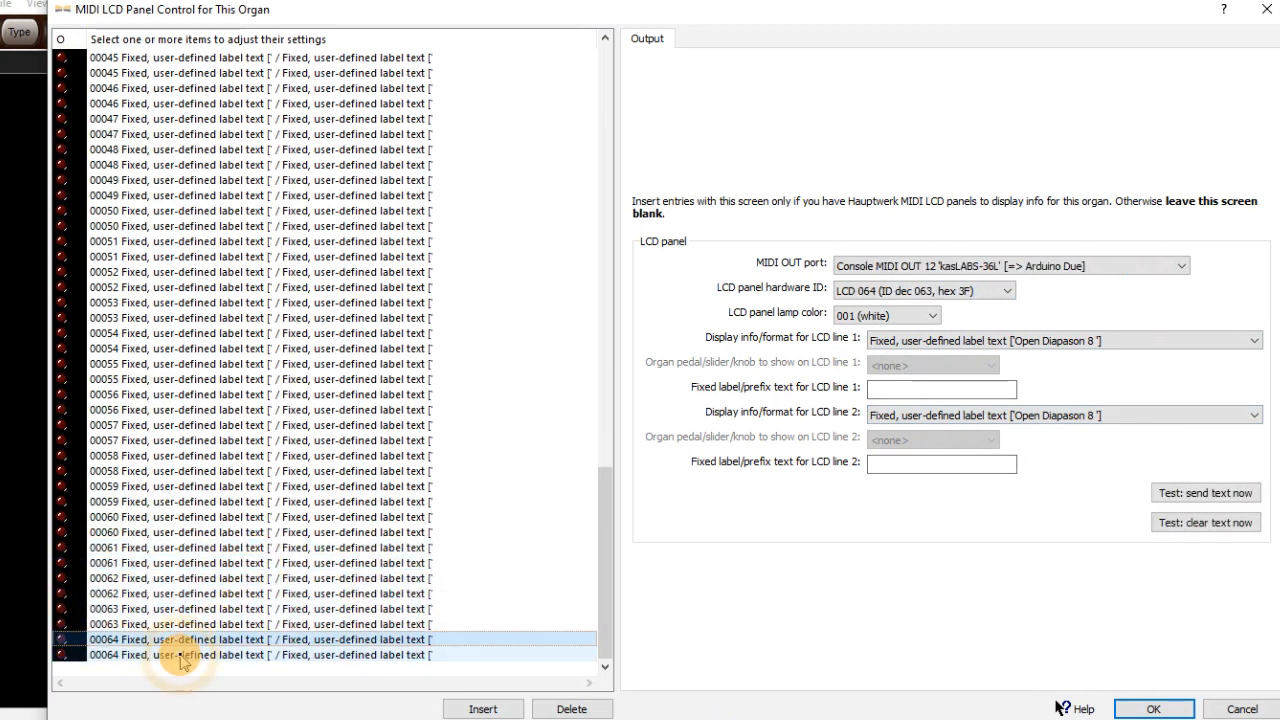
left_click(180, 655, "shift")
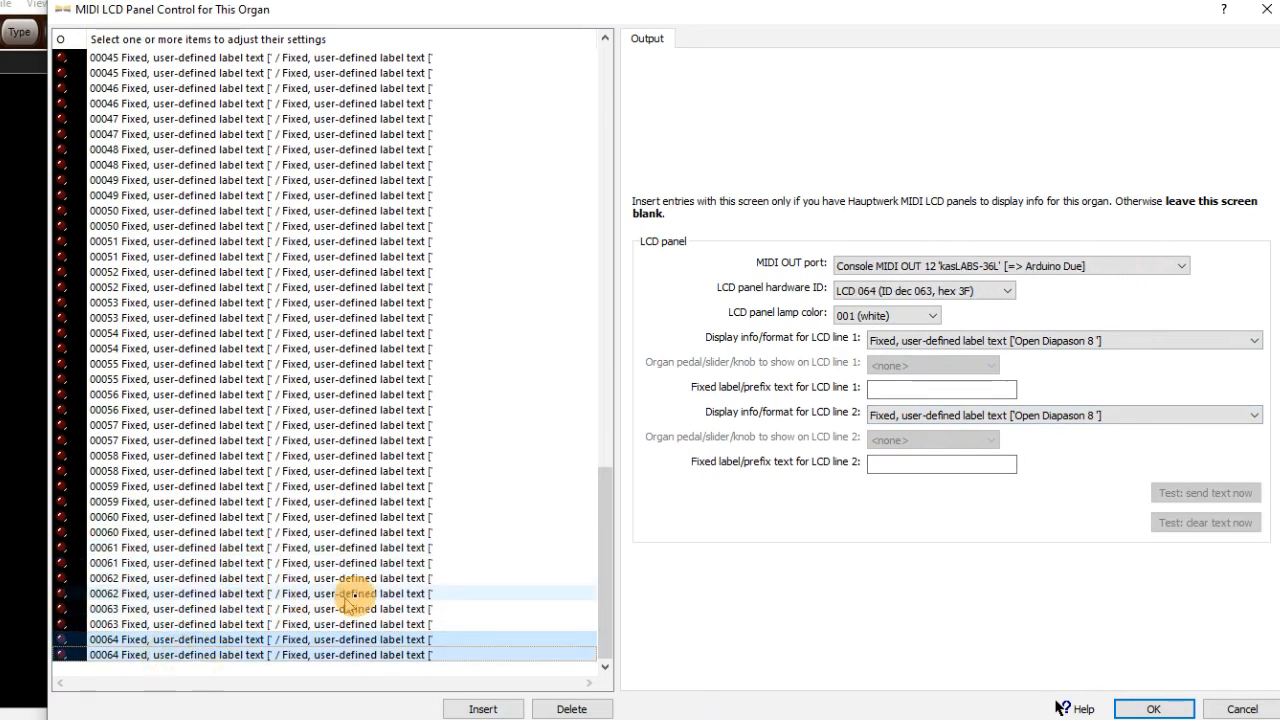
left_click(922, 387)
type("ST. ANNE'S^MOSEL")
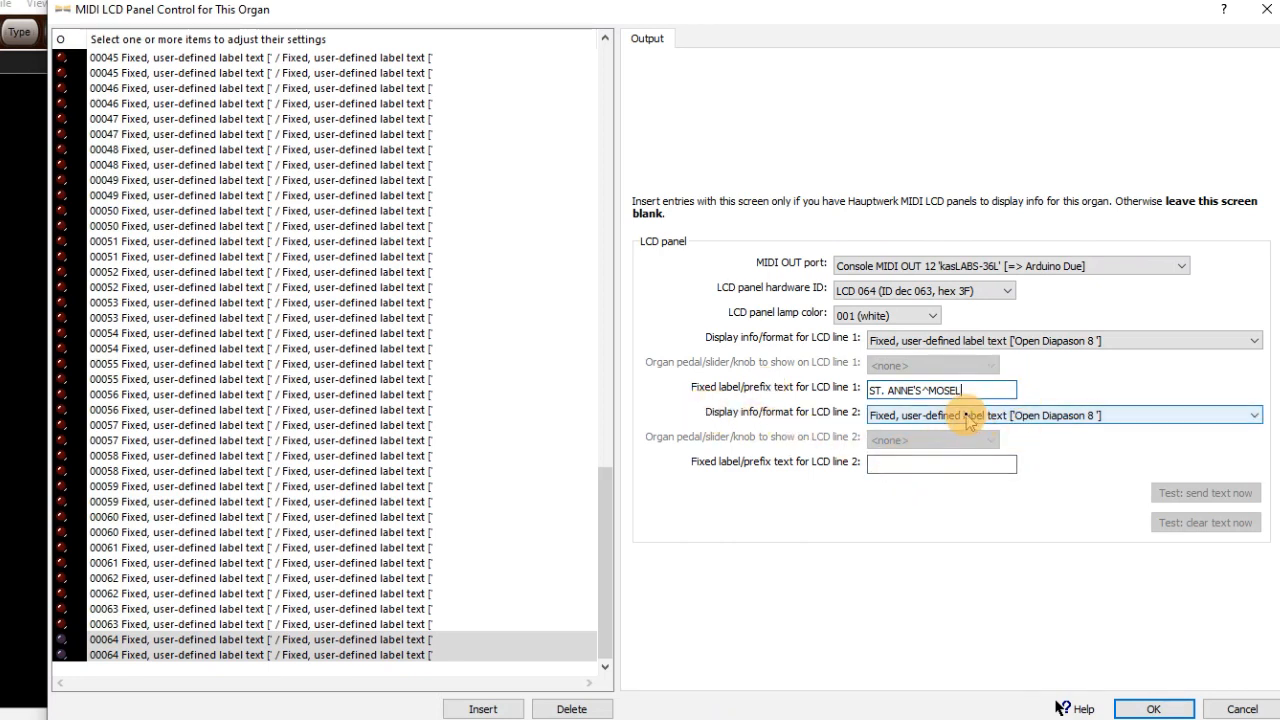
left_click(887, 465)
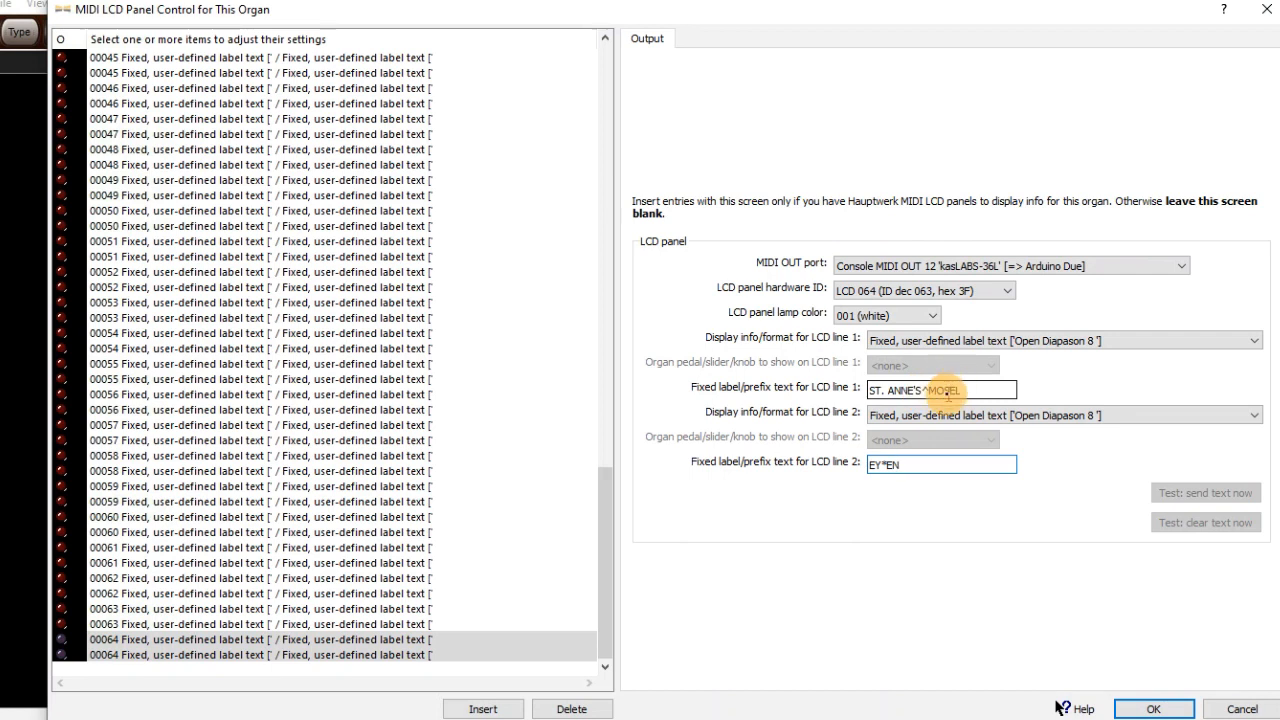
left_click(905, 464)
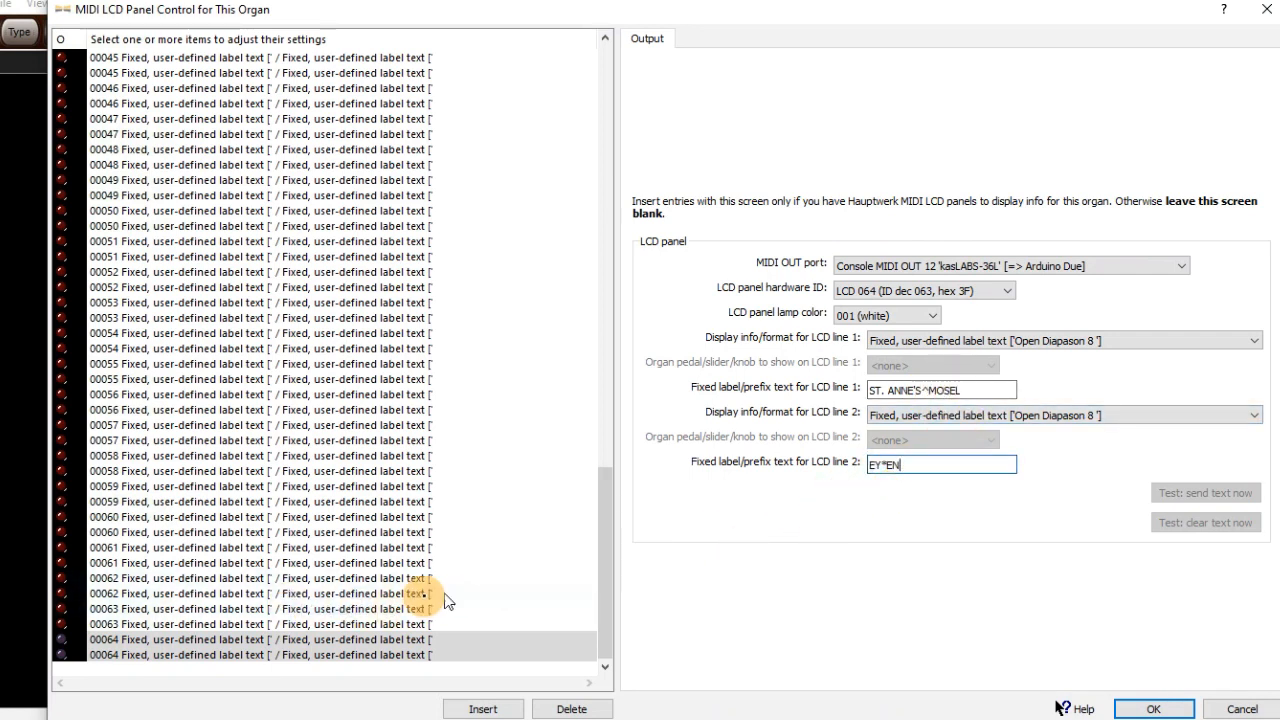
- Set the fixed label text for LCD line 1 of all entries 00061 to 00063 to "ORGAN^DIVISION*"
left_click(208, 548)
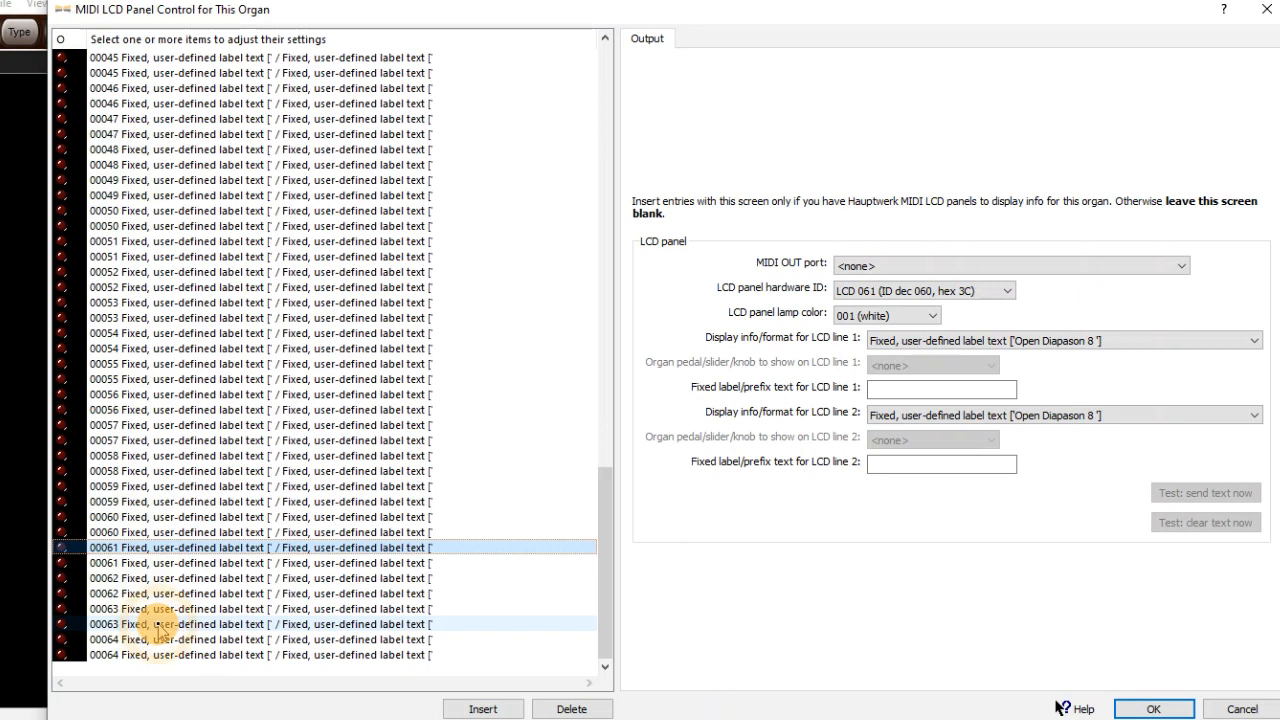
left_click(160, 624, "shift")
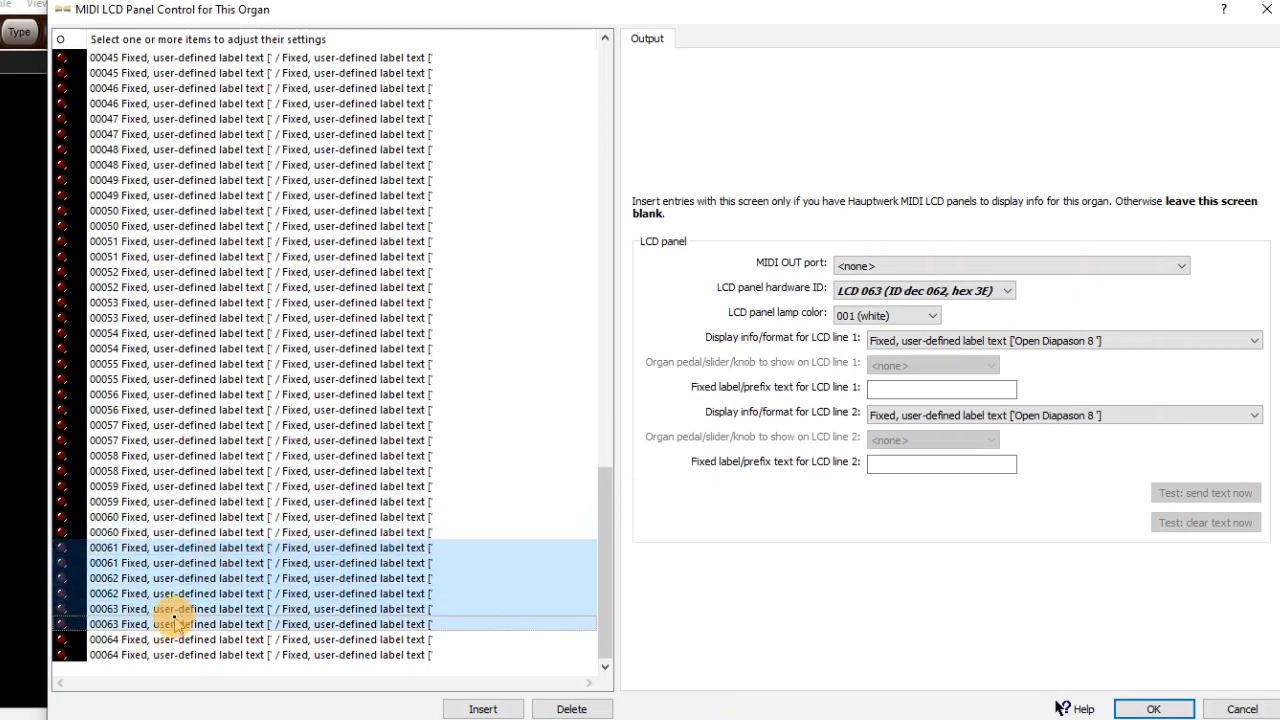
left_click(898, 391)
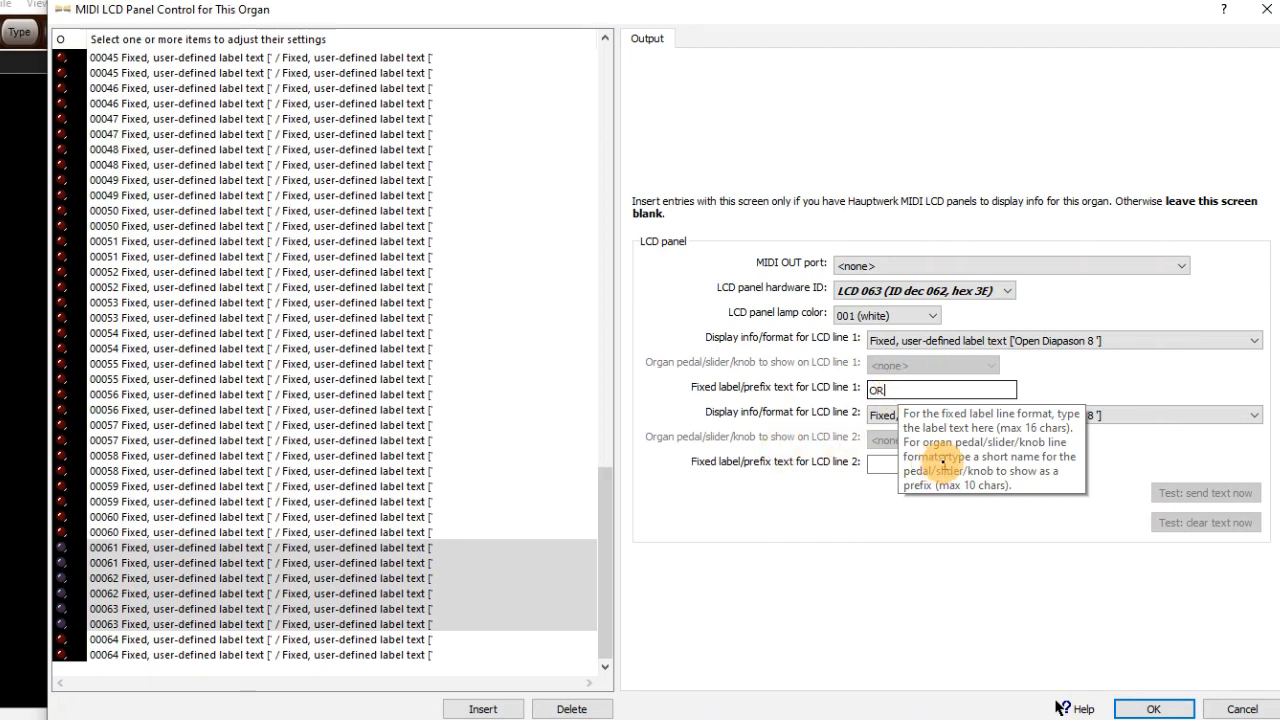
type("GAN^D")
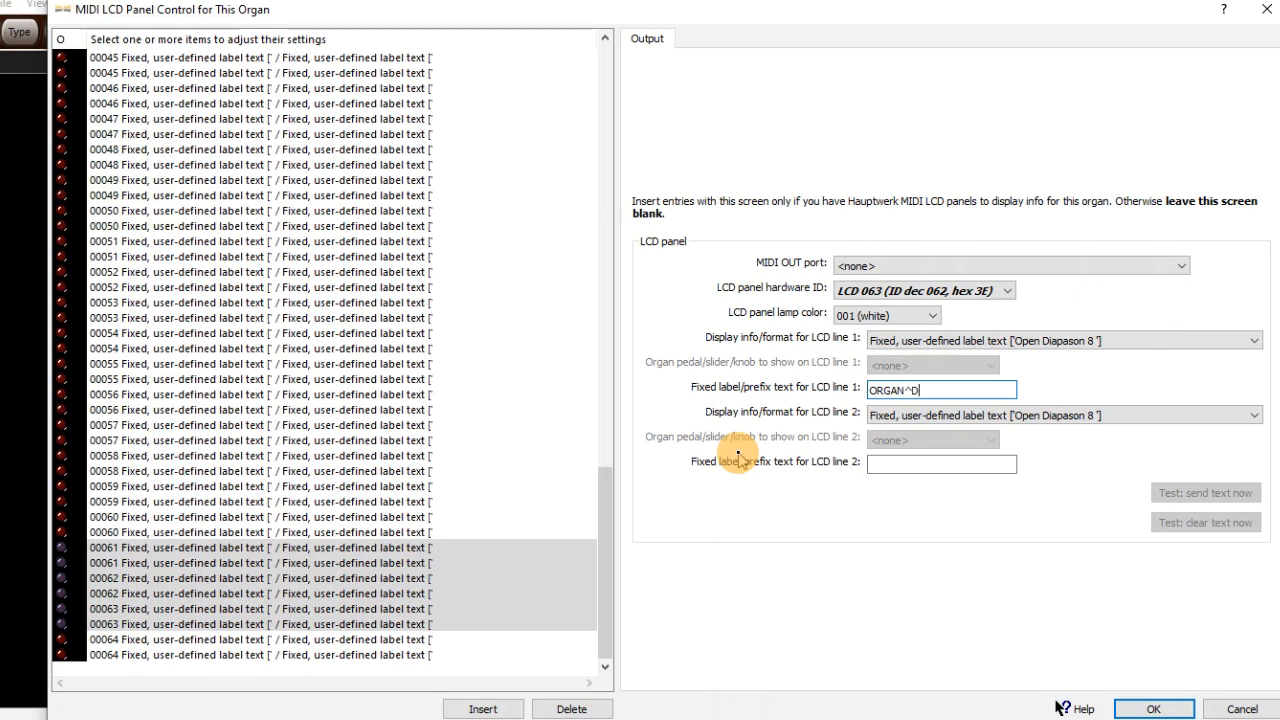
type("IV")
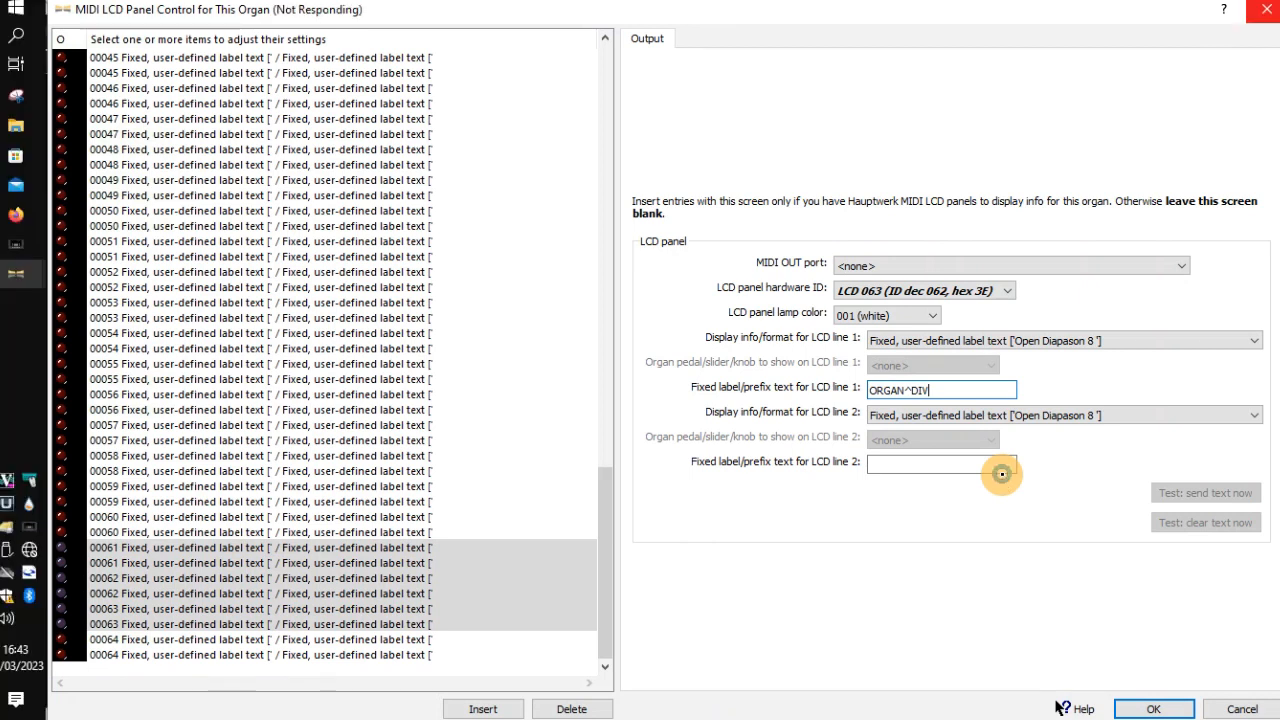
type("ISION")
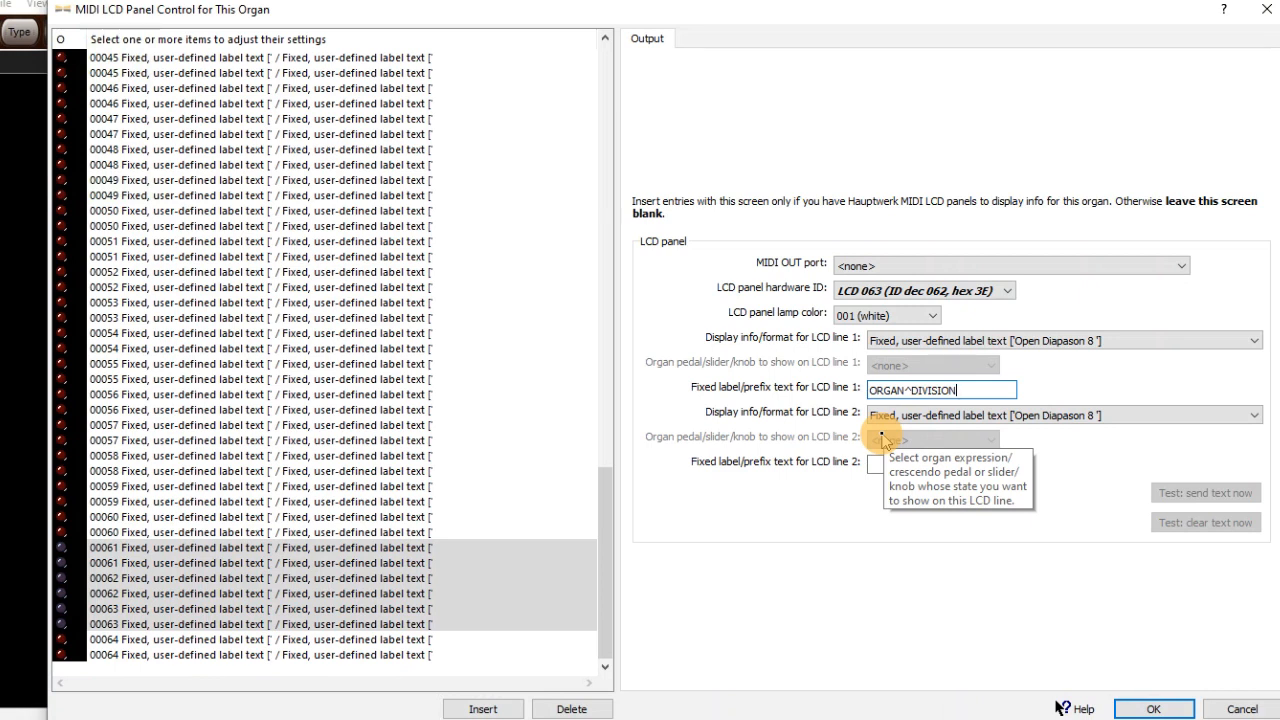
type("*")
left_click(889, 467)
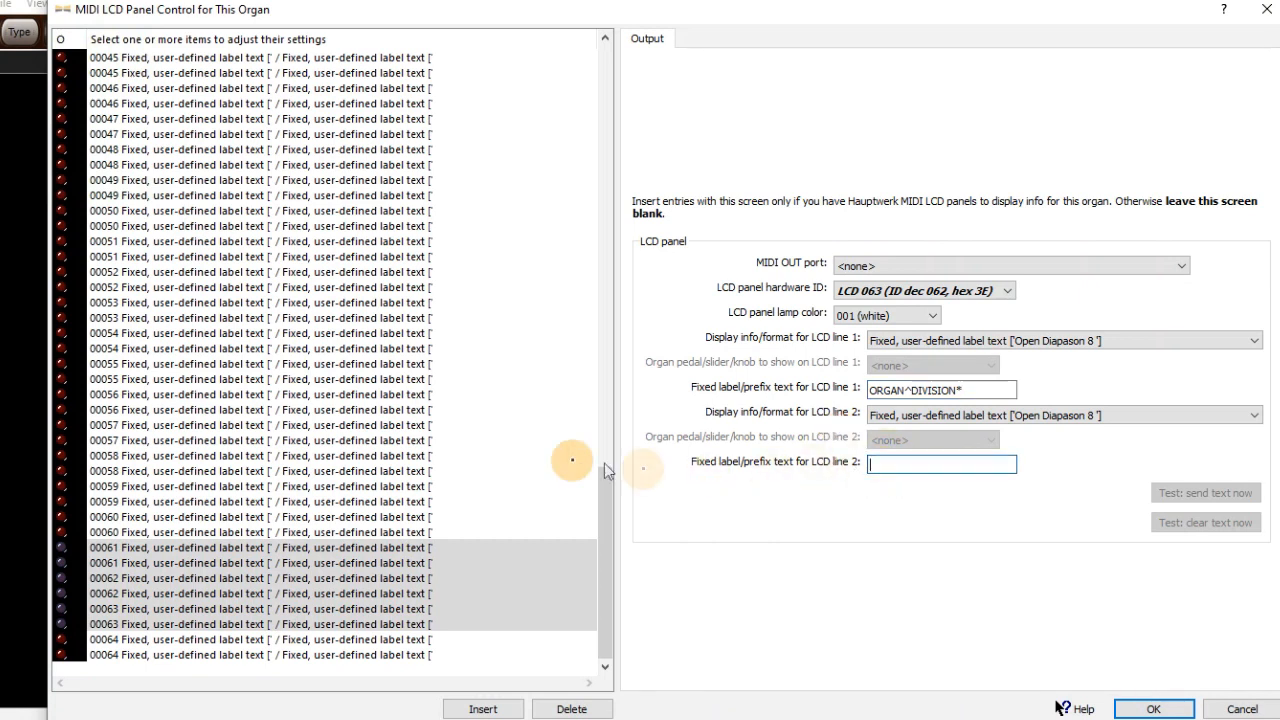
- Set the fixed label text for LCD line 2 of both 00061 entries to "SWELL"
left_click(156, 549)
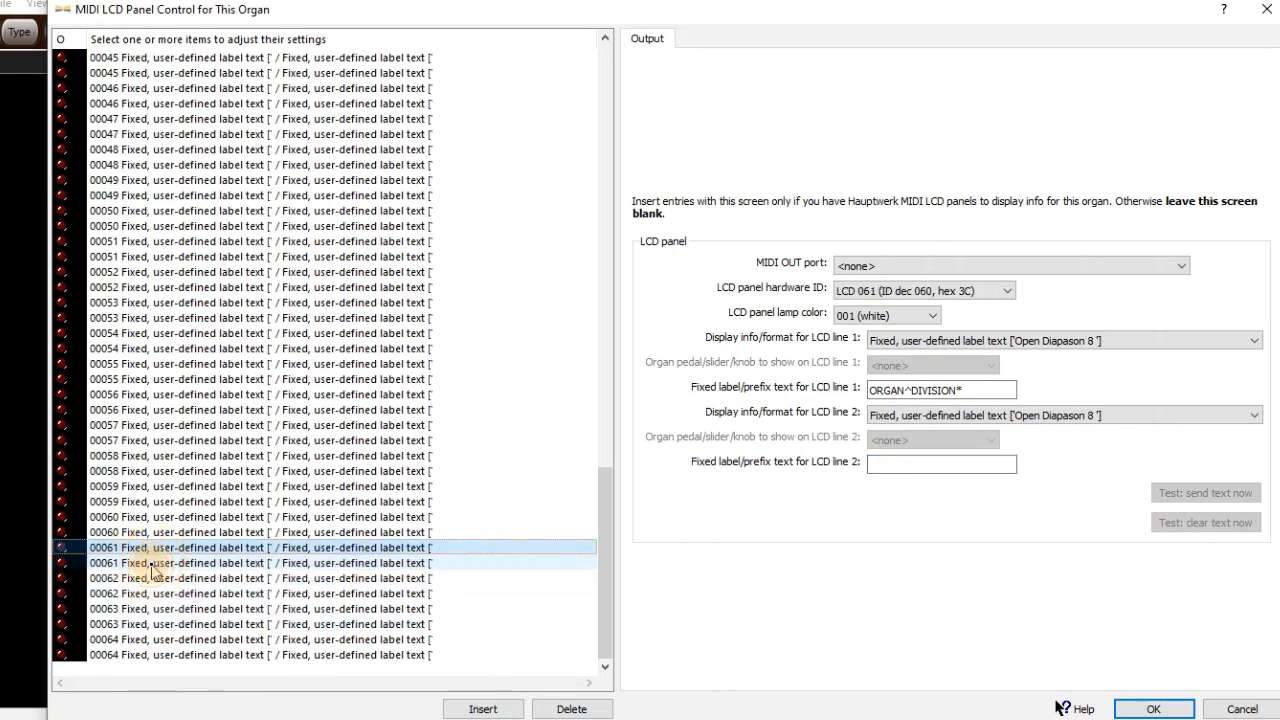
left_click(151, 563, "shift")
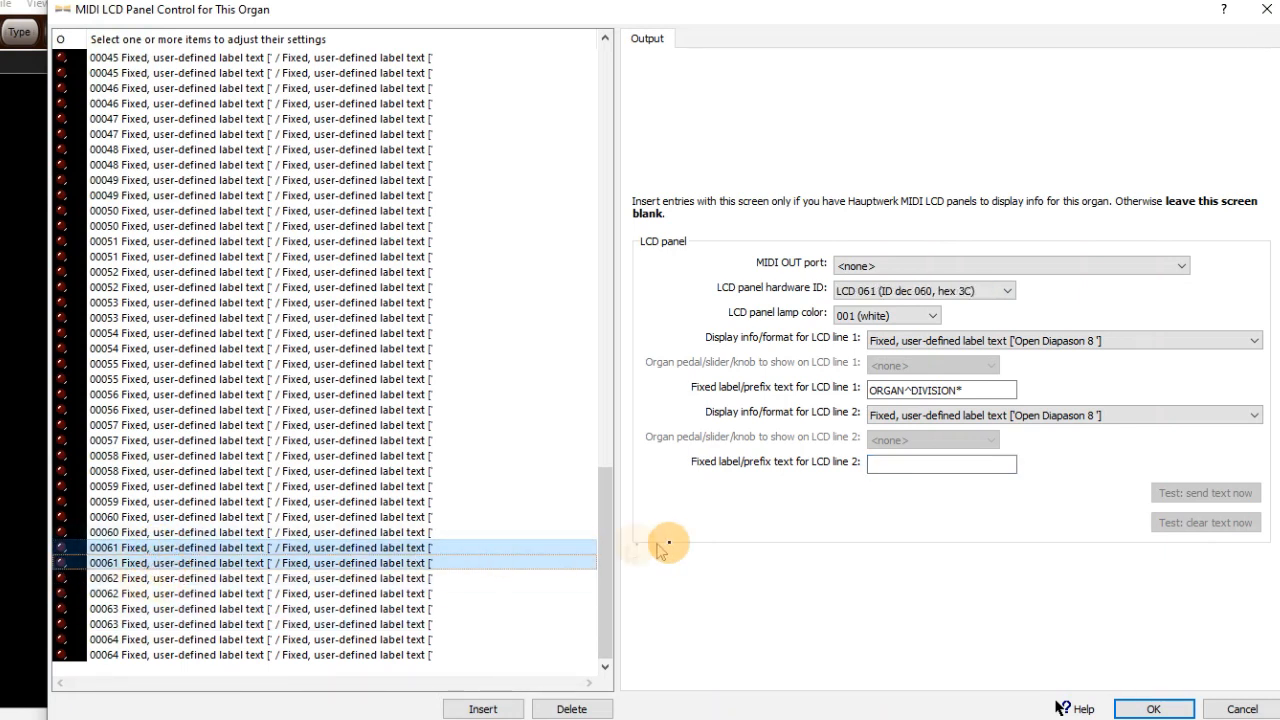
left_click(910, 464)
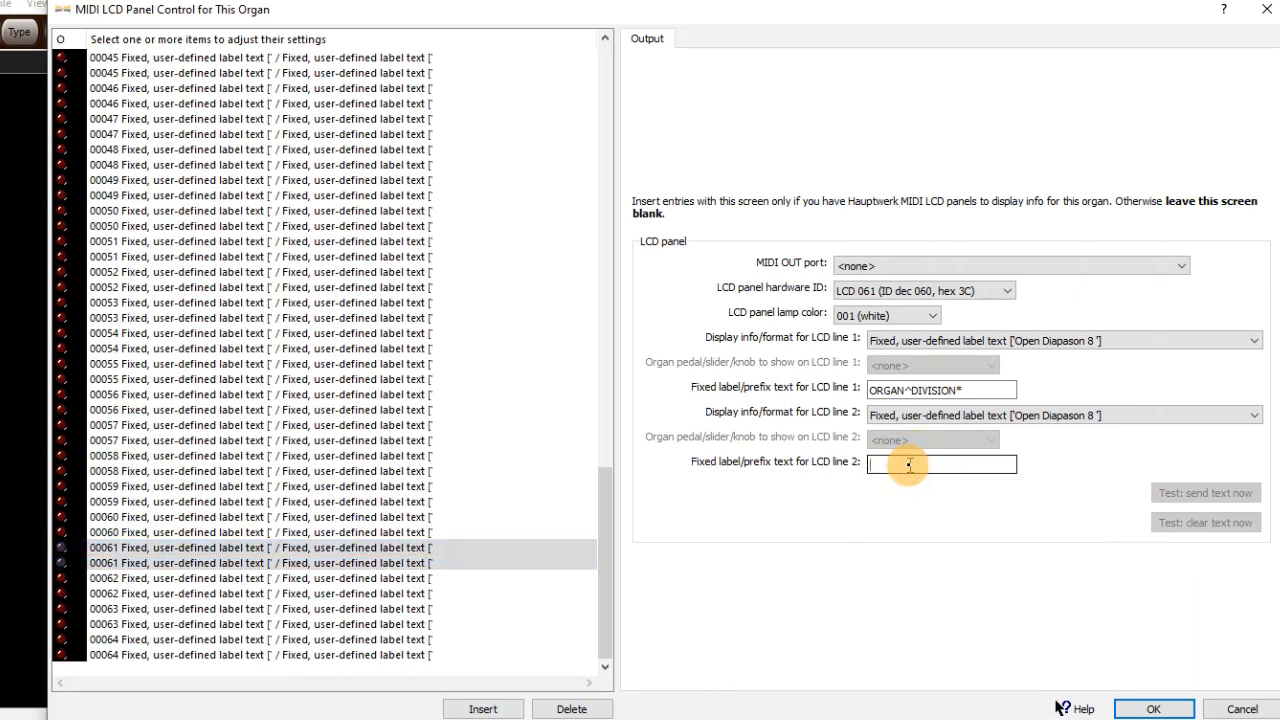
type("S")
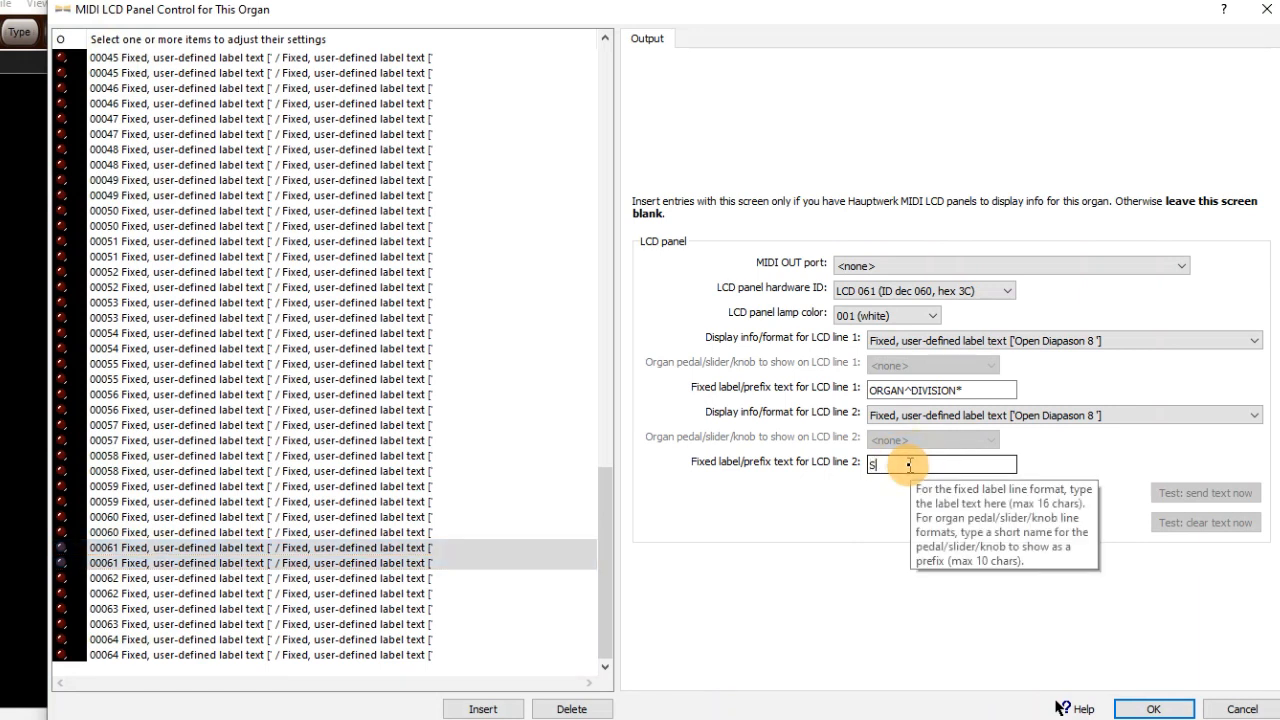
type("WELL")
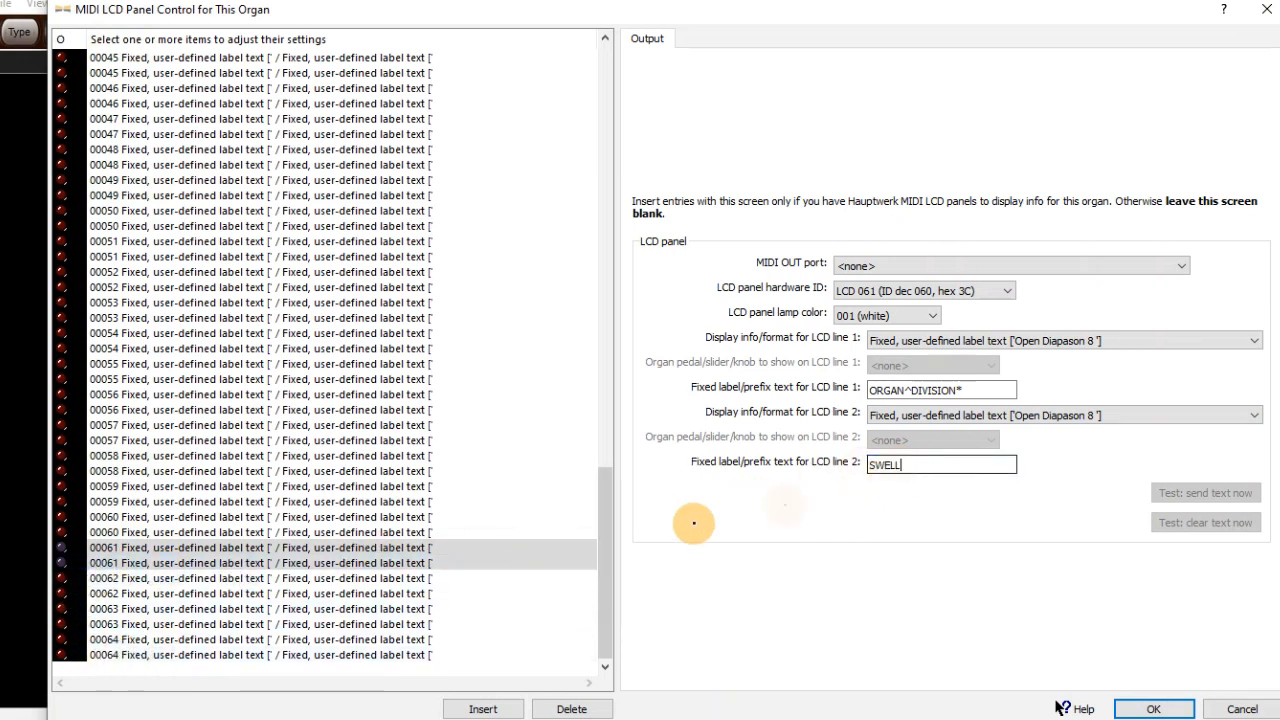
- Set the fixed label text for LCD line 2 of both 00062 entries to "GREAT"
left_click(173, 579)
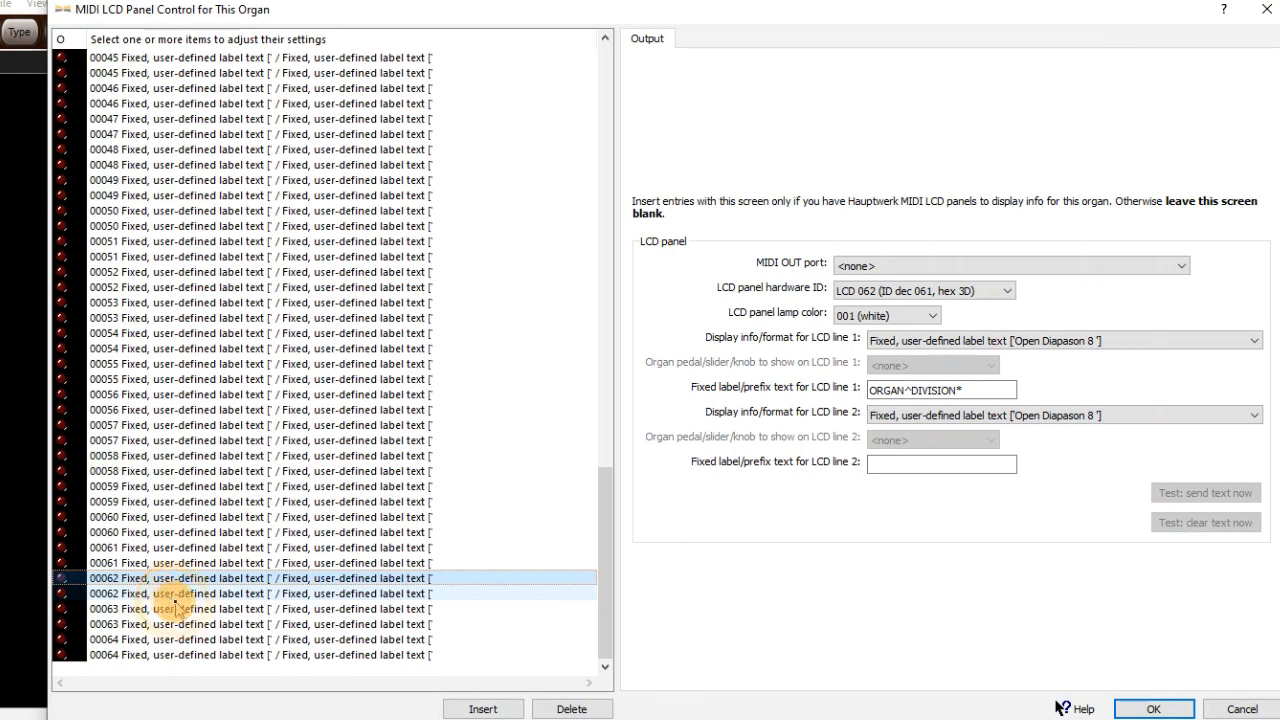
left_click(915, 466)
type("GREAT")
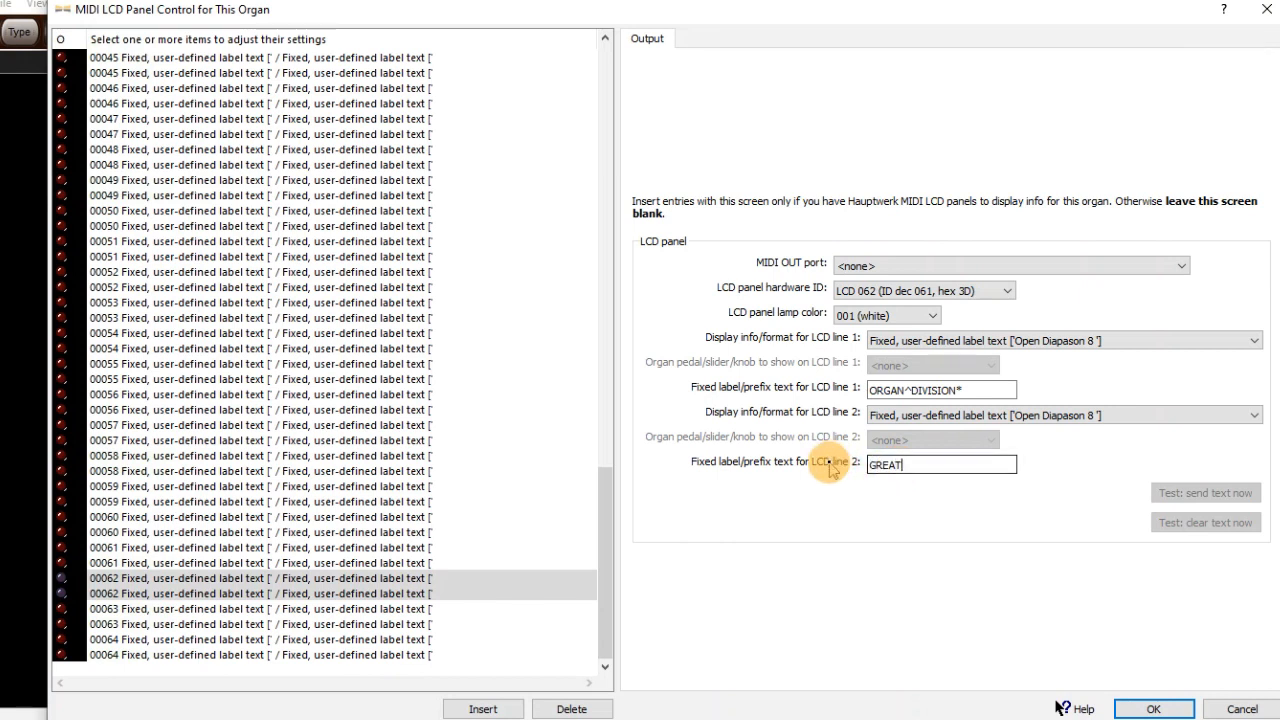
- Set the fixed label text for LCD line 2 of both 00063 entries to "PEDAL"
left_click(262, 624)
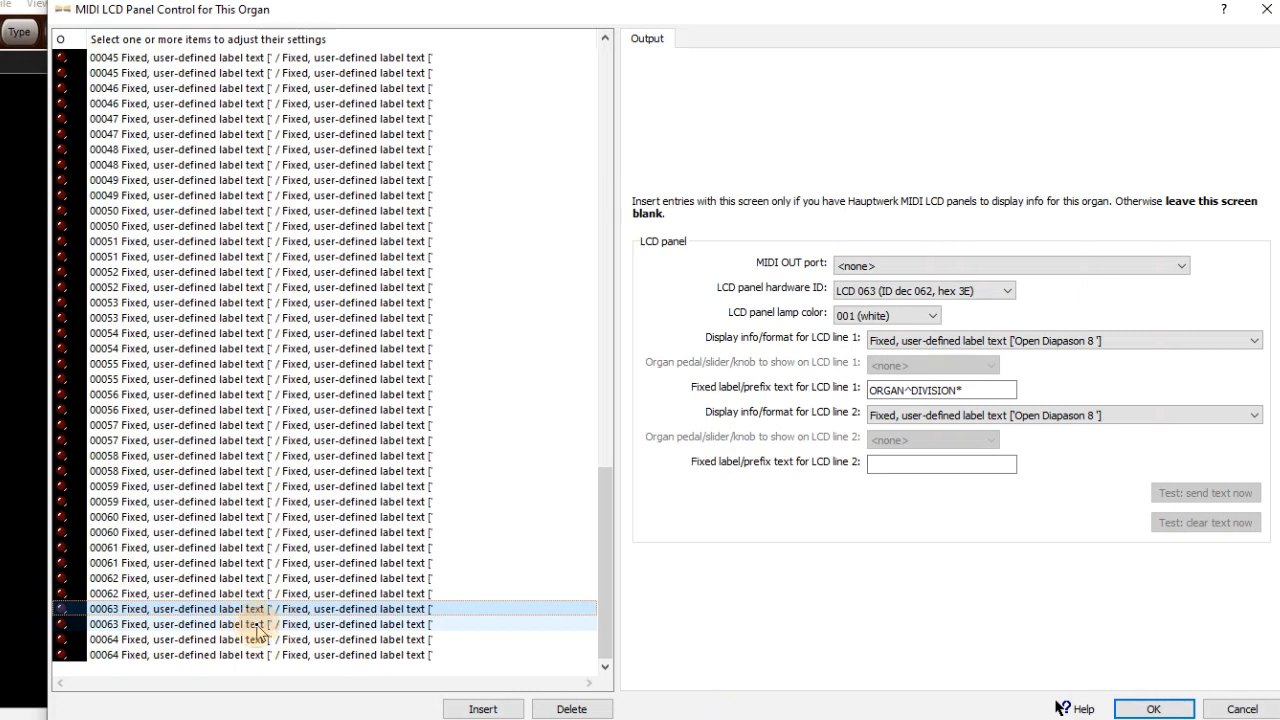
left_click(910, 468)
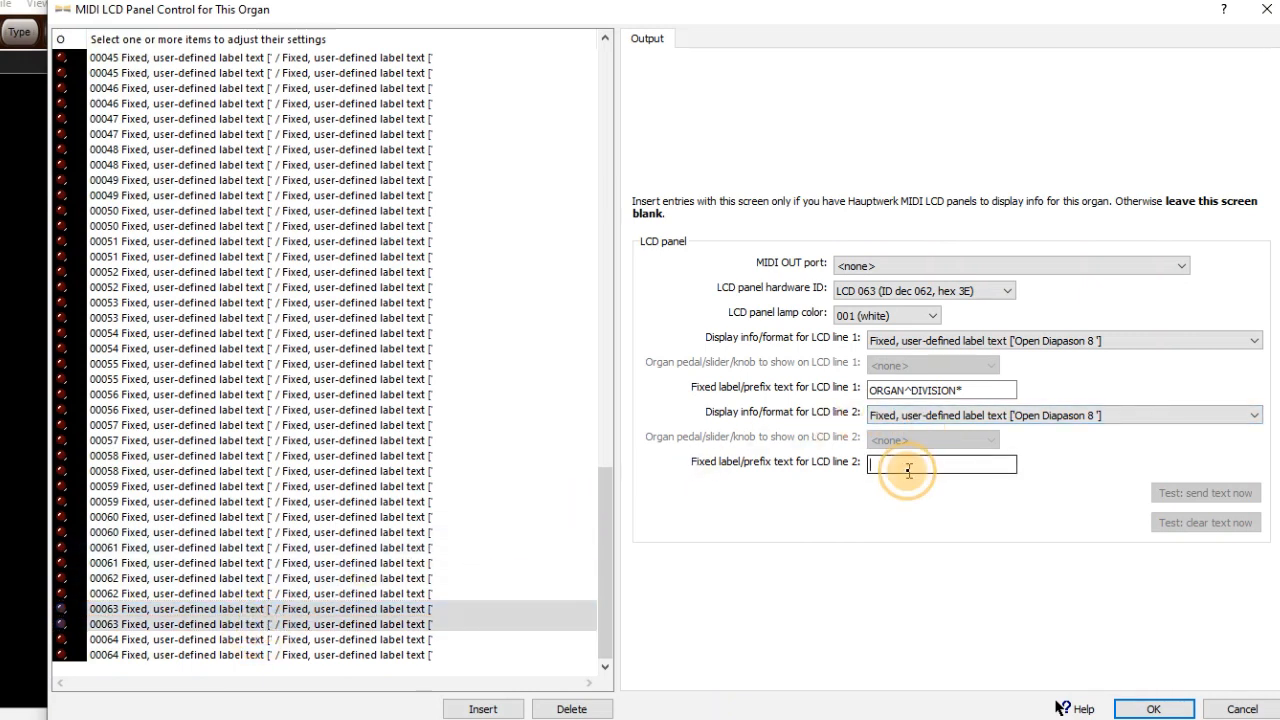
type("PEDAL")
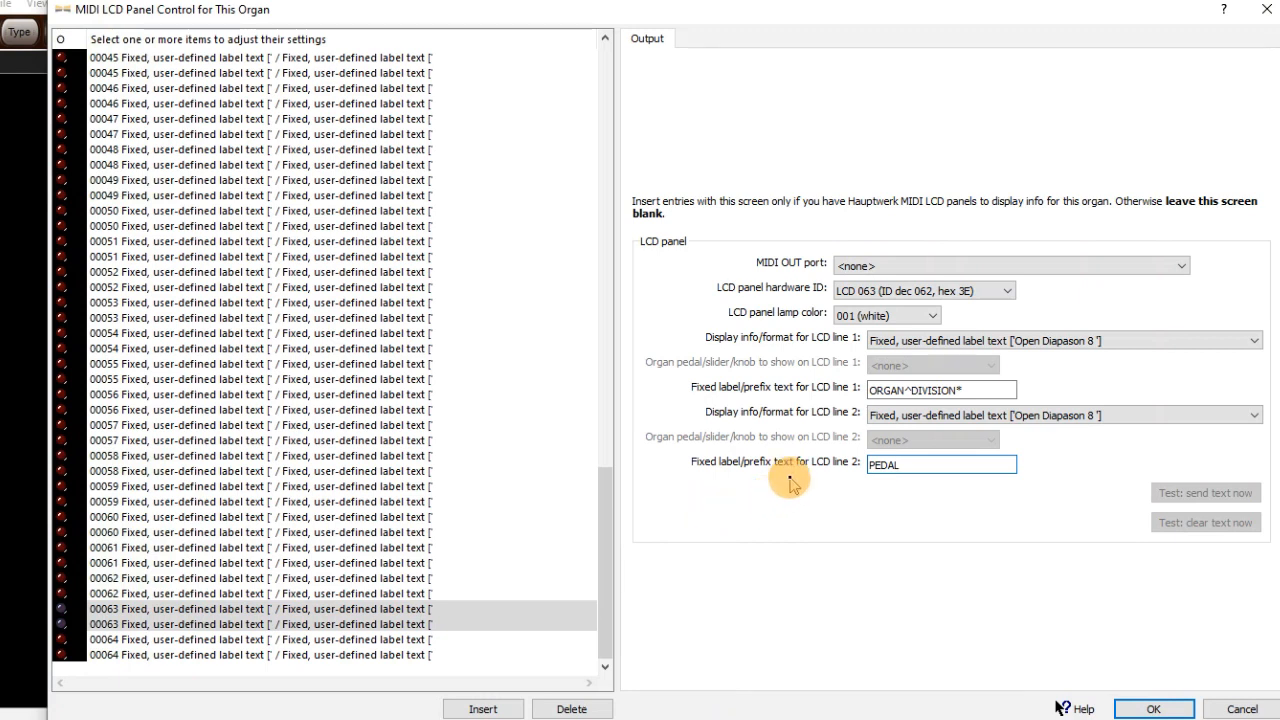
- Set the MIDI OUT port of the second entry in each pair 00061 to 00064 to Console MIDI OUT 07 'kasLABS-36R'
left_click(186, 563)
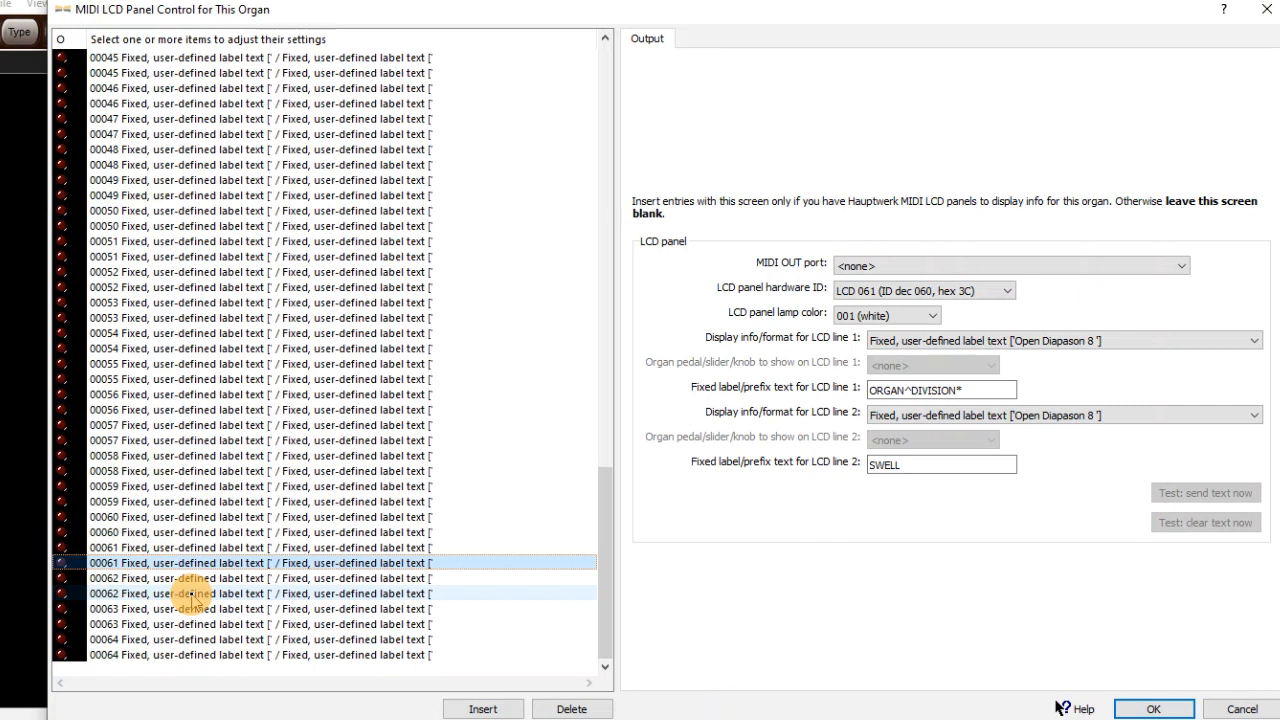
left_click(191, 593, "ctrl")
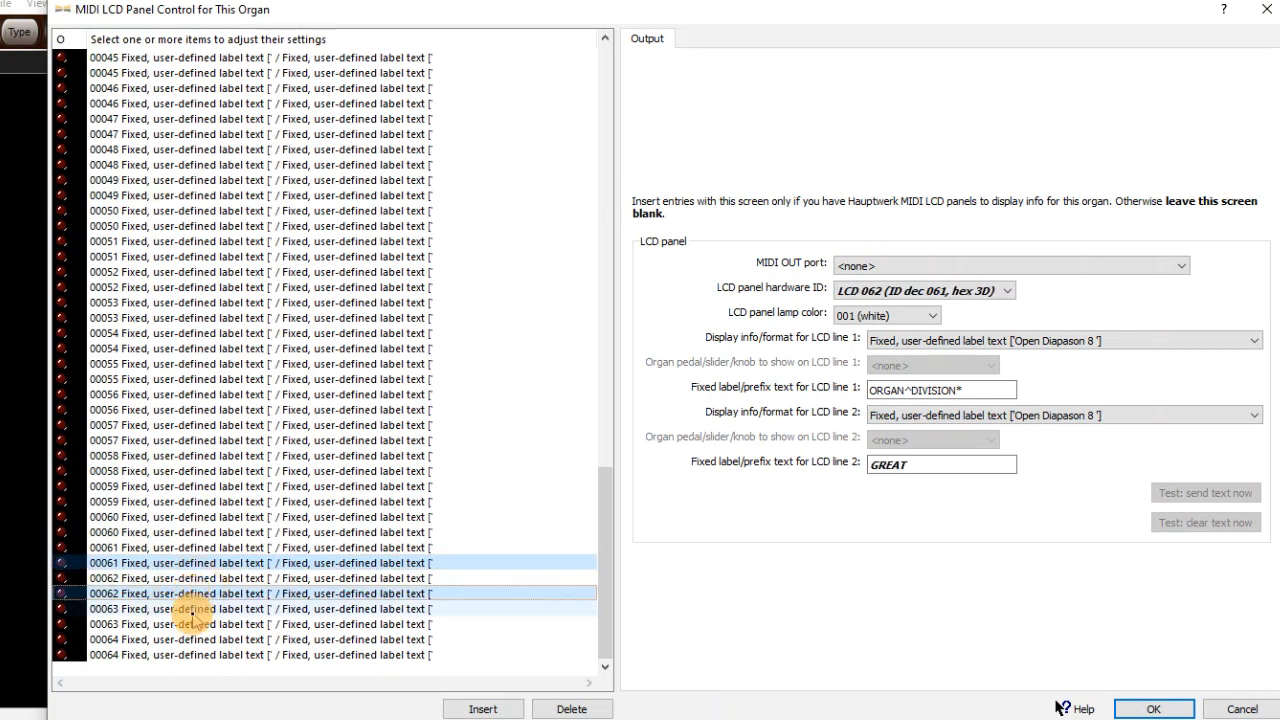
left_click(192, 626, "ctrl")
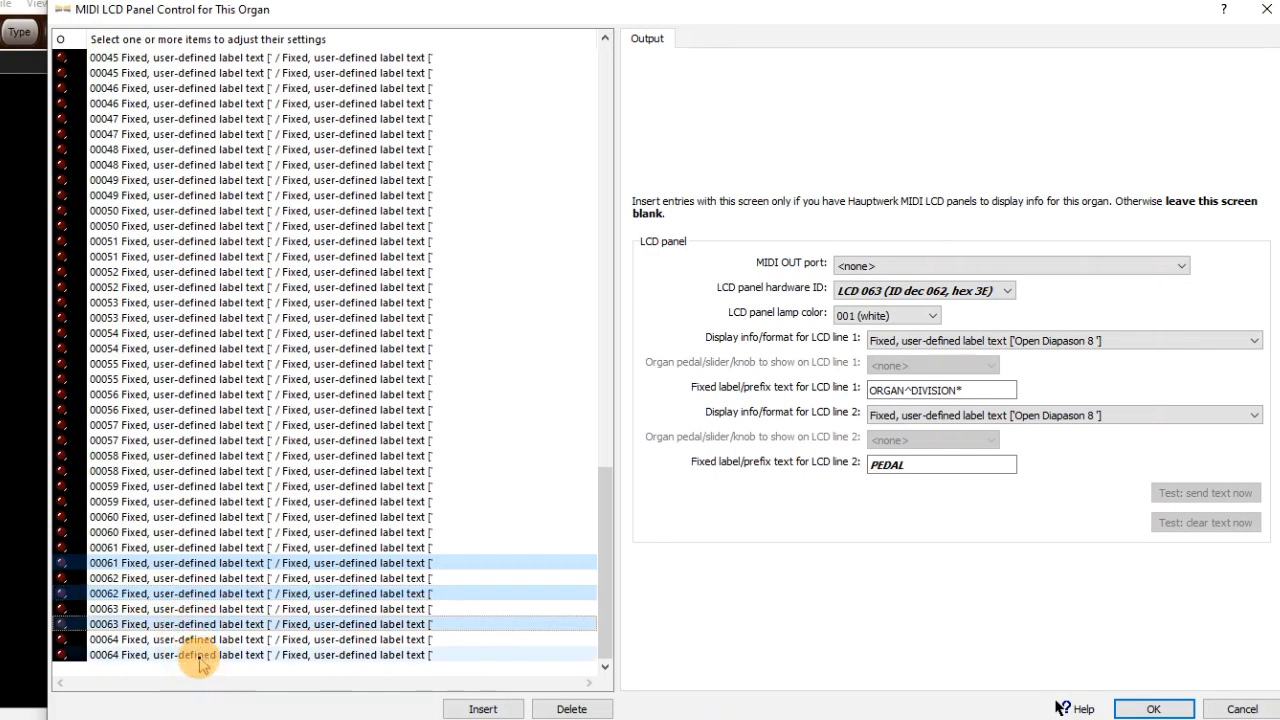
left_click(200, 657, "ctrl")
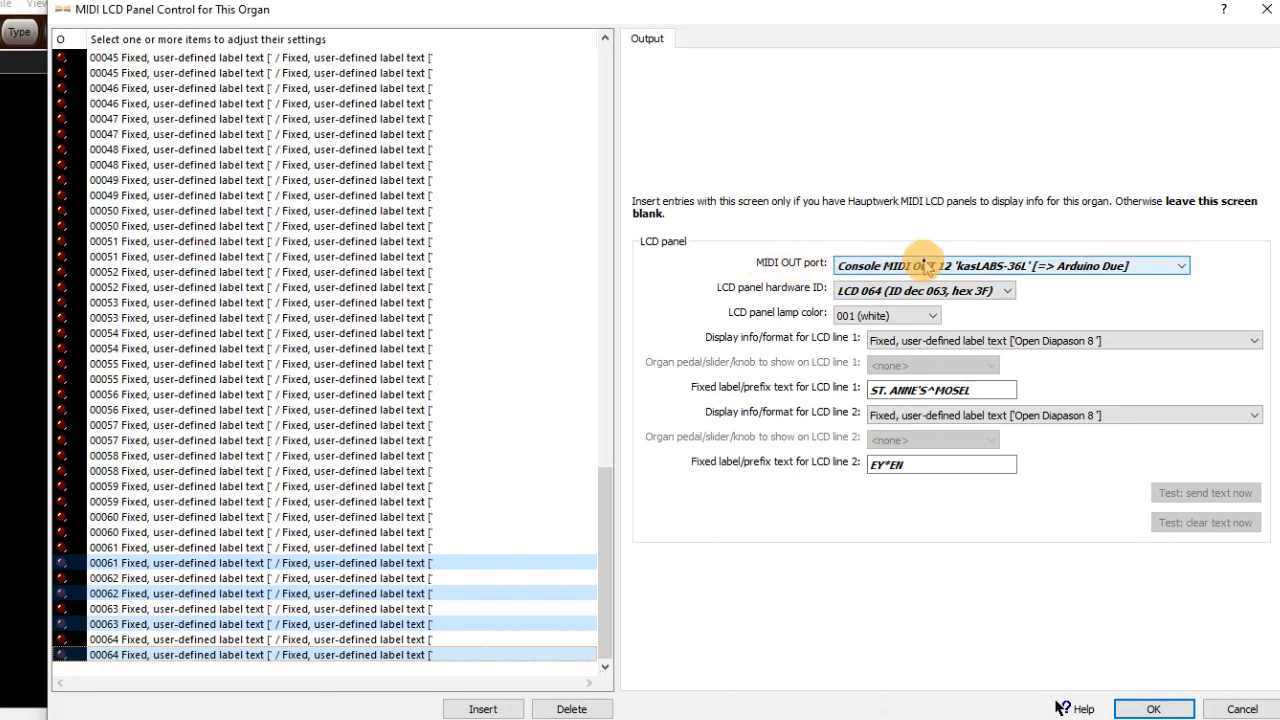
left_click(926, 270)
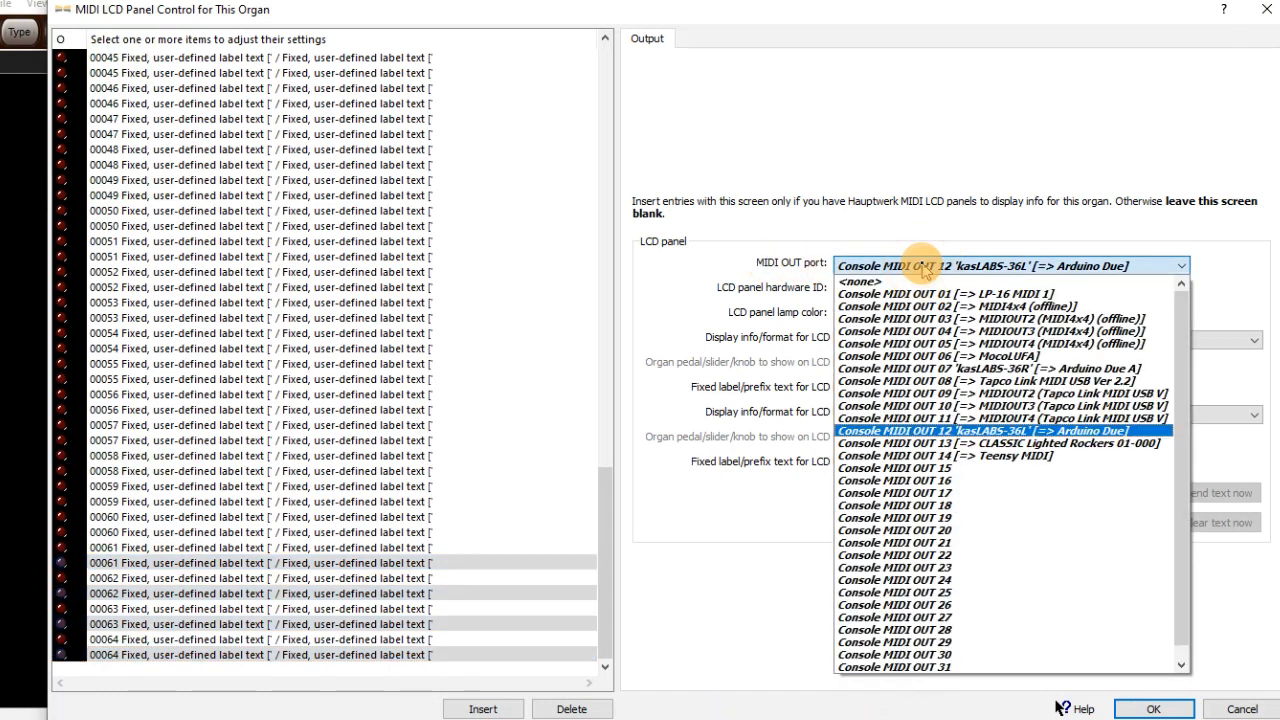
left_click(953, 369)
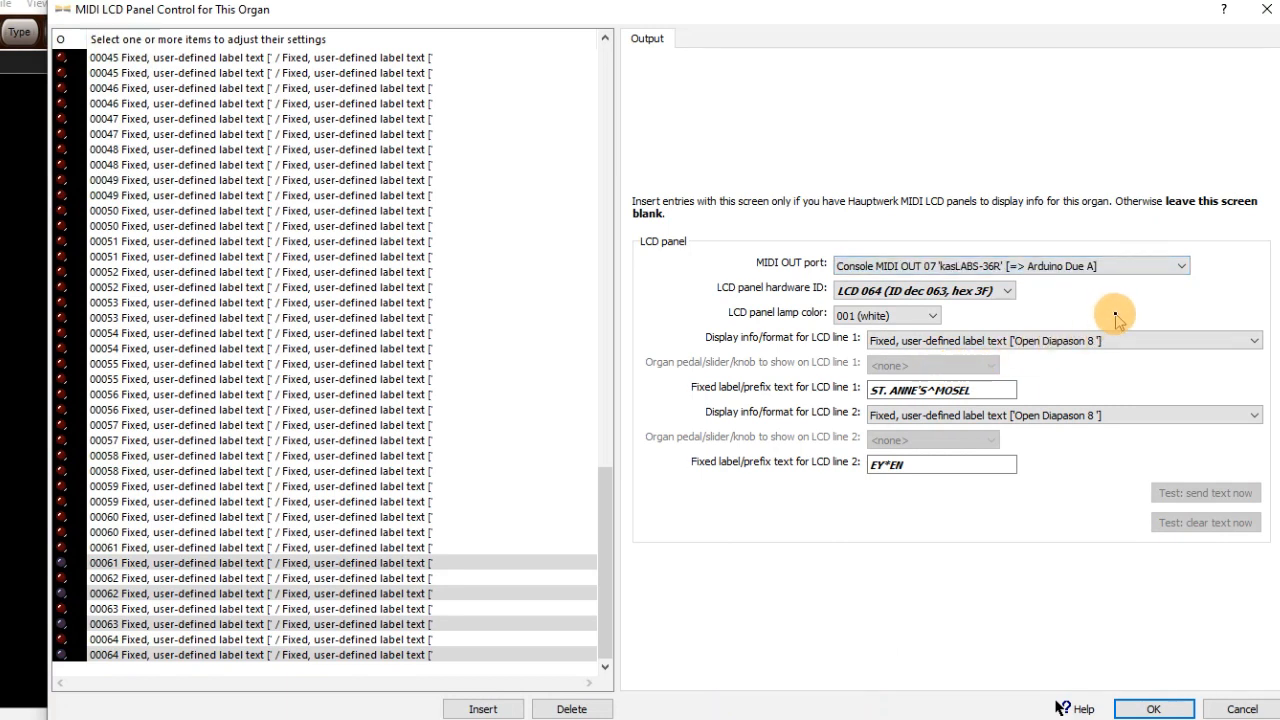
- Accept the MIDI LCD panel settings and save any unsaved Hauptwerk settings changes
left_click(1155, 709)
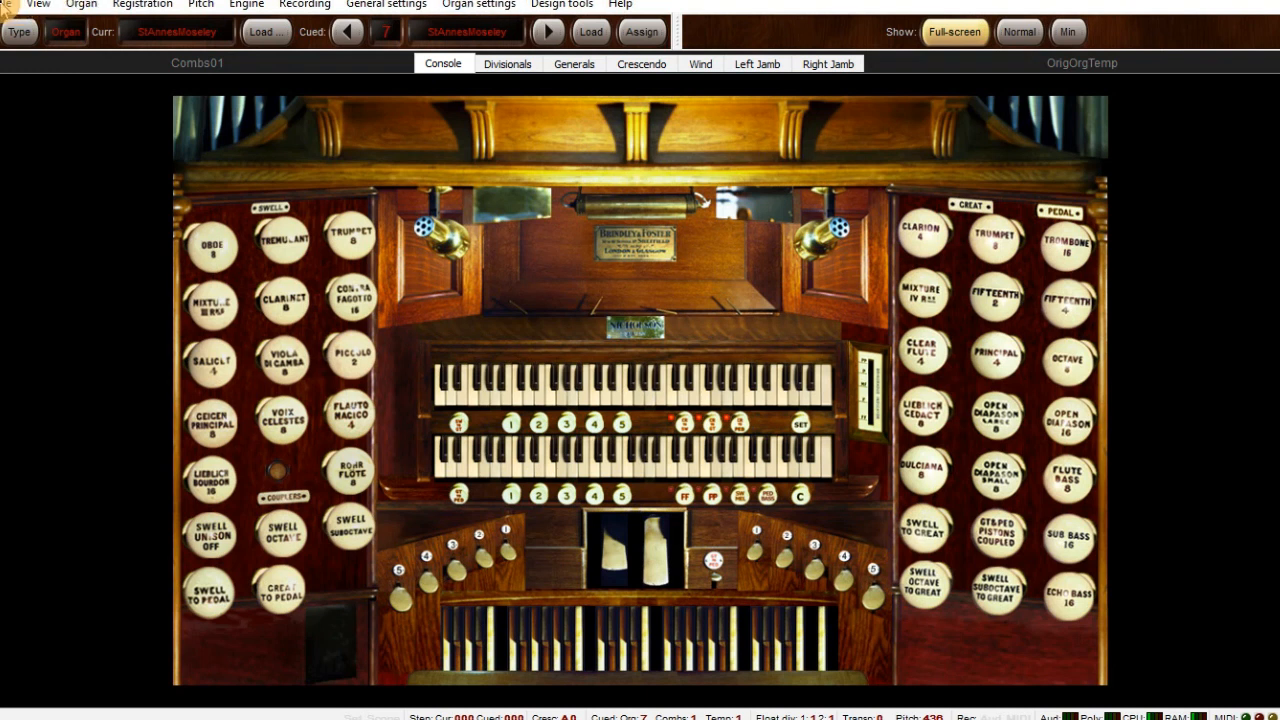
left_click(7, 10)
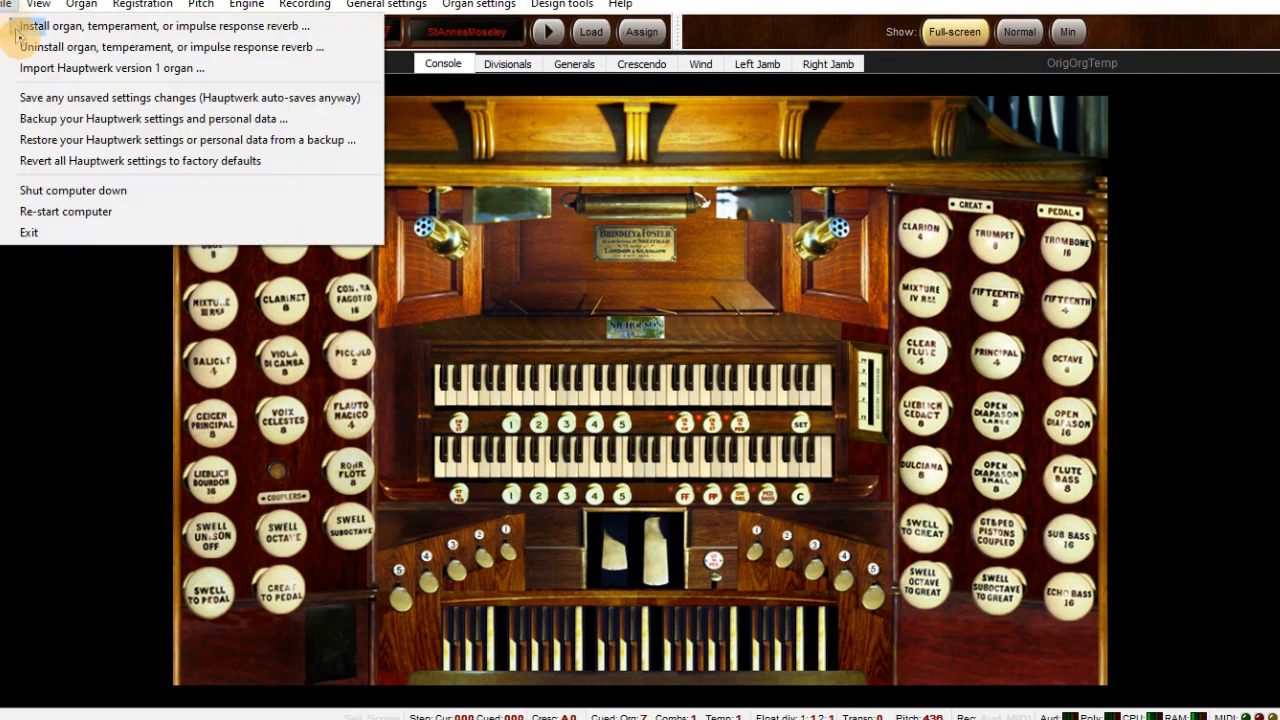
mouse_move(80, 5)
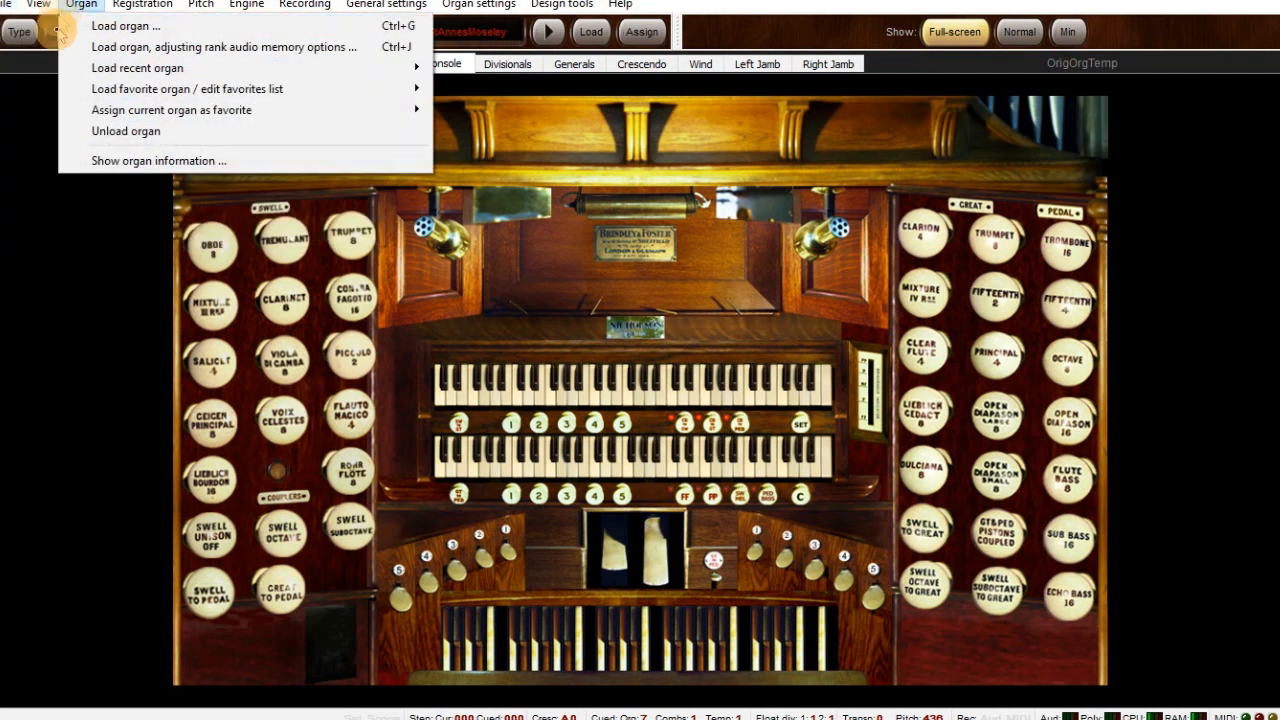
mouse_move(6, 8)
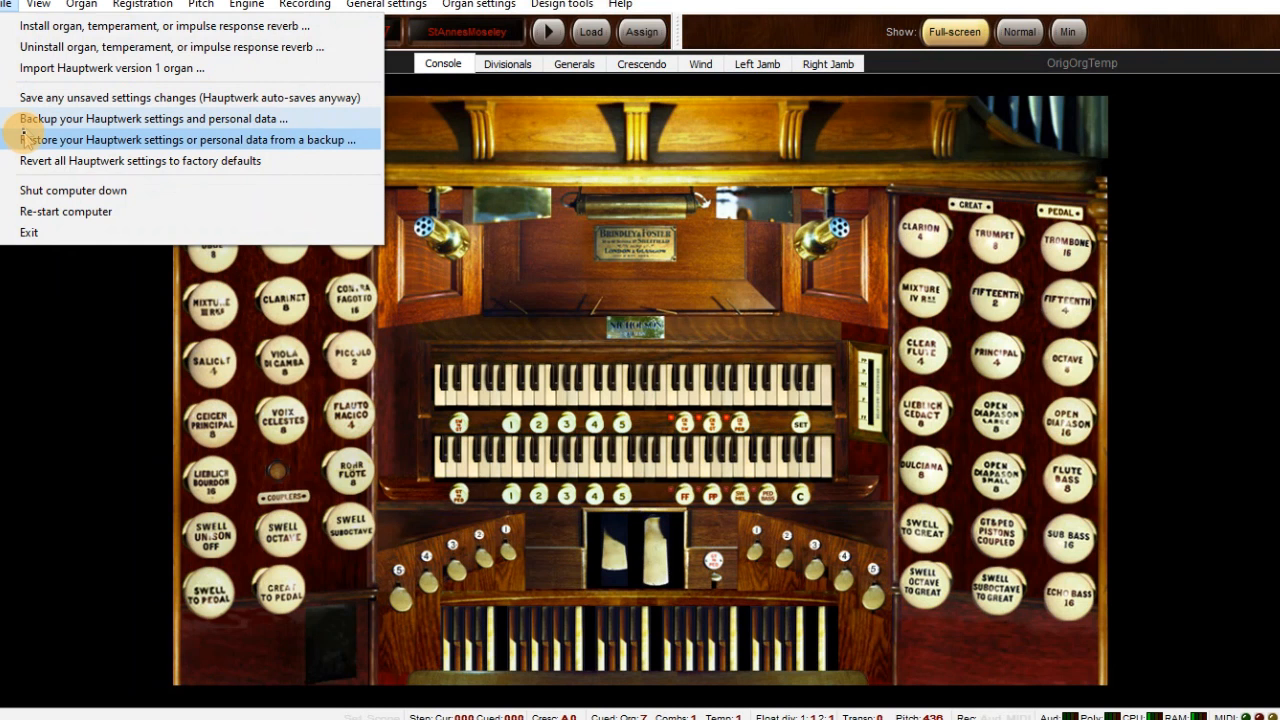
left_click(35, 98)
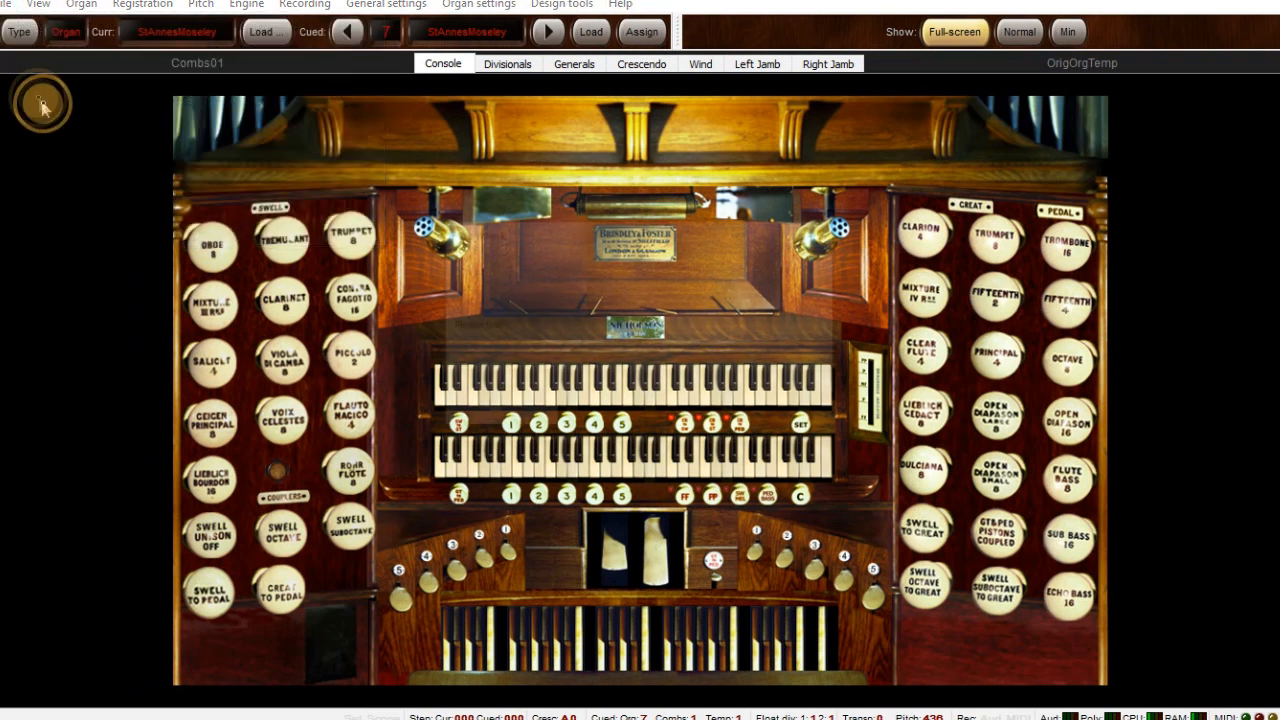